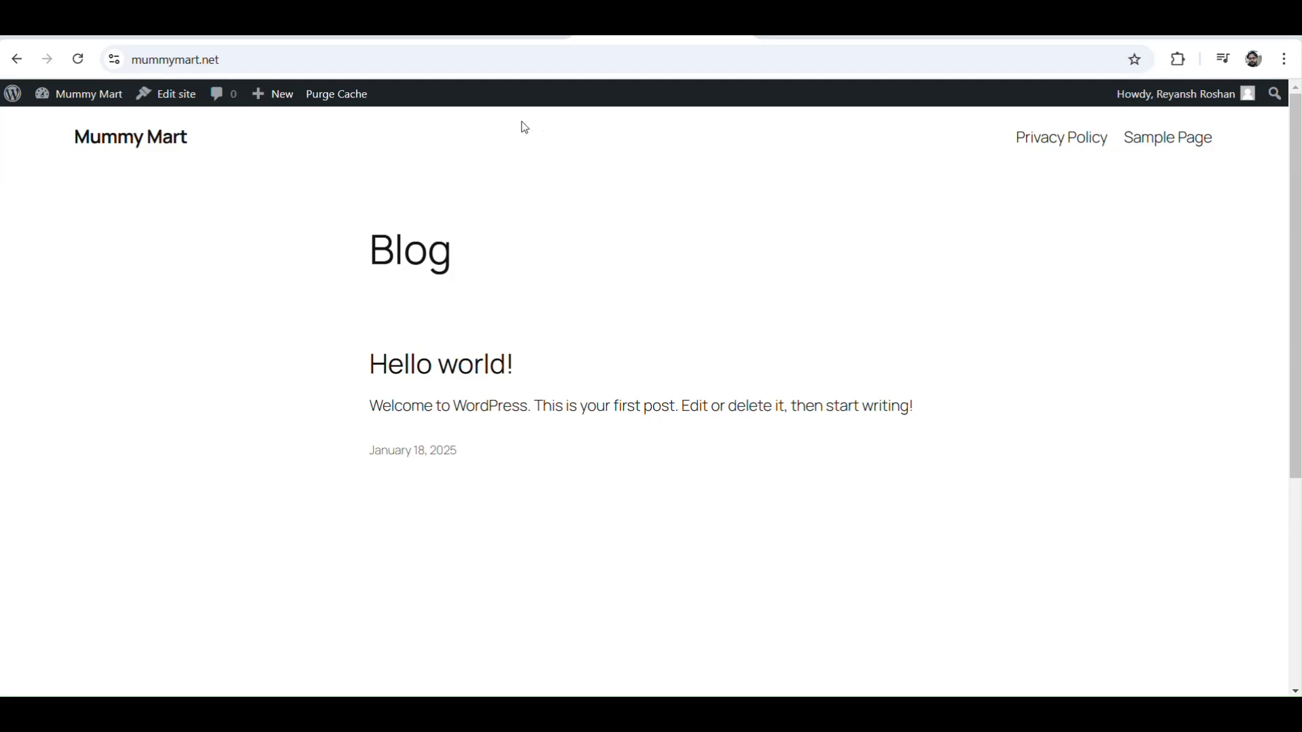
Open the WordPress admin dashboard of the site at mummymart.net/wp-admin.
{"action": "left_click", "coordinate": [512, 62]}
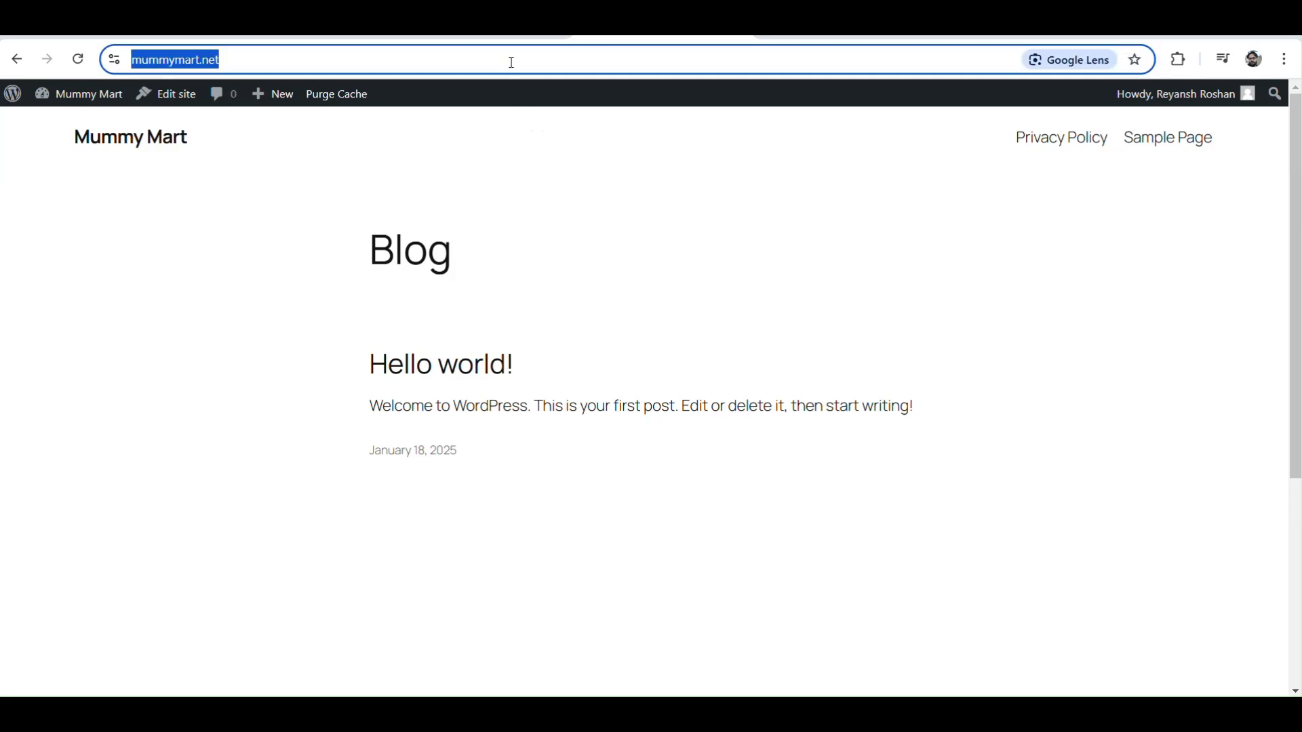
{"action": "left_click", "coordinate": [512, 62]}
{"action": "type", "text": "/wp-a"}
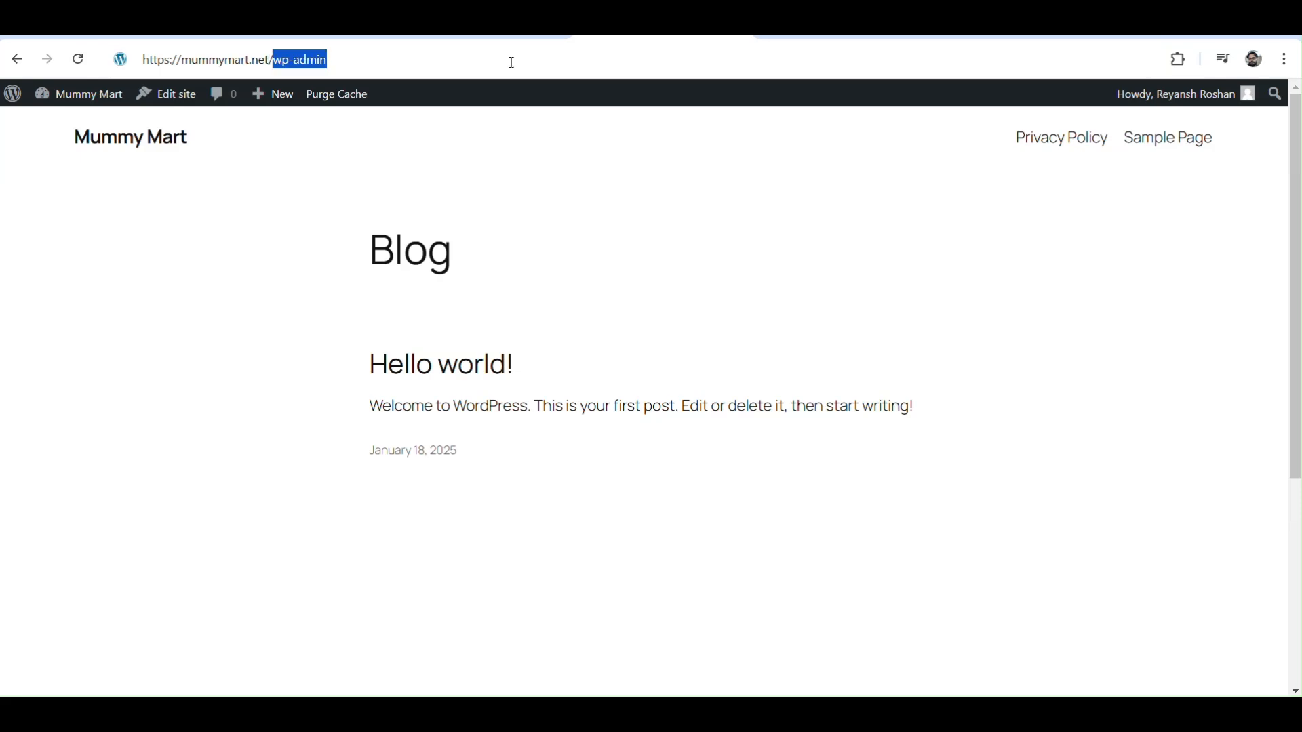
{"action": "type", "text": "d"}
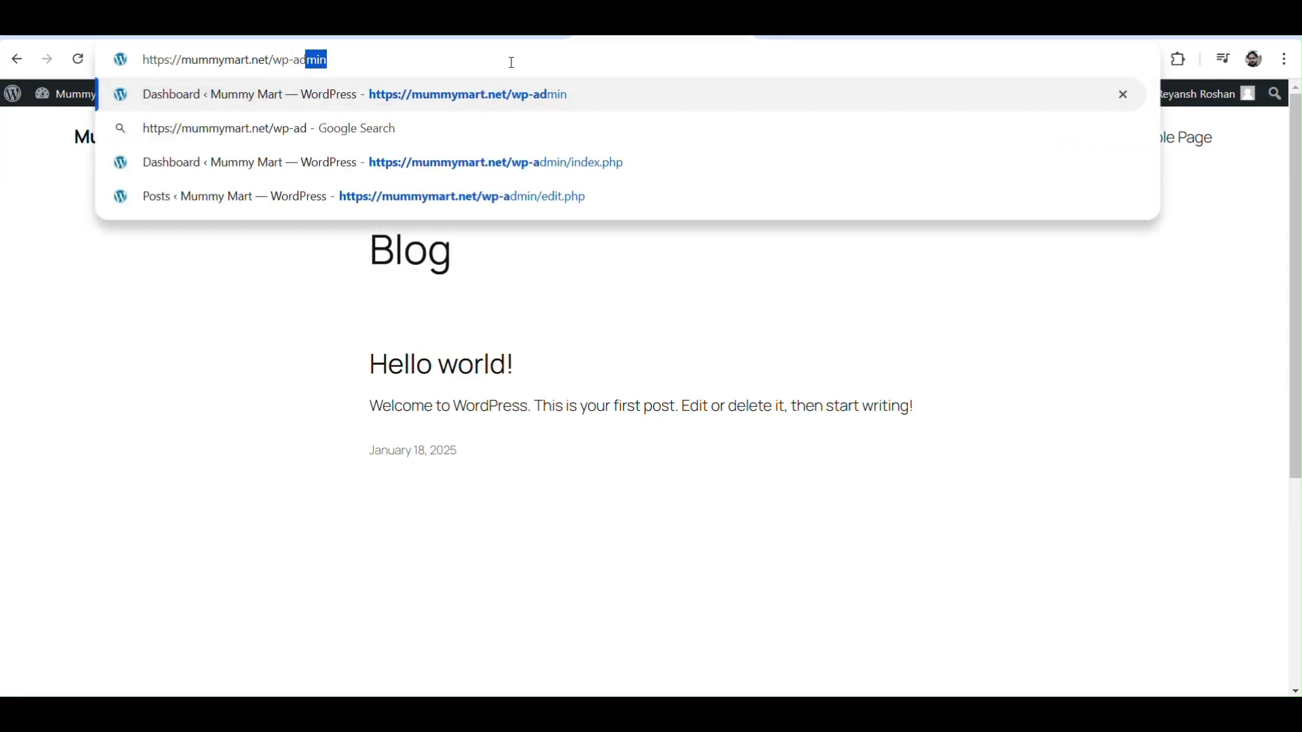
{"action": "key", "text": "Return"}
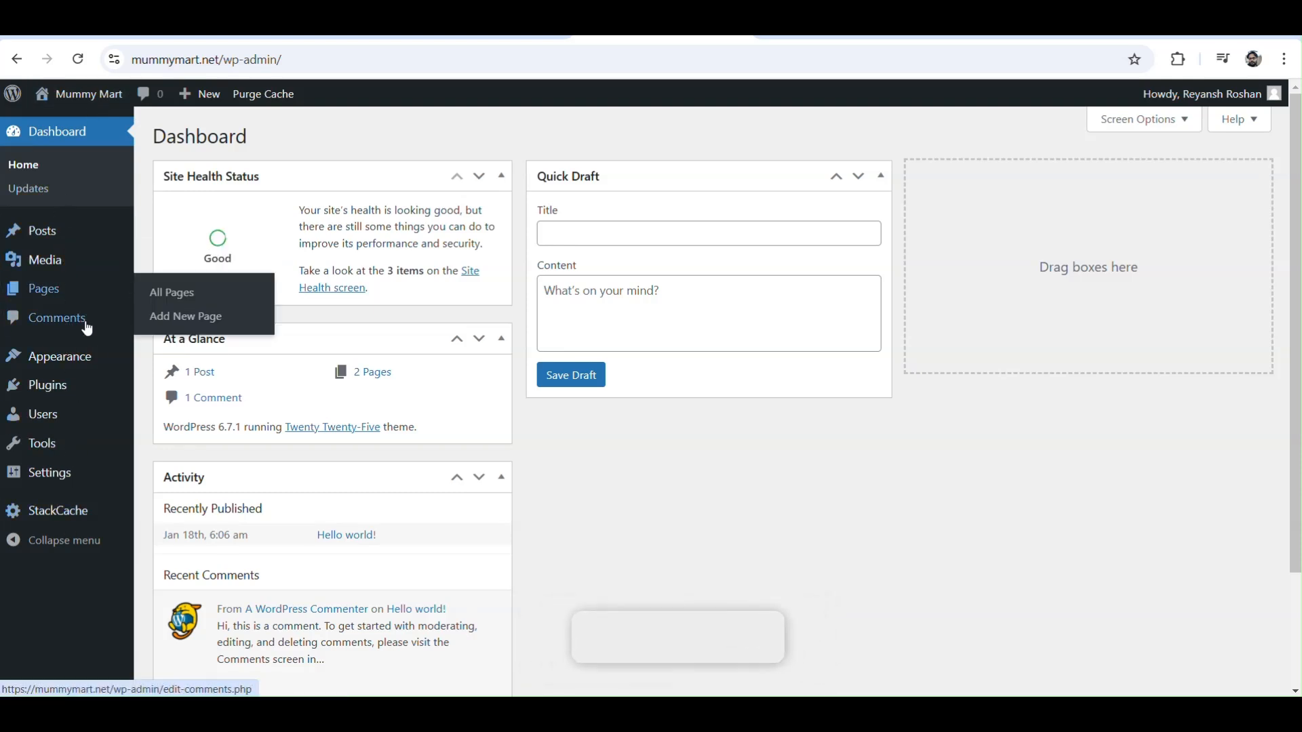
Publish the post "Mummy Mart for Shopping : Best Shopping Deal" with public visibility and open its live page.
{"action": "left_click", "coordinate": [40, 231]}
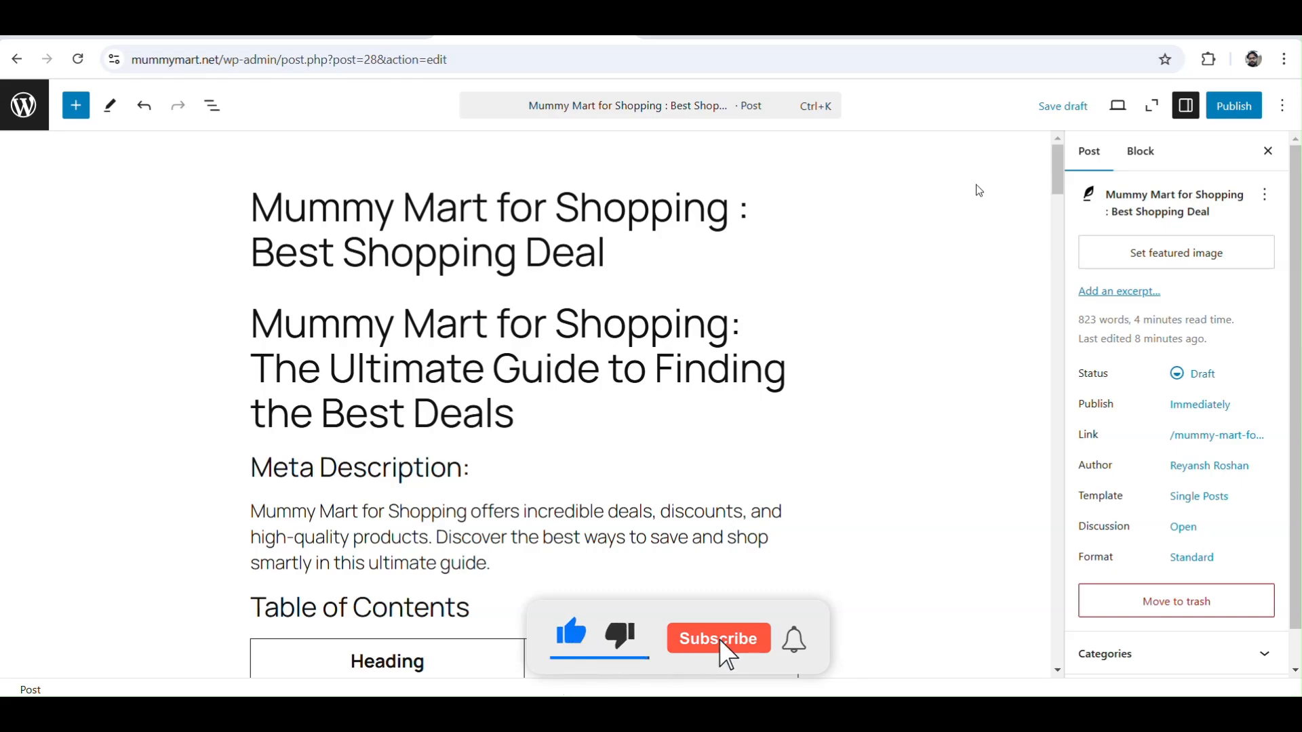
{"action": "left_click", "coordinate": [1233, 111]}
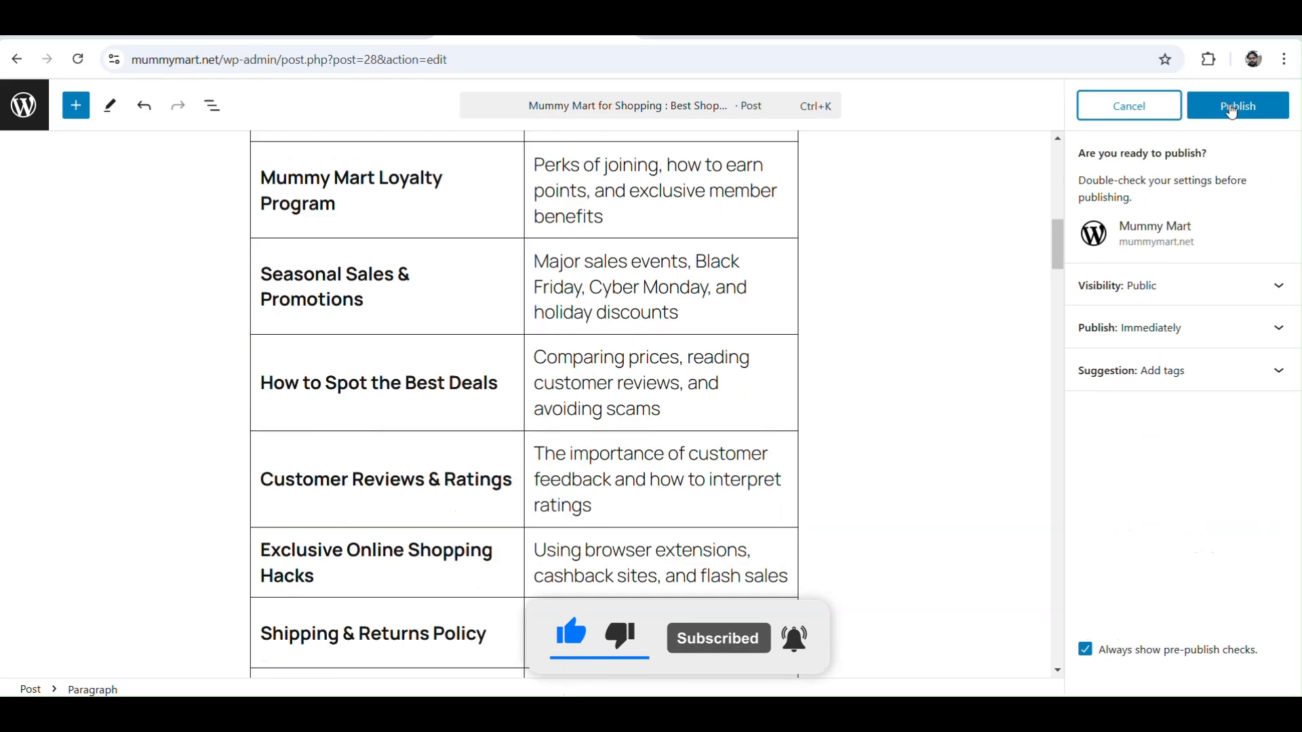
{"action": "left_click", "coordinate": [1233, 111]}
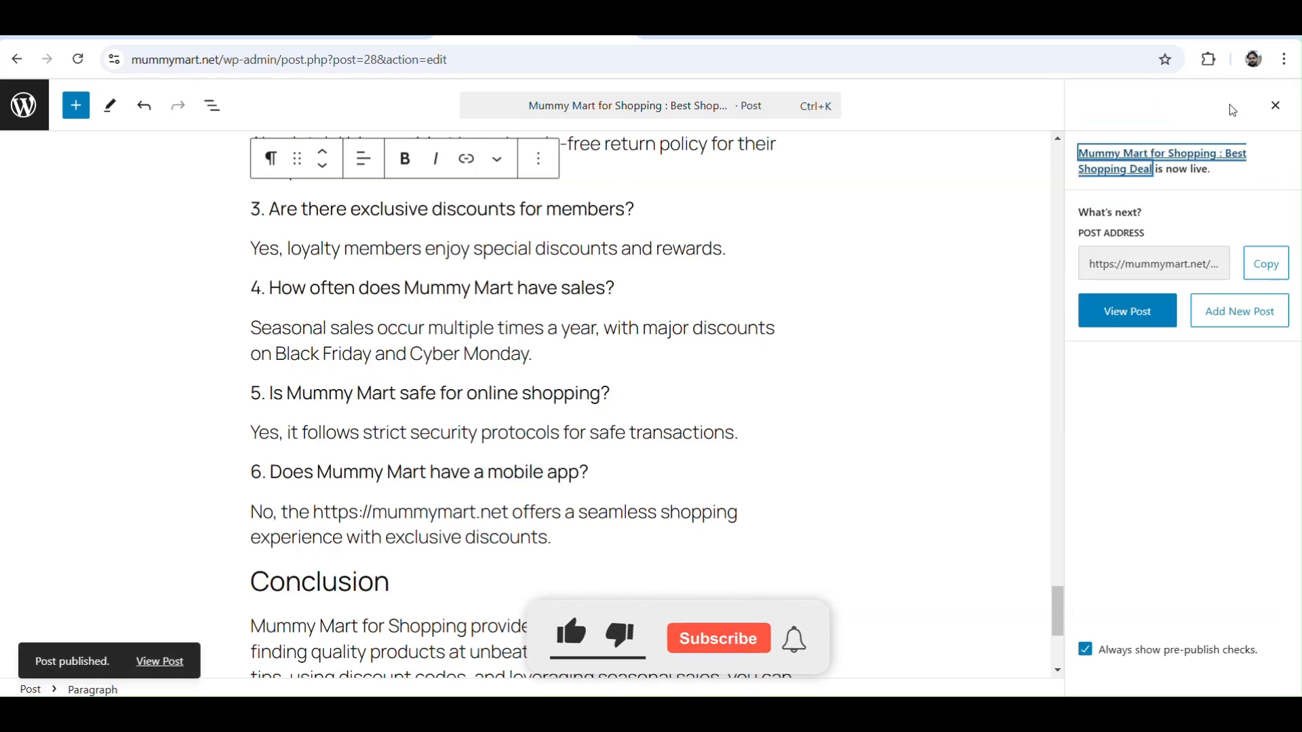
{"action": "left_click", "coordinate": [1133, 319]}
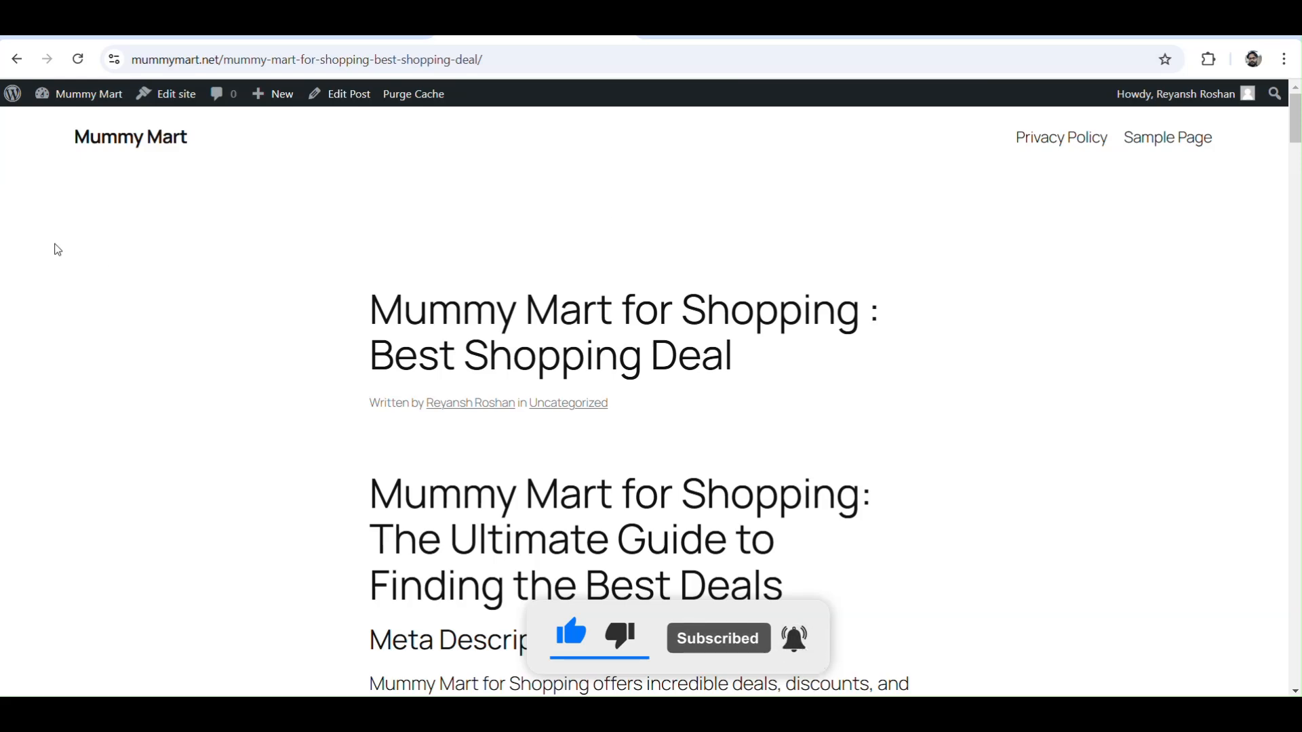
View the live site's blog home page, Privacy Policy page and Sample Page.
{"action": "left_click", "coordinate": [134, 139]}
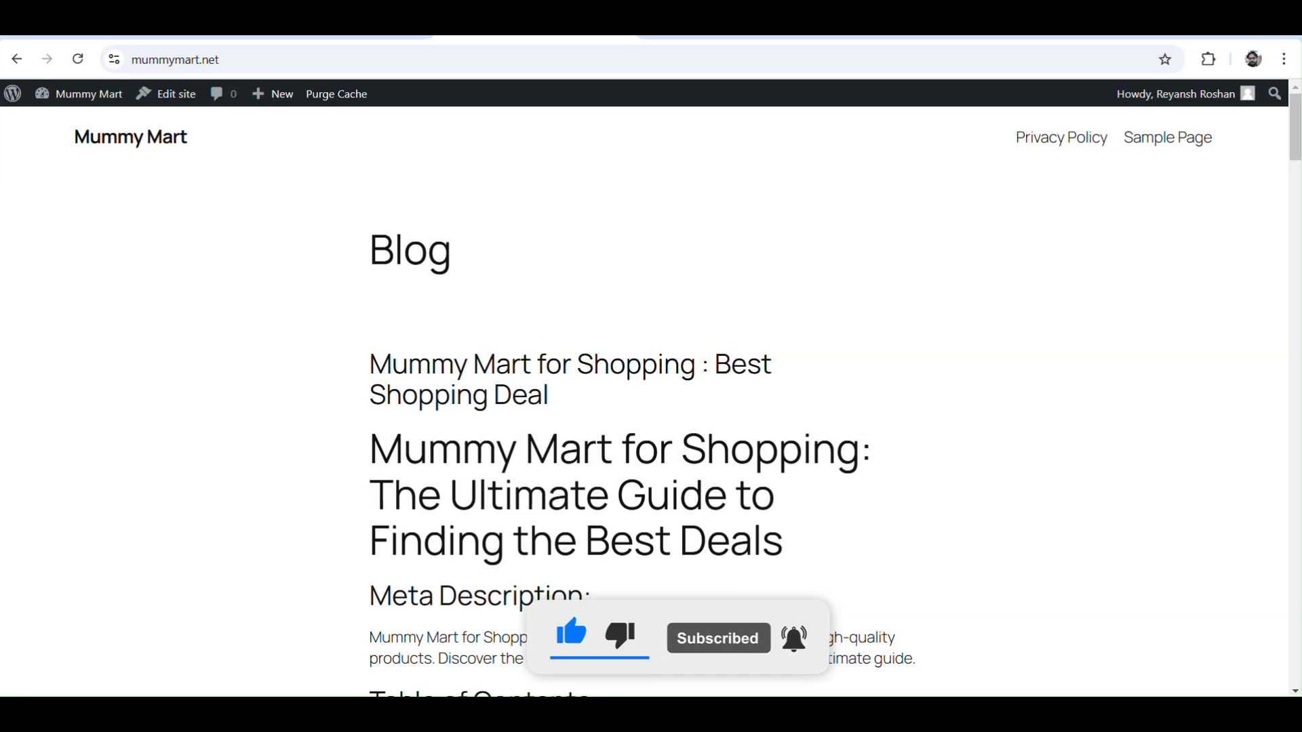
{"action": "left_click", "coordinate": [1071, 145]}
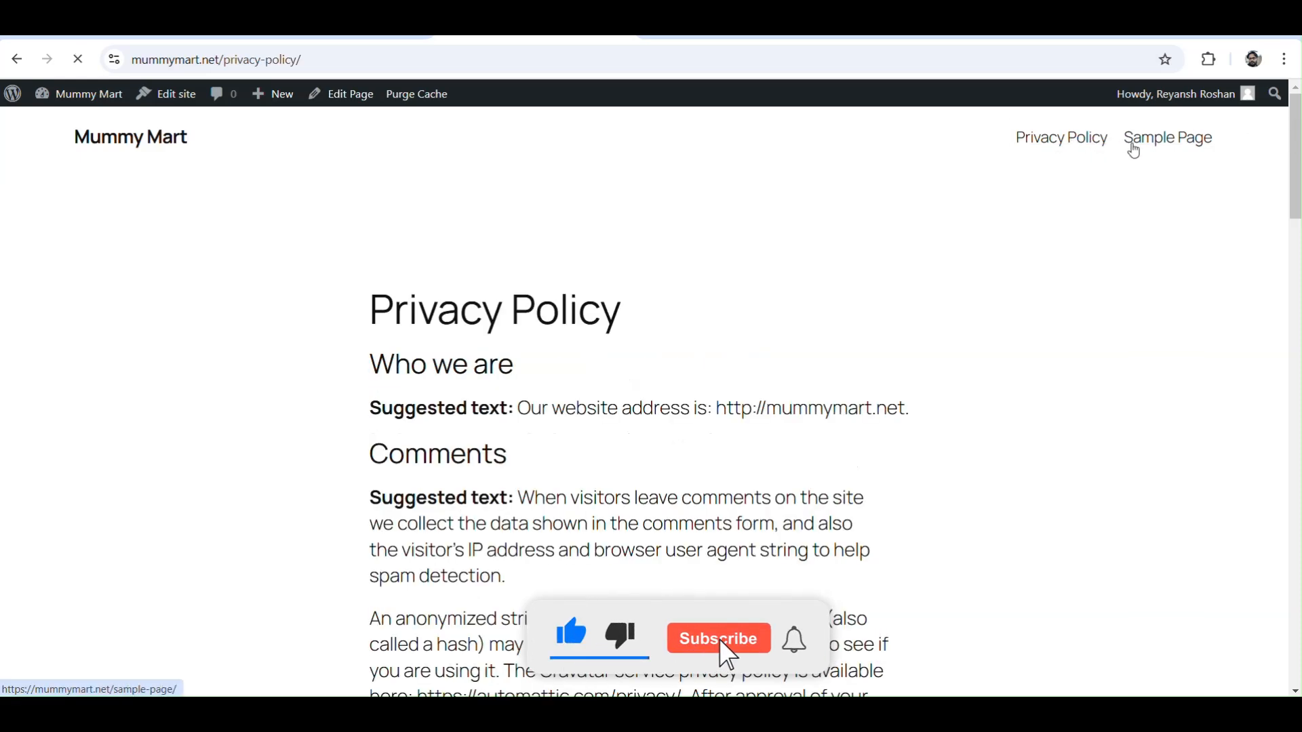
{"action": "left_click", "coordinate": [1167, 147]}
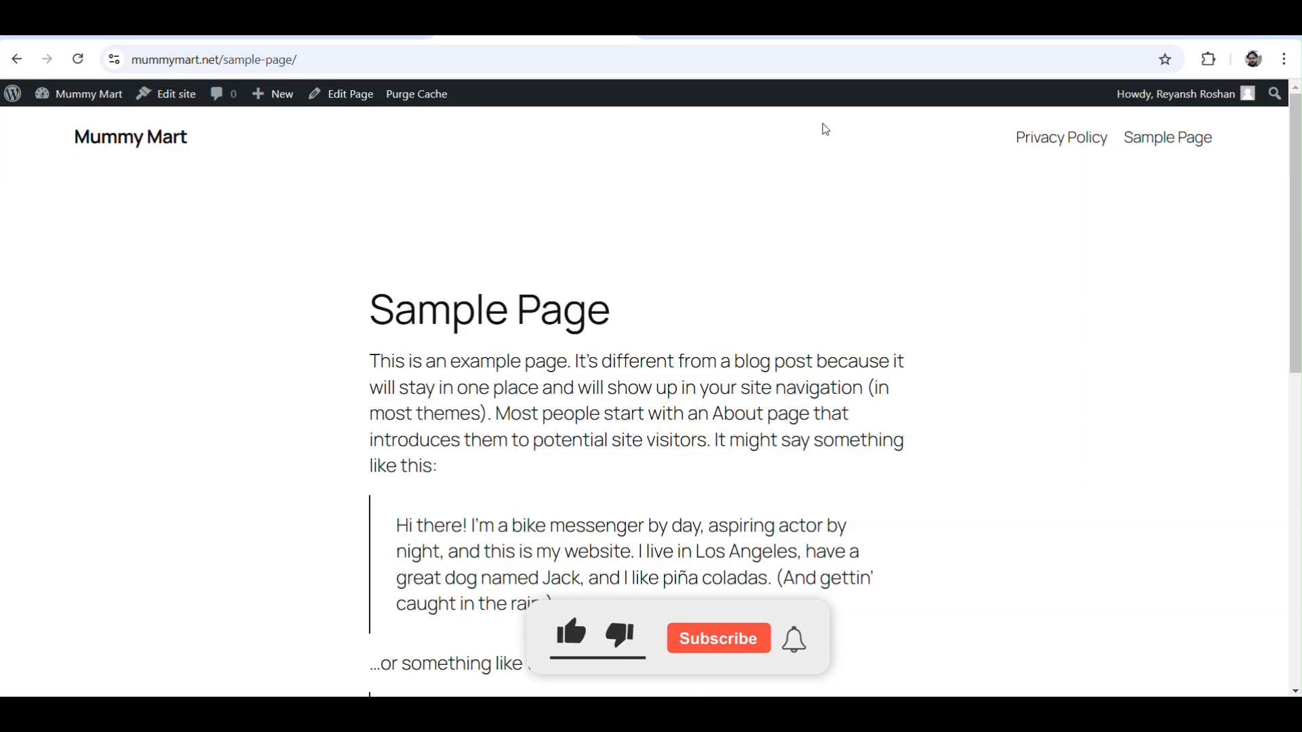
Return to the site's home page and look through its posts down to "Hello world!".
{"action": "left_click", "coordinate": [115, 143]}
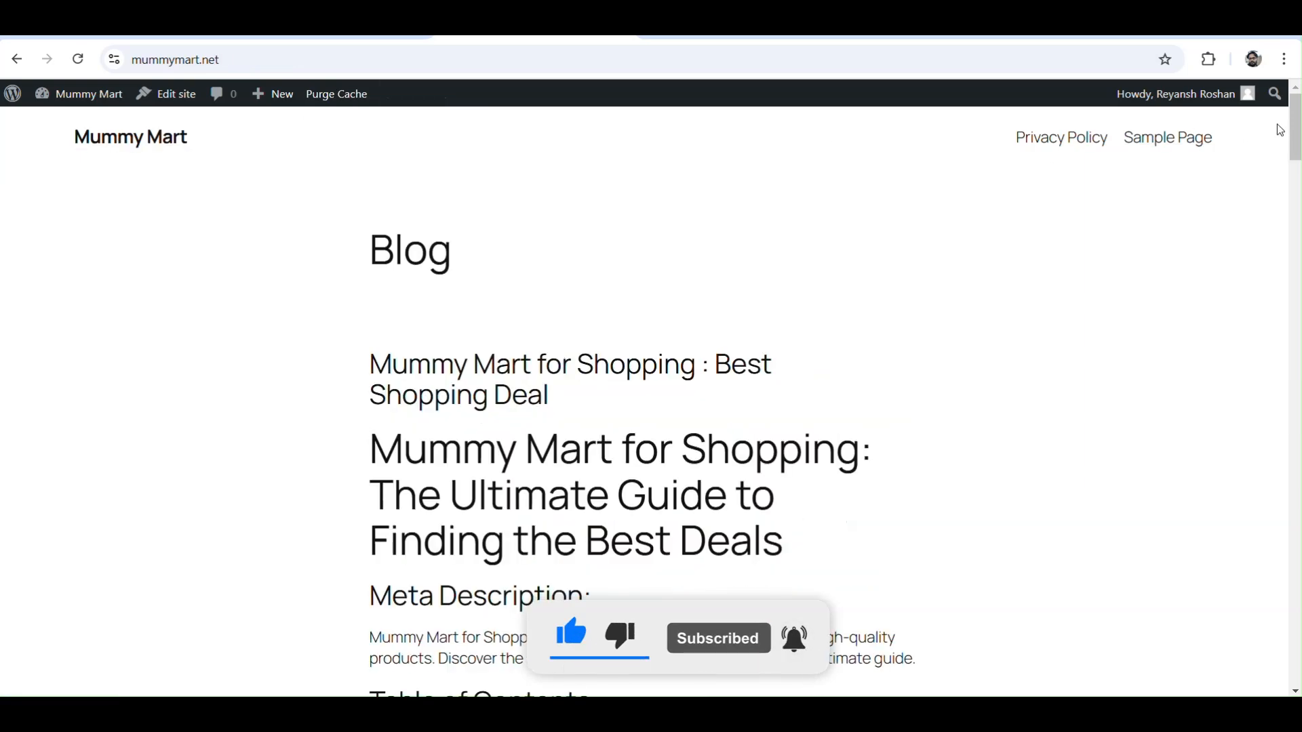
{"action": "left_click_drag", "start_coordinate": [1297, 118], "coordinate": [1297, 560]}
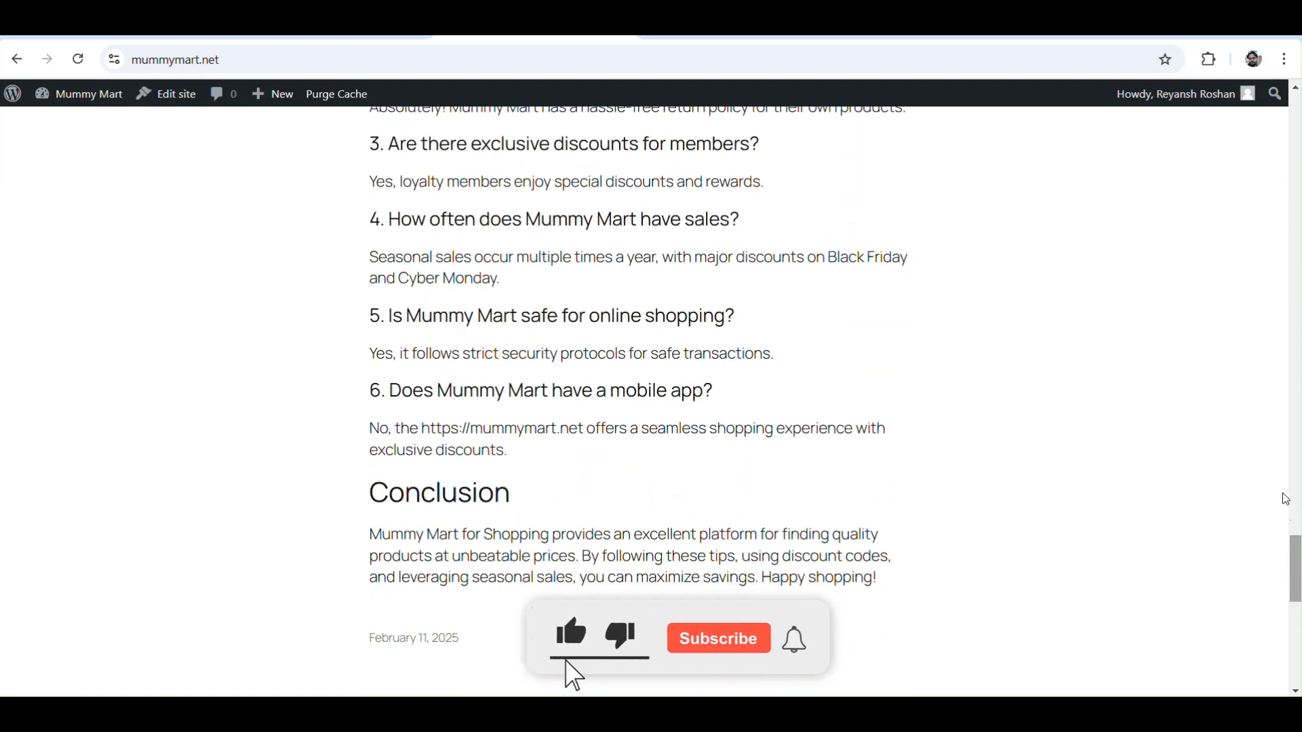
{"action": "scroll", "coordinate": [1261, 577], "scroll_direction": "down", "scroll_amount": 5}
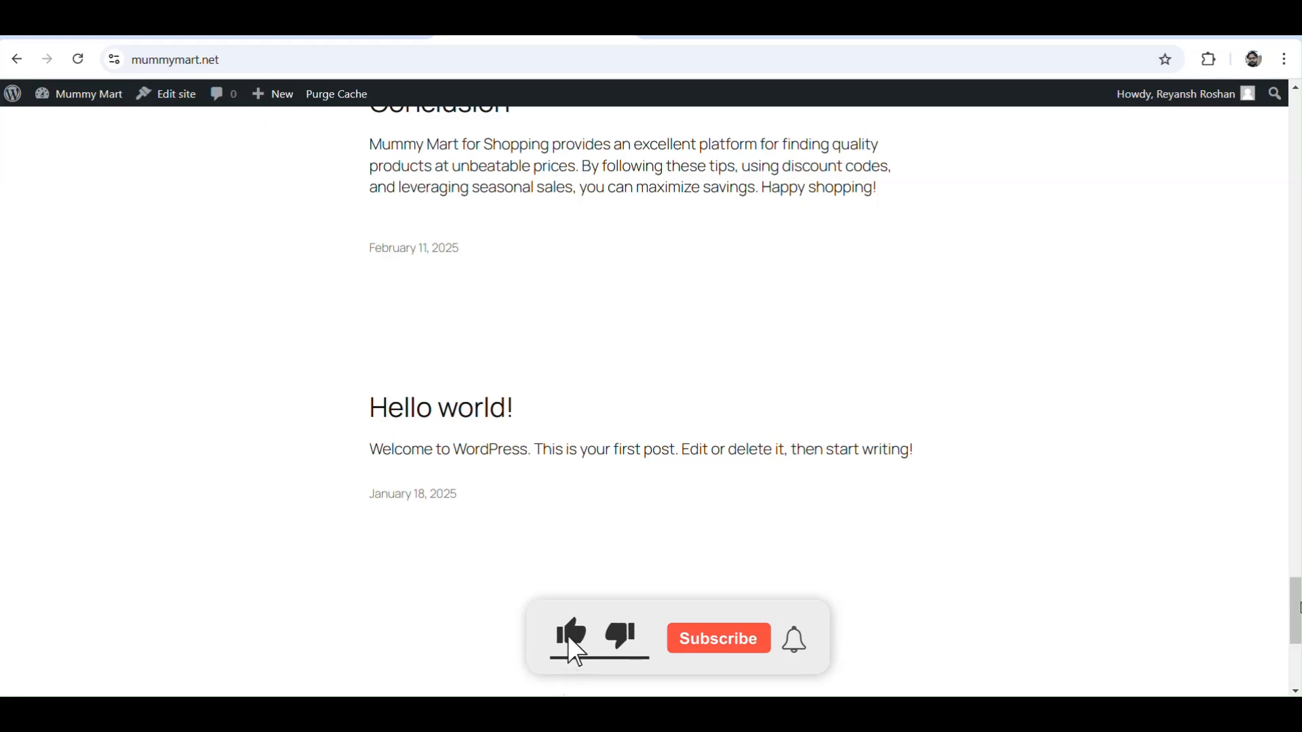
{"action": "left_click_drag", "start_coordinate": [1297, 608], "coordinate": [1278, 136]}
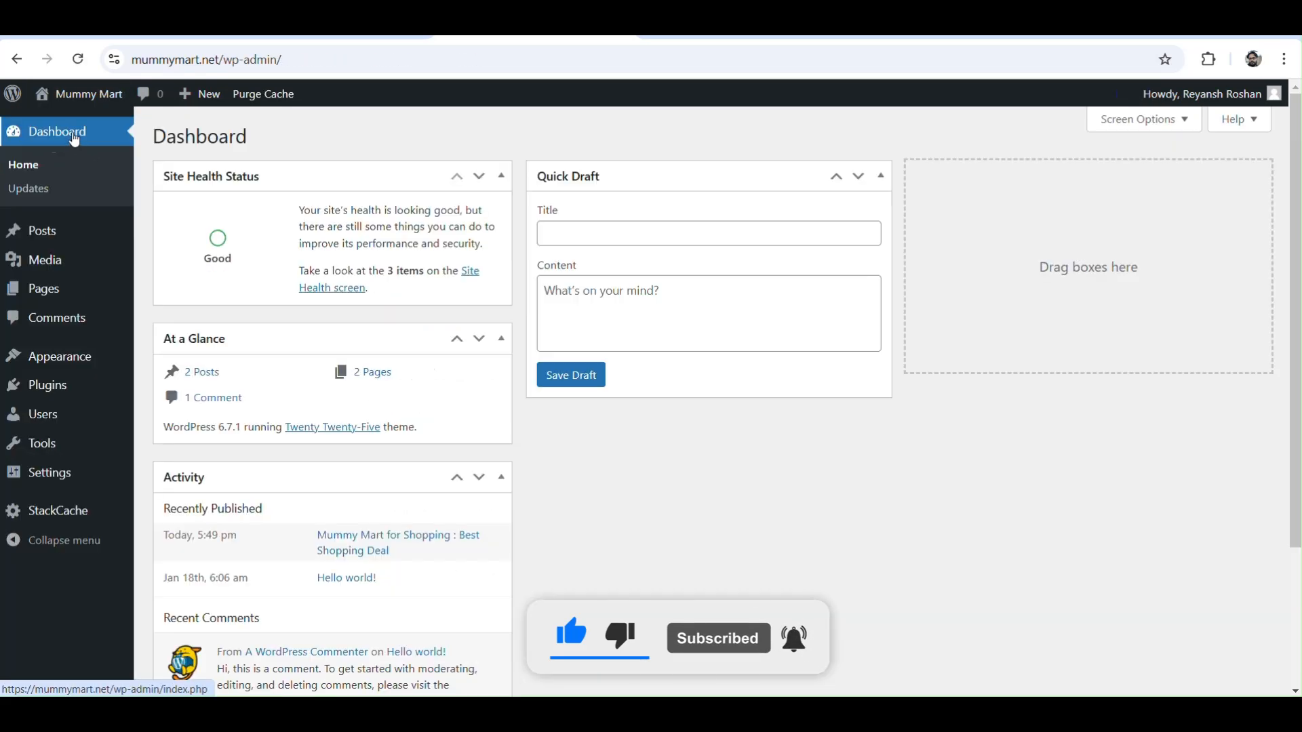
Add a new post titled "Shop Smart with MummyMart.net" with its article about Flipkart and Amazon deals, and publish it.
{"action": "mouse_move", "coordinate": [54, 243]}
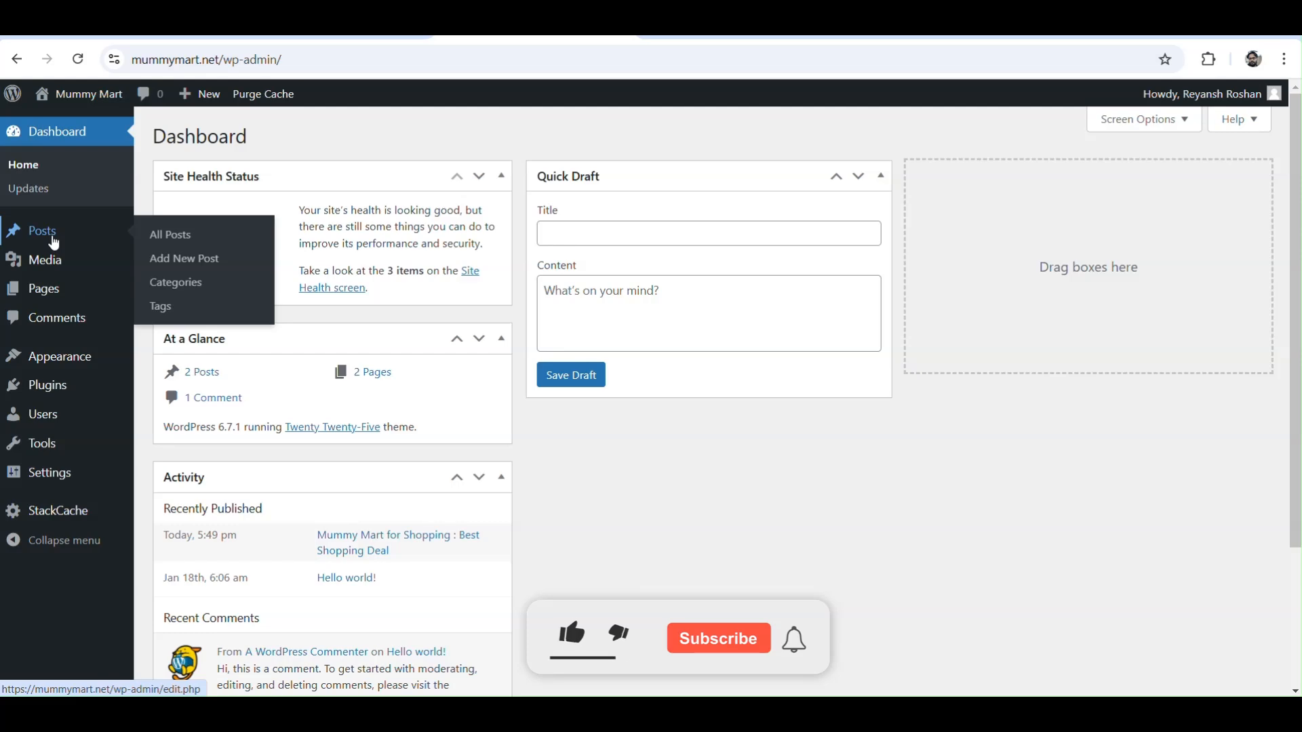
{"action": "left_click", "coordinate": [51, 234]}
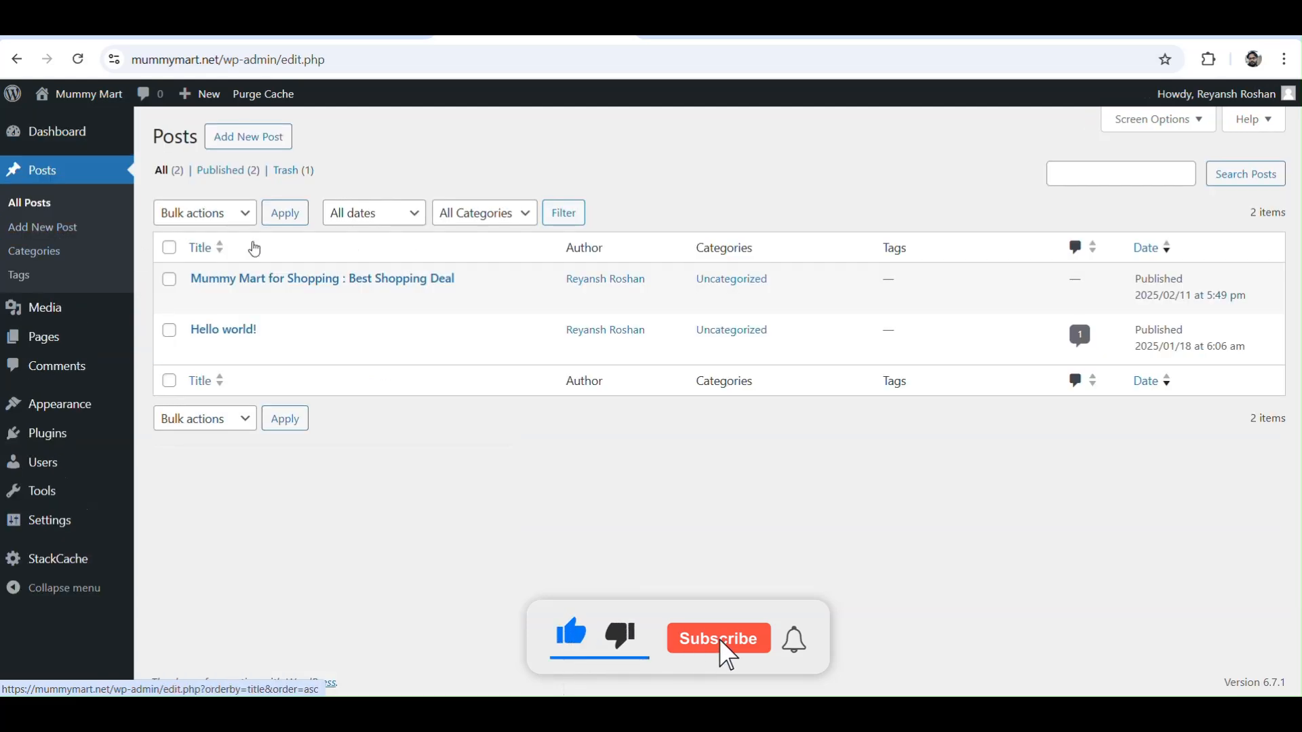
{"action": "left_click", "coordinate": [258, 143]}
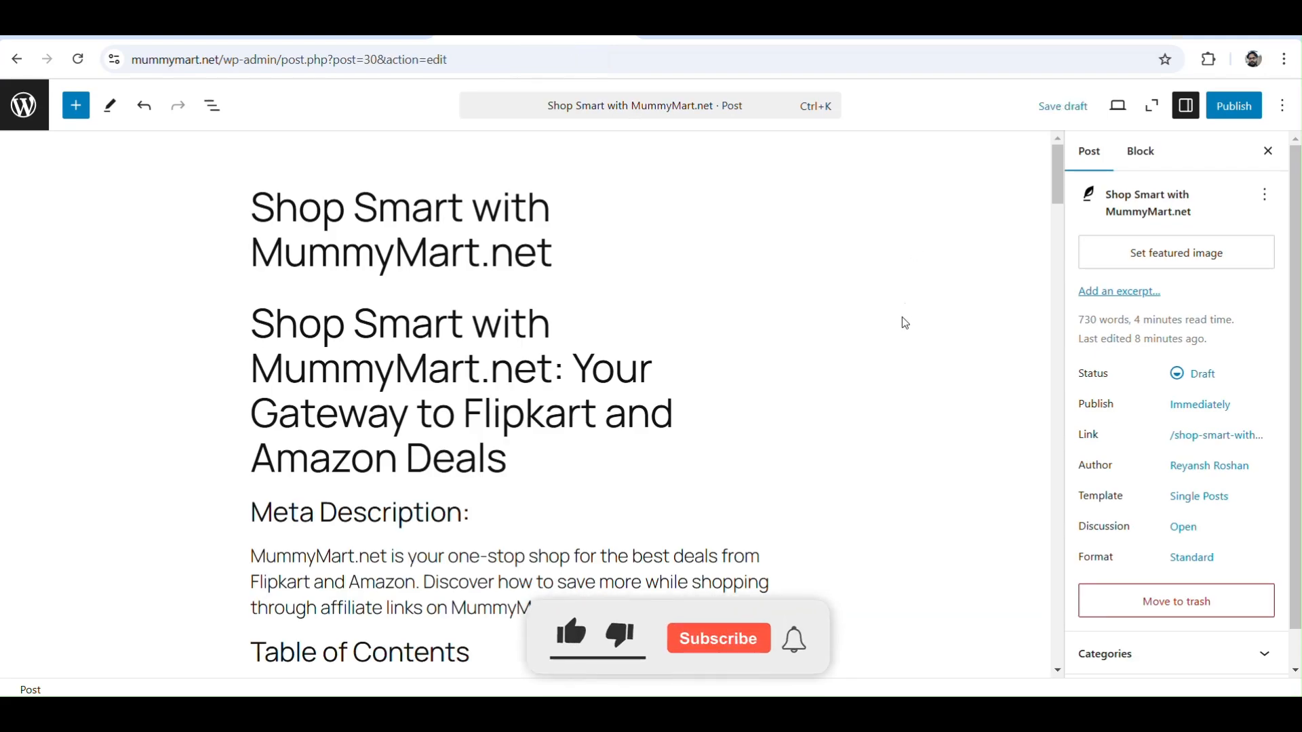
{"action": "left_click", "coordinate": [1258, 108]}
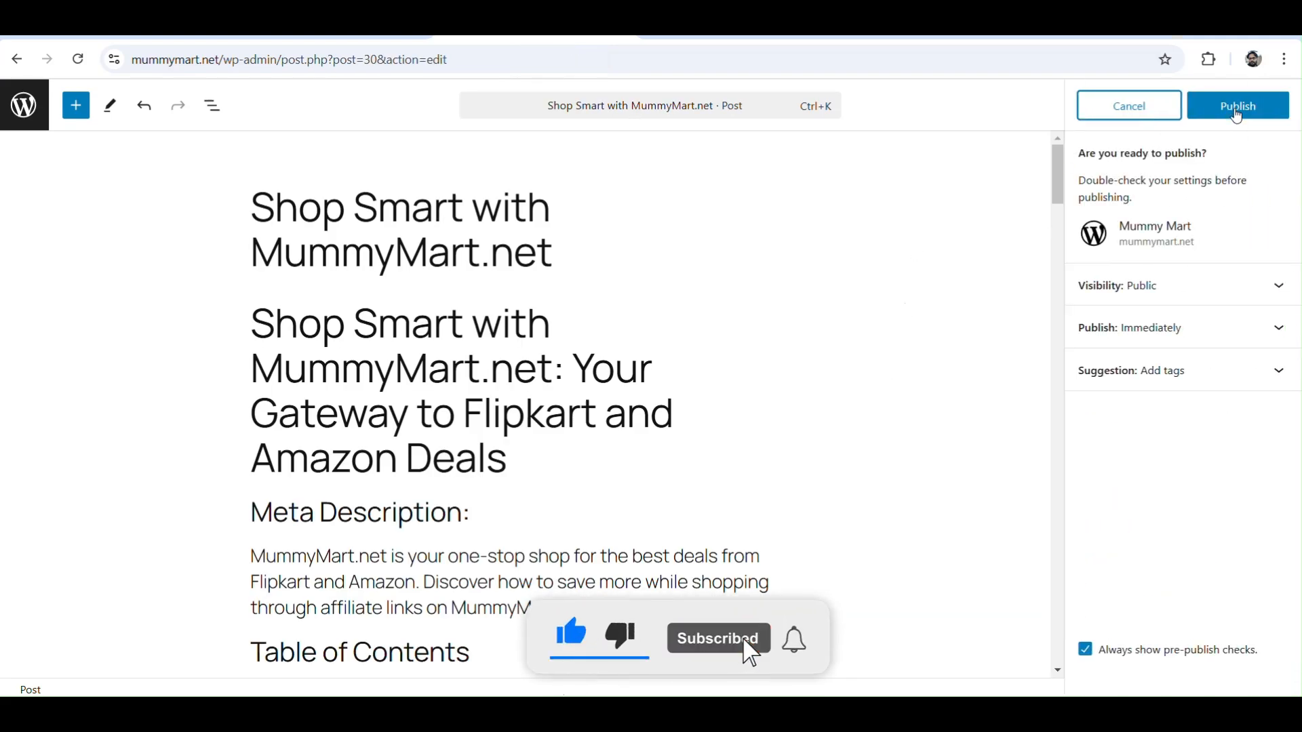
{"action": "left_click", "coordinate": [1236, 112]}
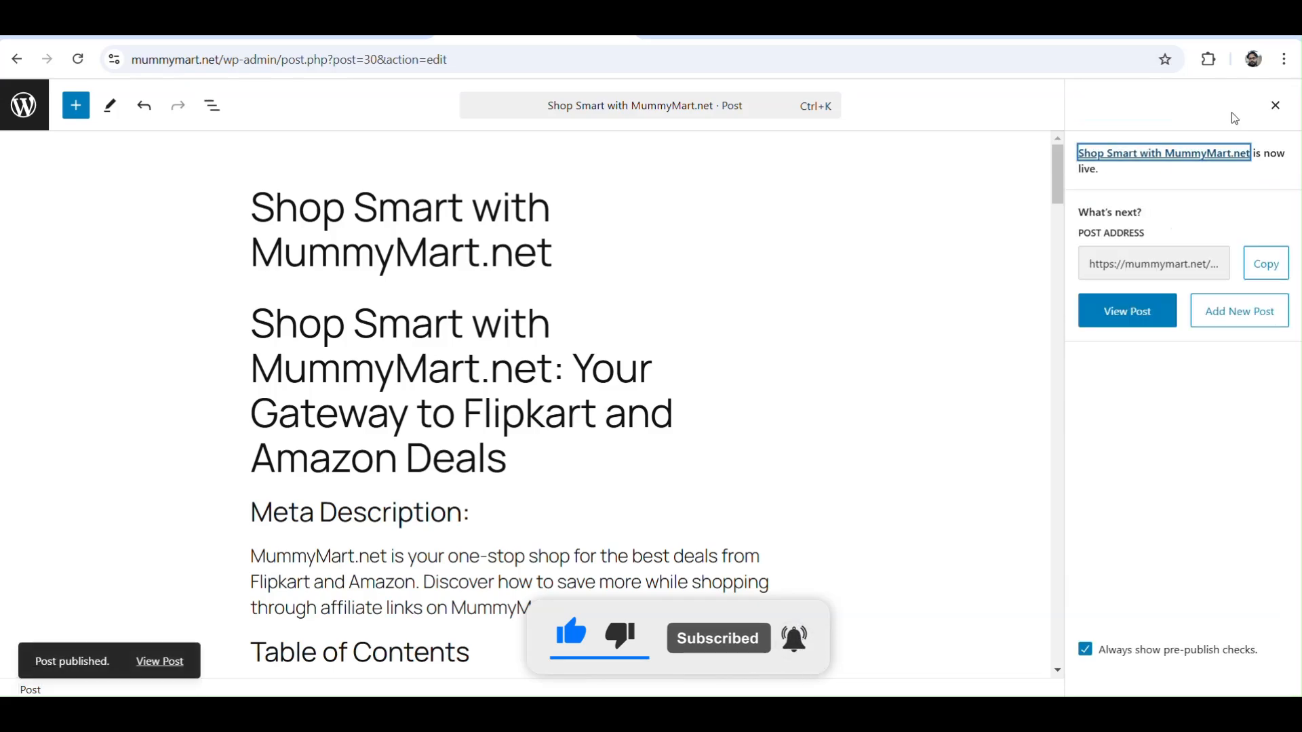
Look through the live "Shop Smart with MummyMart.net" post and check the site's blog home page.
{"action": "left_click", "coordinate": [1138, 330]}
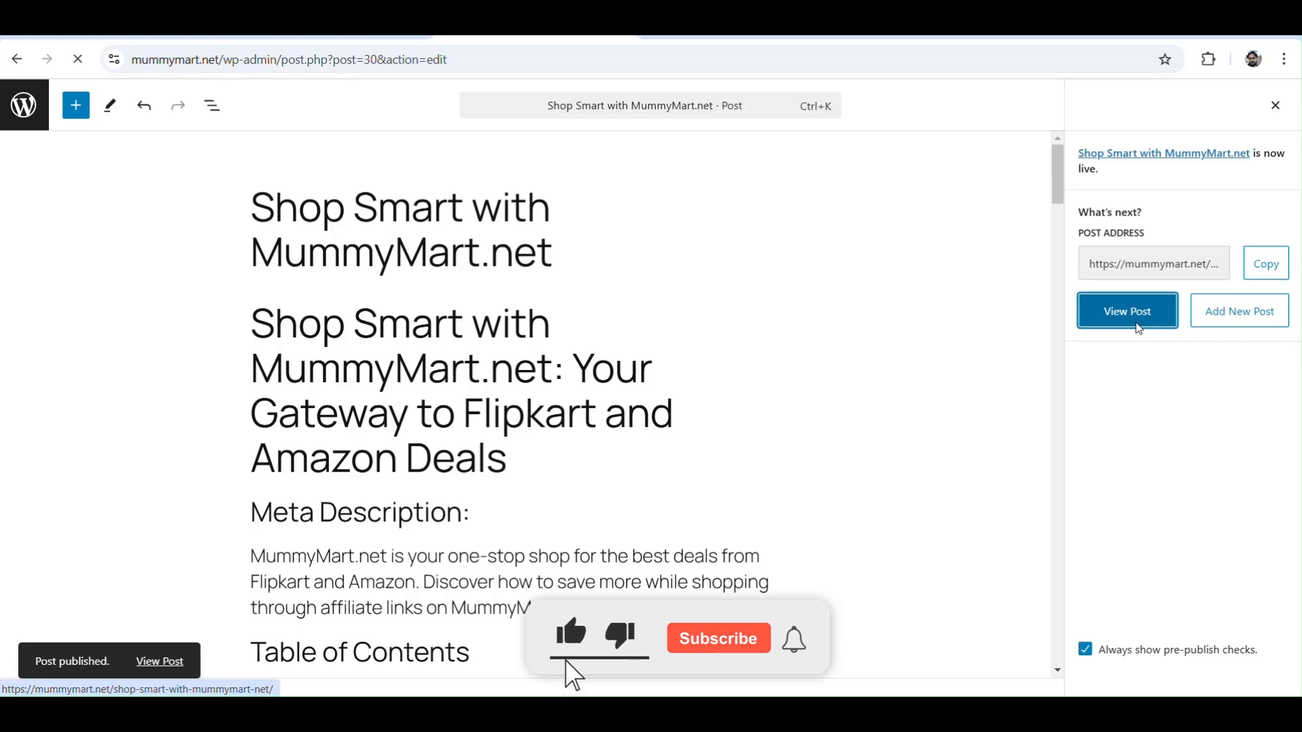
{"action": "left_click_drag", "start_coordinate": [1298, 106], "coordinate": [1295, 617]}
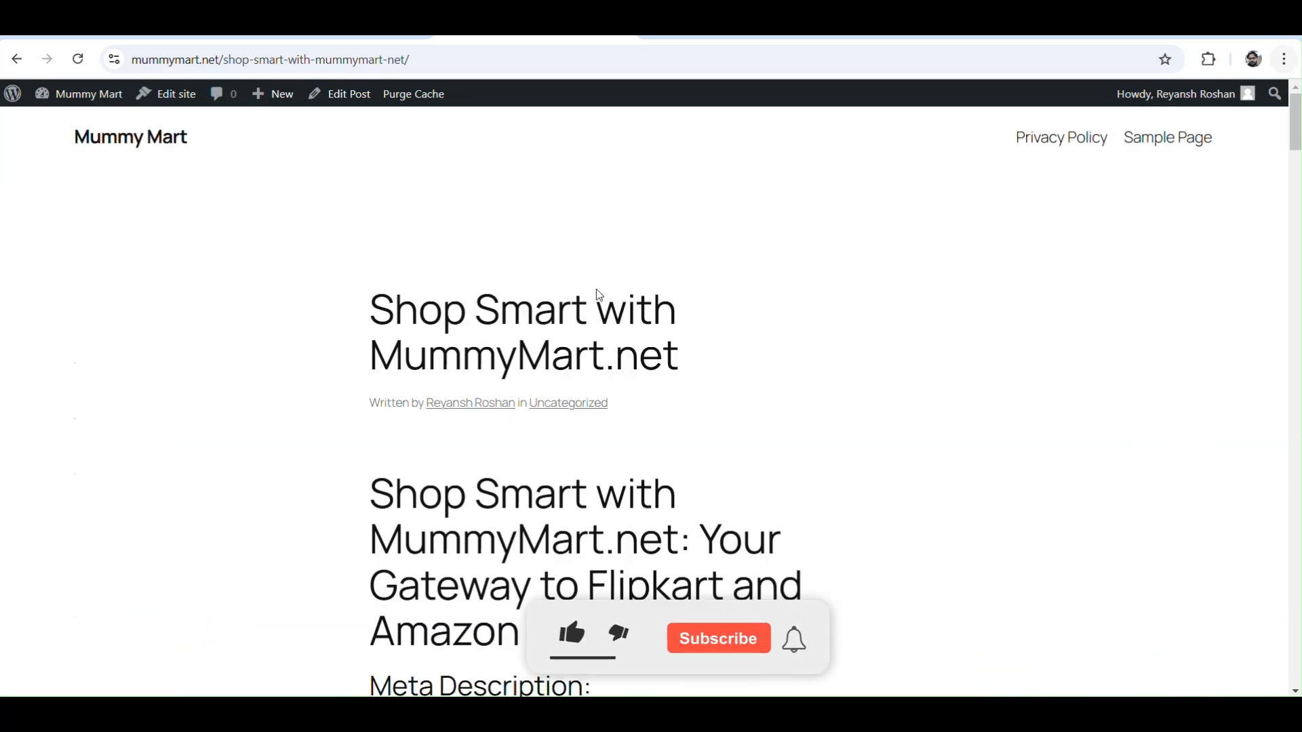
{"action": "left_click", "coordinate": [137, 141]}
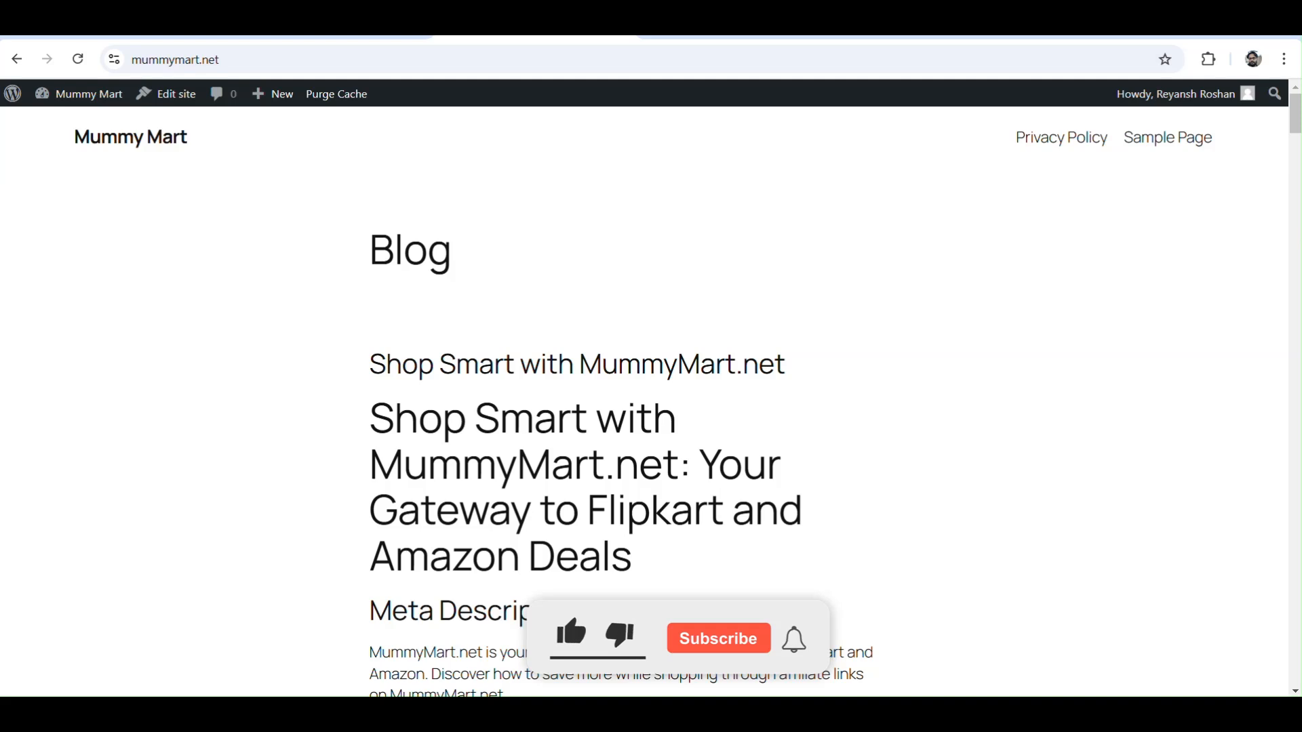
{"action": "mouse_move", "coordinate": [1298, 120]}
{"action": "left_mouse_down"}
{"action": "mouse_move", "coordinate": [1300, 668]}
{"action": "mouse_move", "coordinate": [1300, 115]}
{"action": "left_mouse_up"}
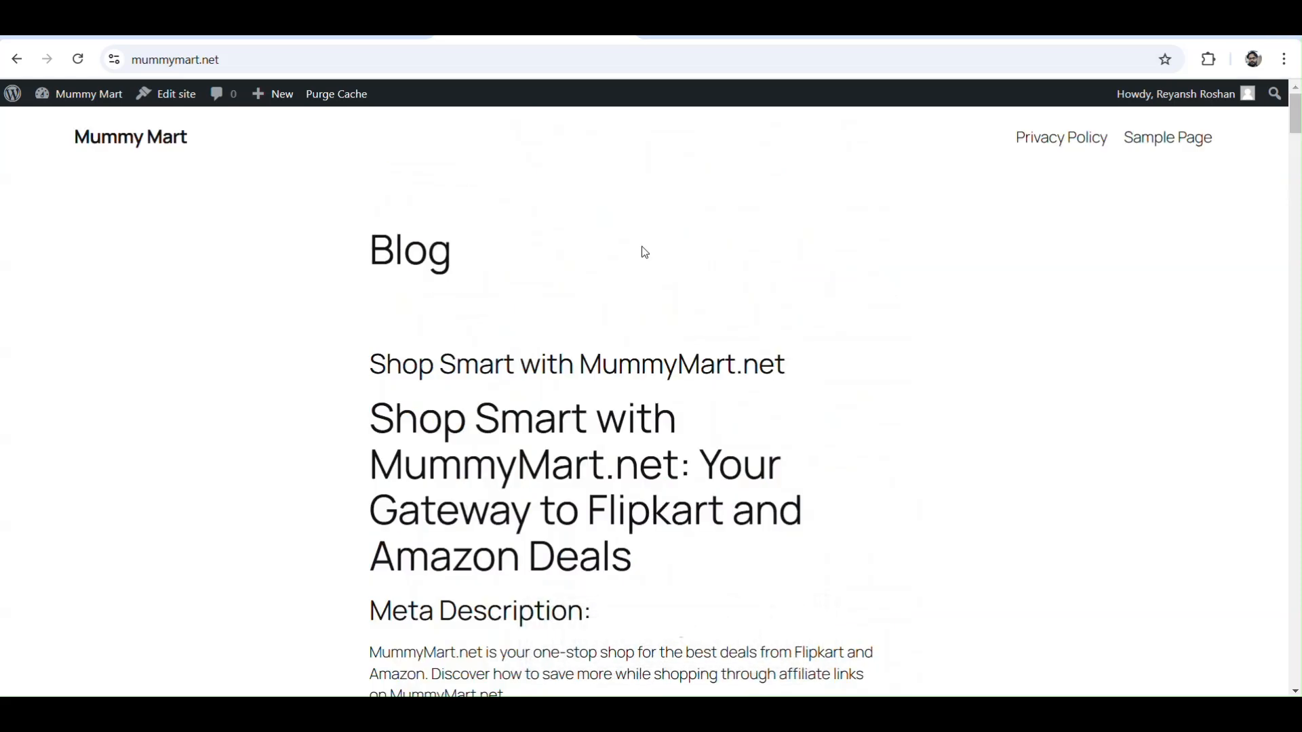
Create a new page without a pattern, title it "Home" and publish it.
{"action": "left_click", "coordinate": [103, 97]}
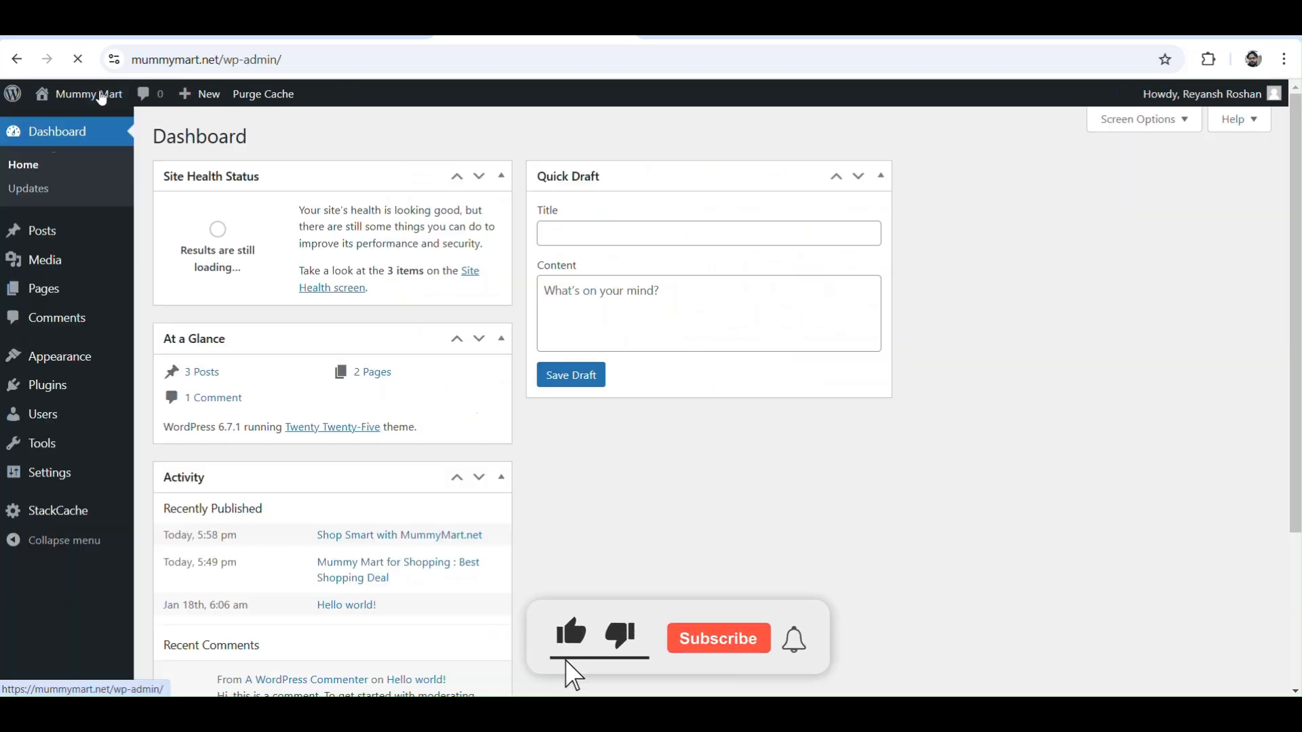
{"action": "mouse_move", "coordinate": [47, 292]}
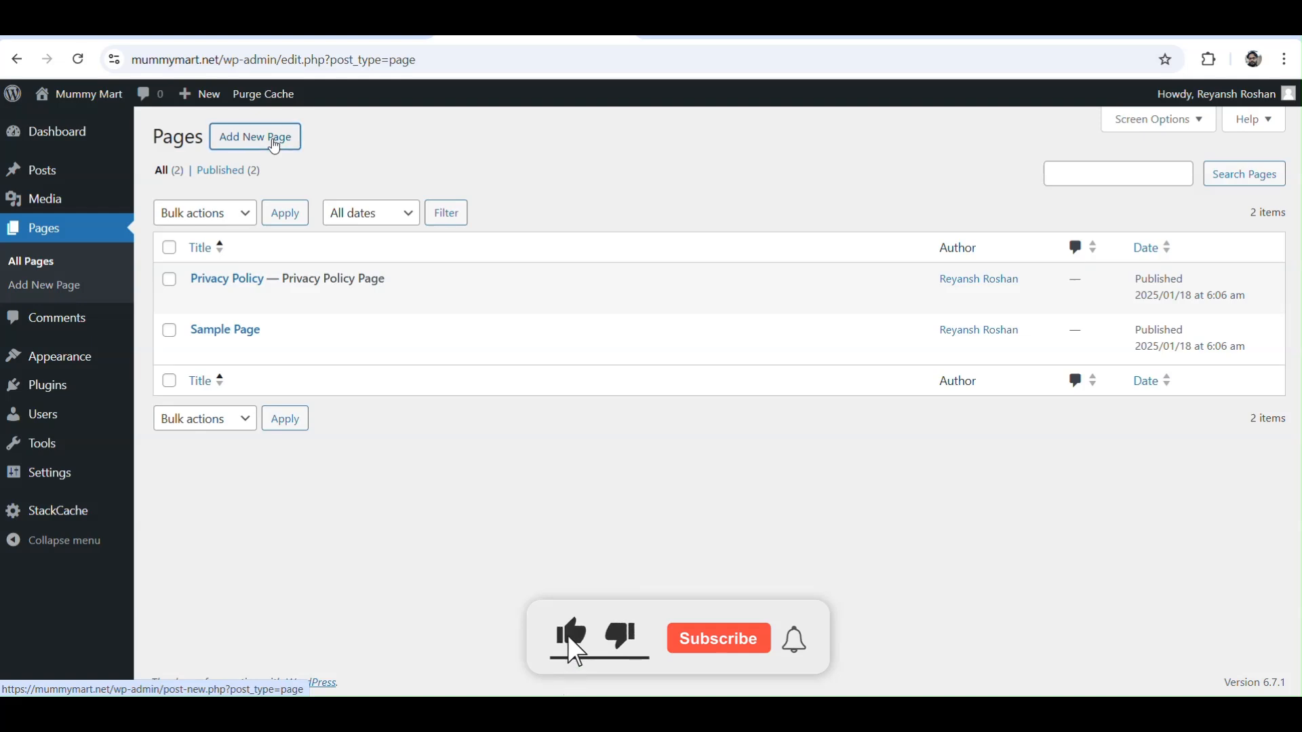
{"action": "left_click", "coordinate": [274, 140]}
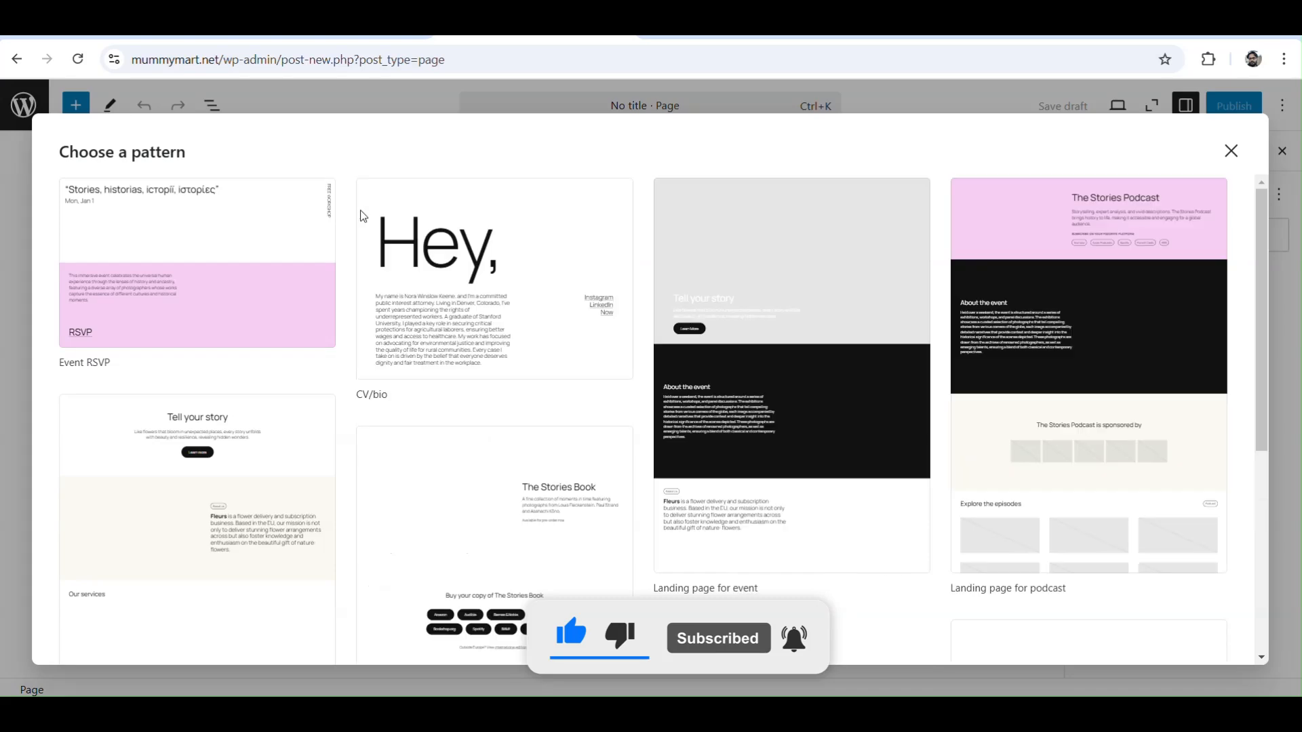
{"action": "left_click", "coordinate": [1231, 152]}
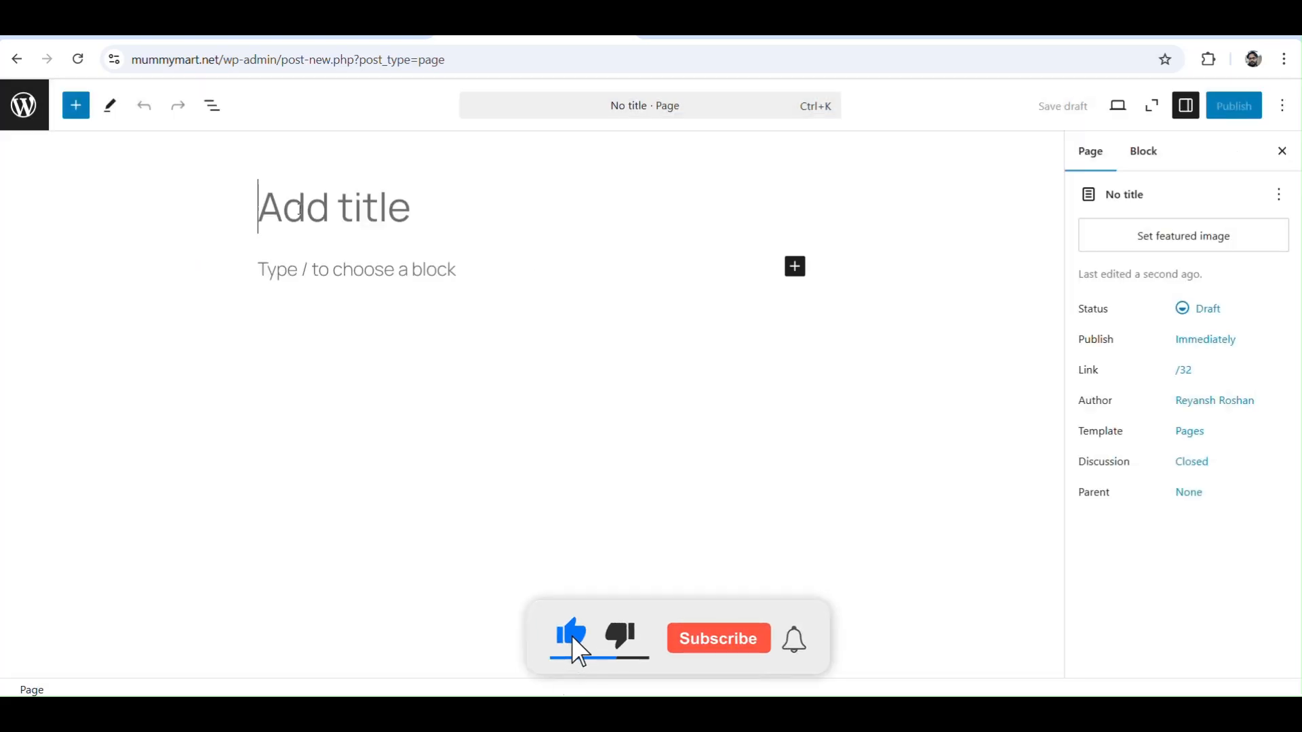
{"action": "type", "text": "Home"}
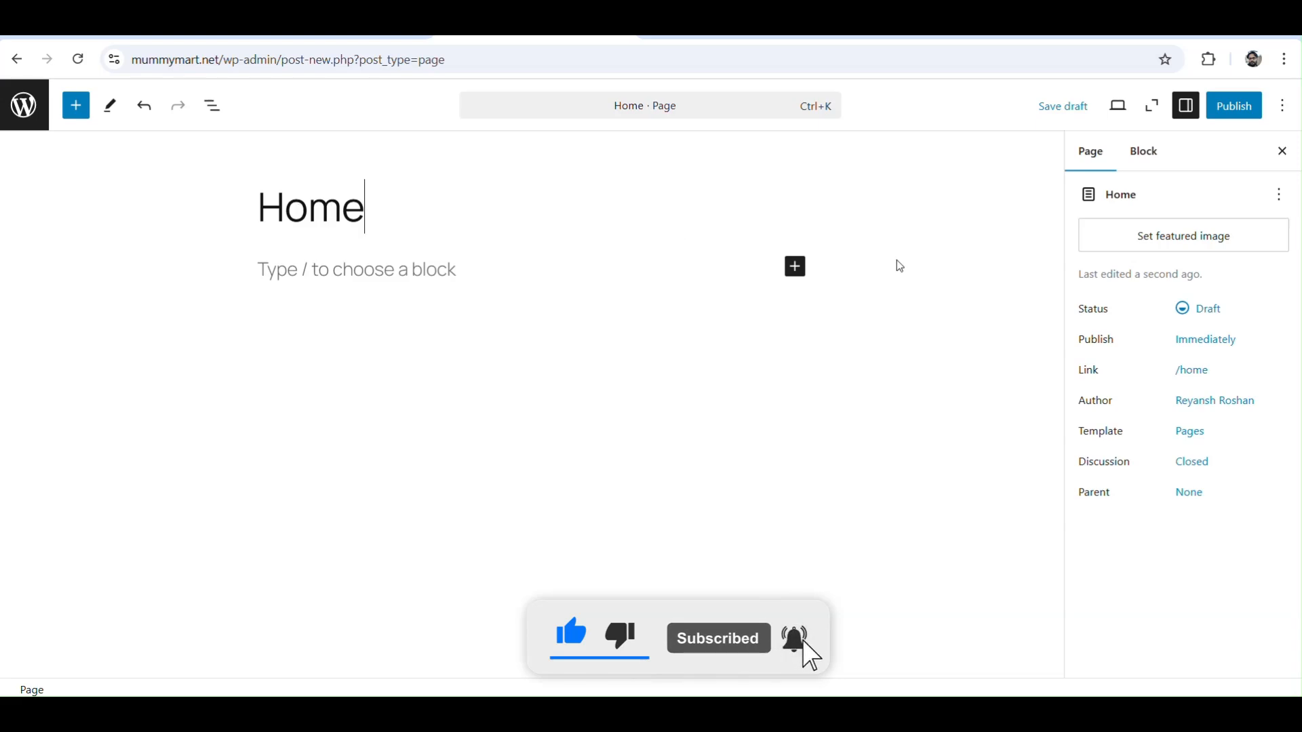
{"action": "left_click", "coordinate": [1231, 117]}
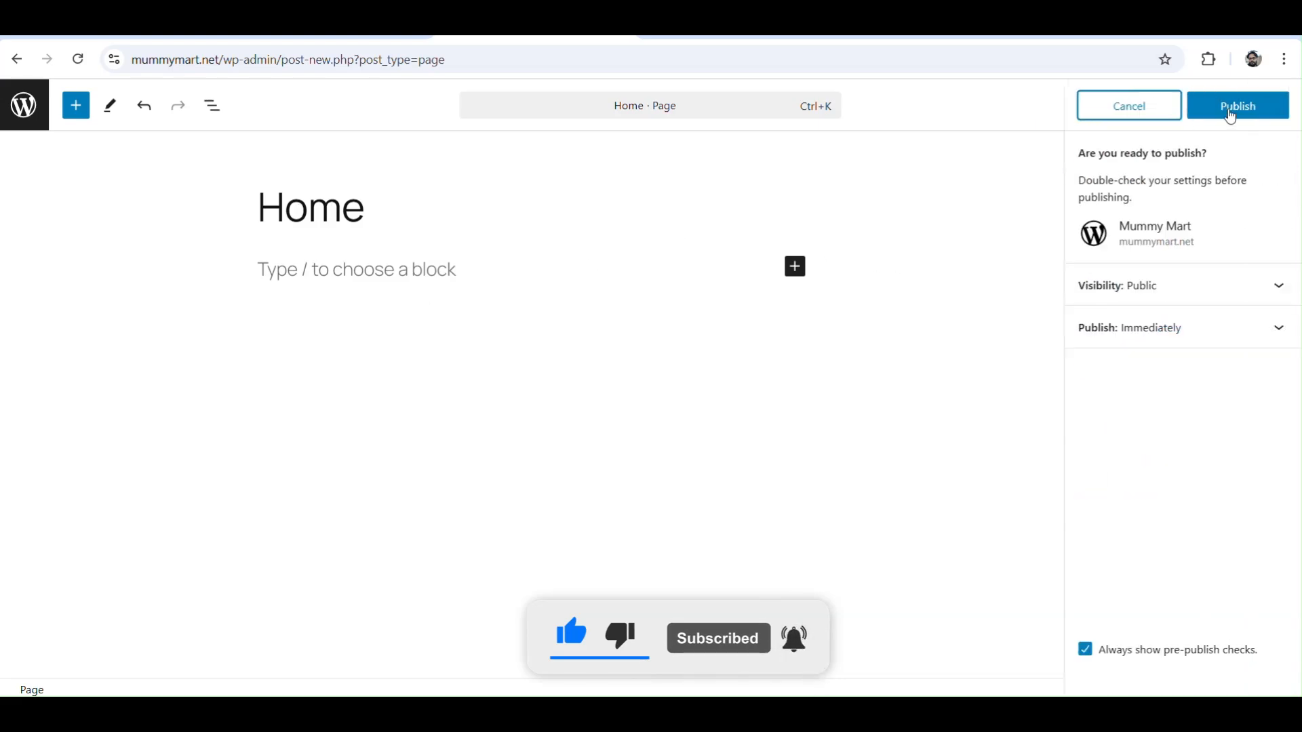
{"action": "left_click", "coordinate": [1232, 114]}
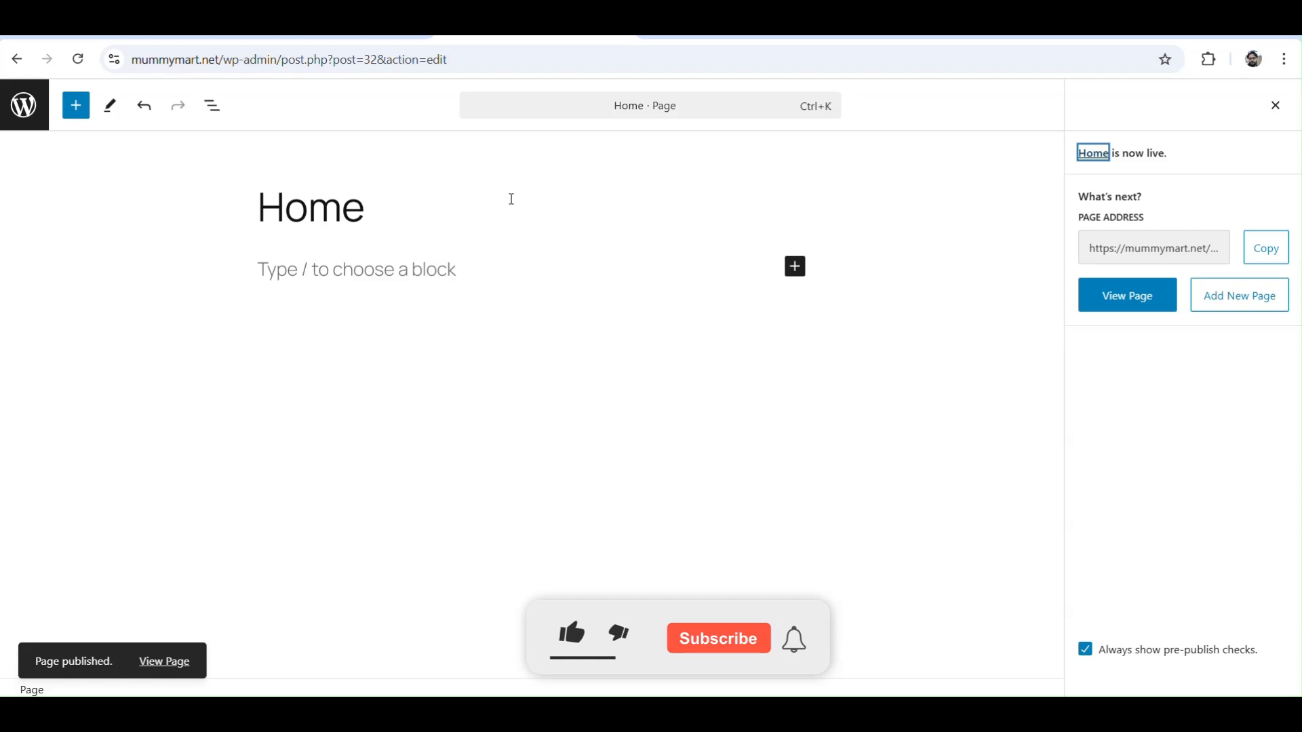
Create a new page without a pattern, title it "About Us" and publish it.
{"action": "left_click", "coordinate": [16, 61]}
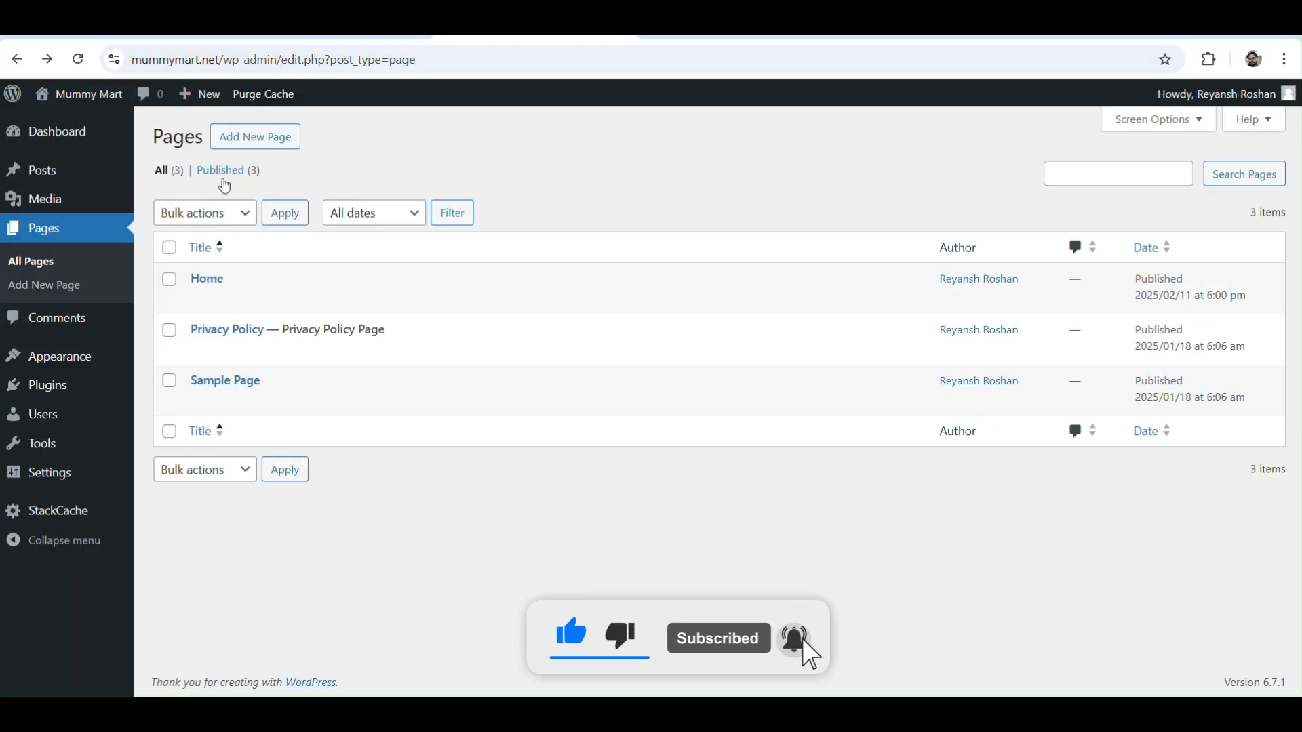
{"action": "left_click", "coordinate": [251, 141]}
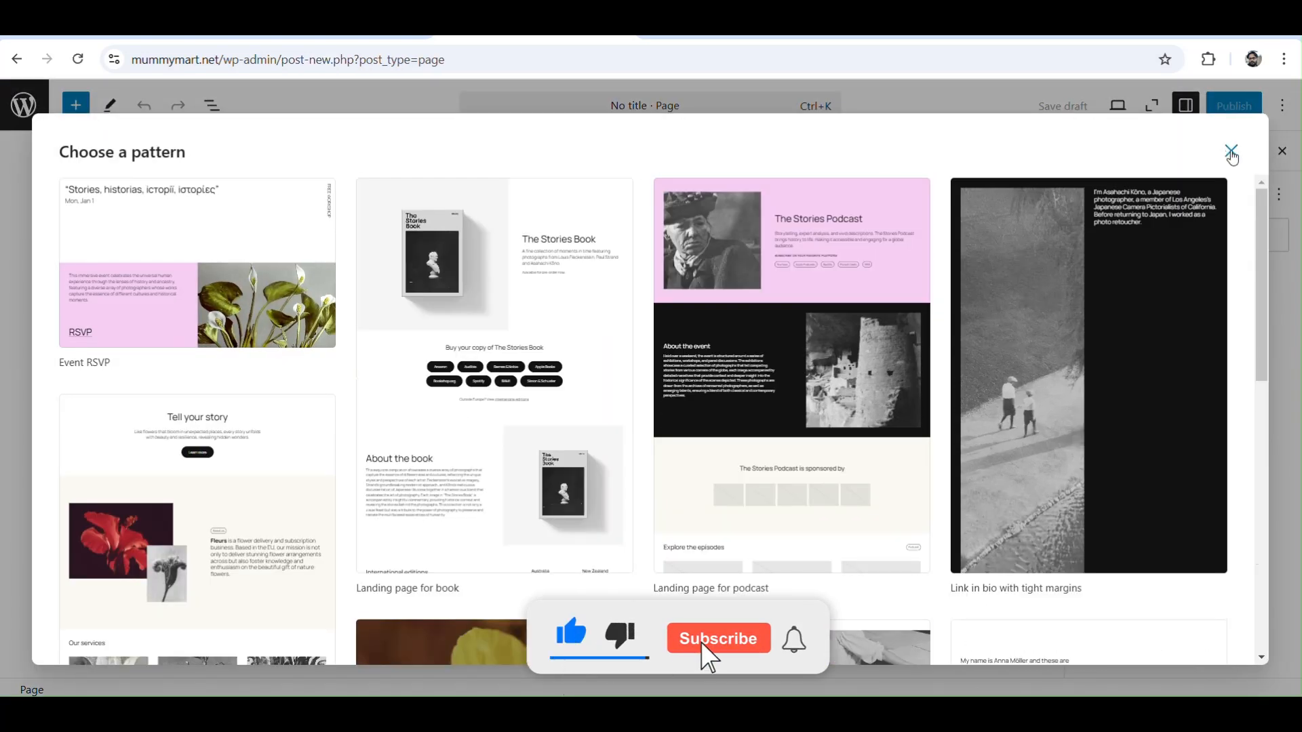
{"action": "left_click", "coordinate": [1231, 151]}
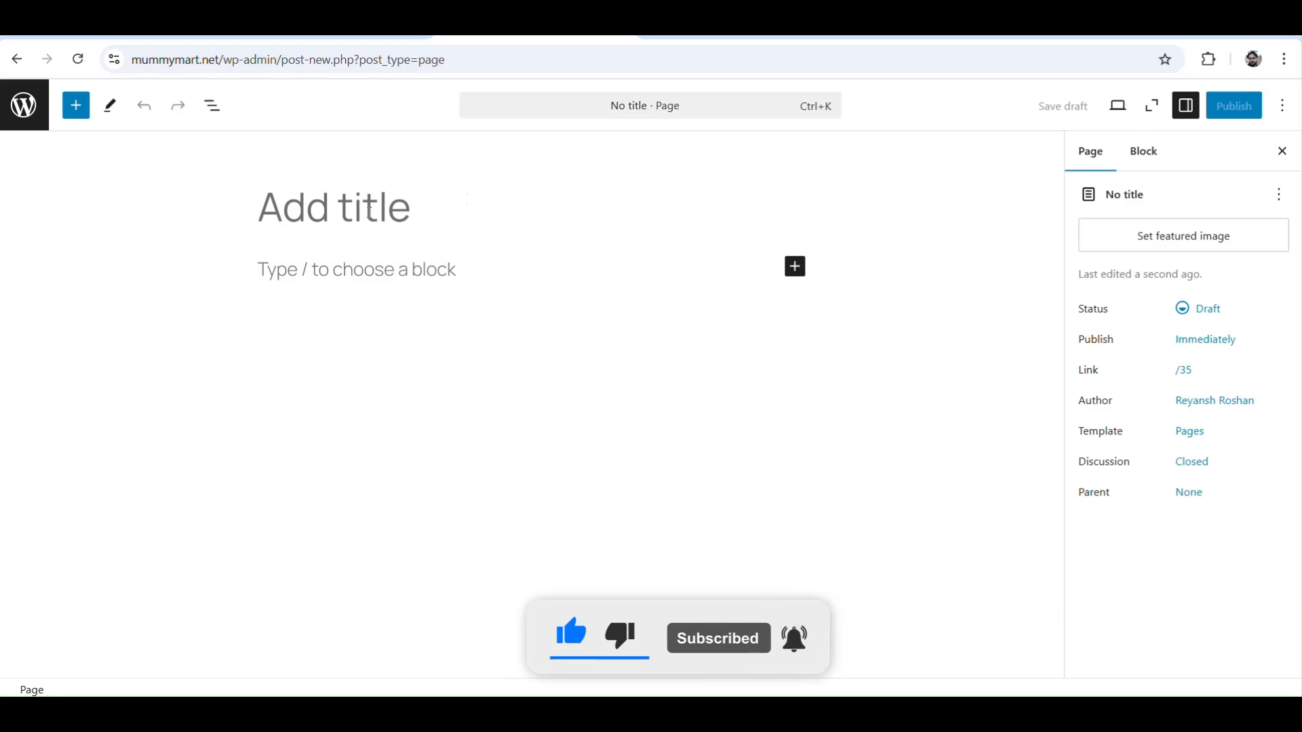
{"action": "left_click", "coordinate": [325, 209]}
{"action": "type", "text": "A"}
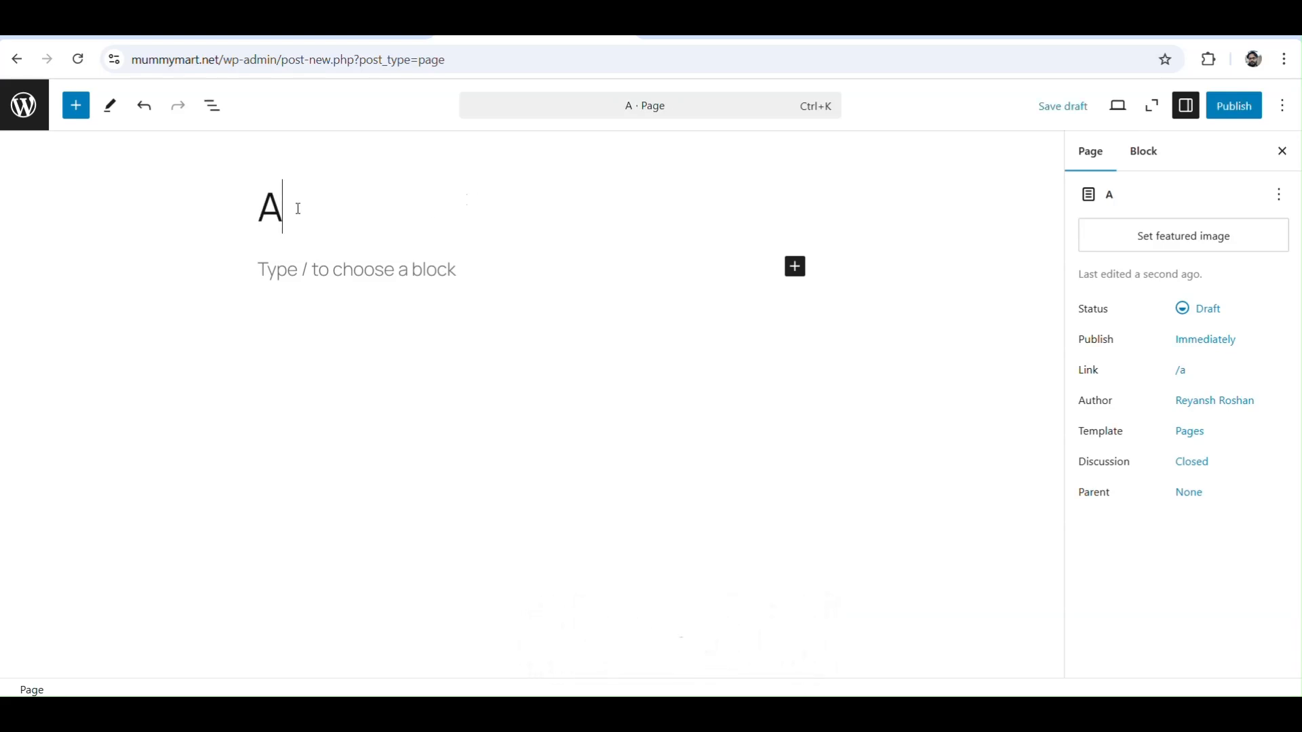
{"action": "type", "text": "bout Us"}
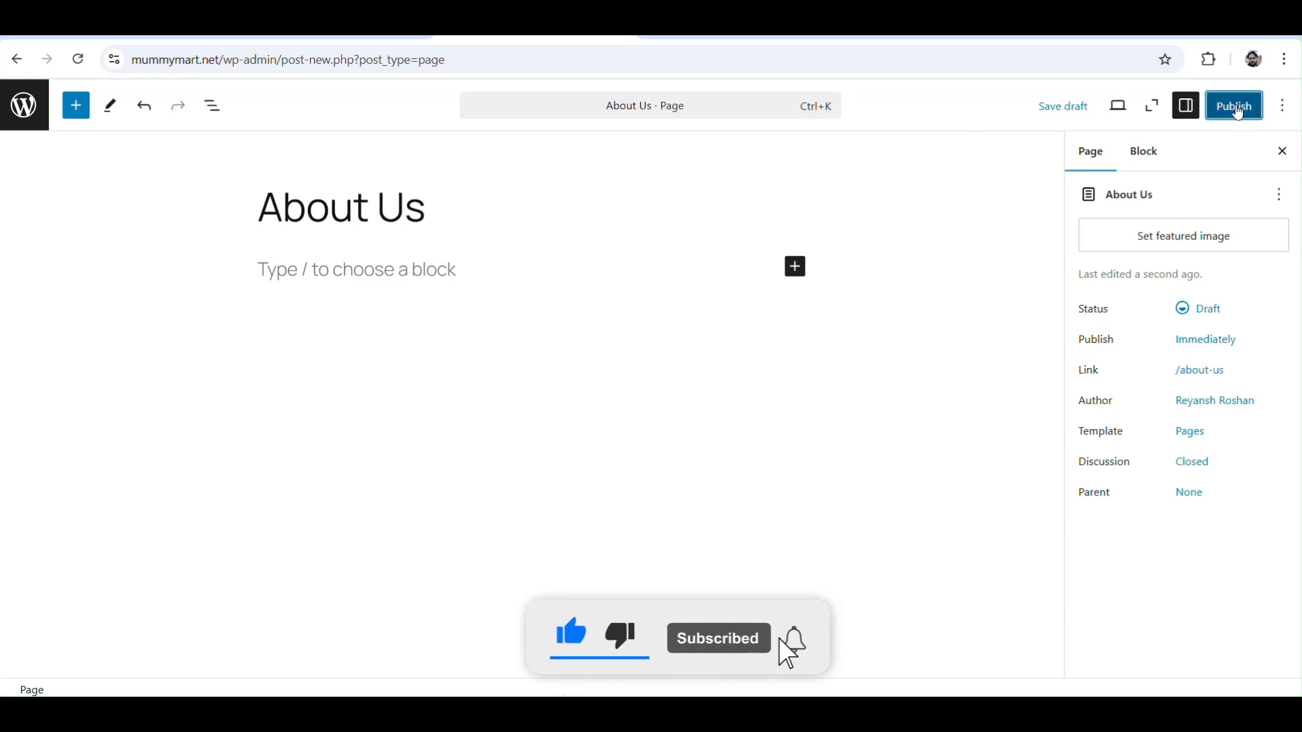
{"action": "left_click", "coordinate": [1239, 109]}
{"action": "left_click", "coordinate": [1239, 111]}
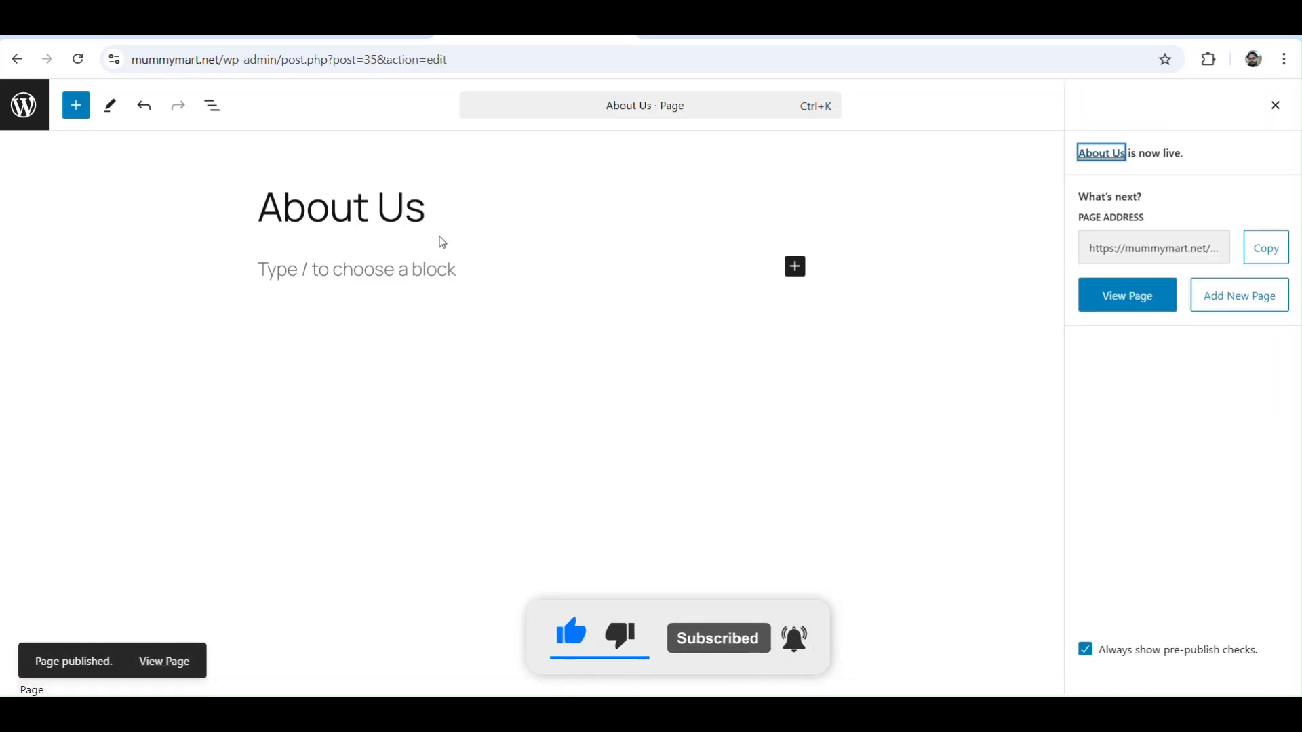
Create another page without a pattern, title it "Blog" and publish it.
{"action": "left_click", "coordinate": [16, 66]}
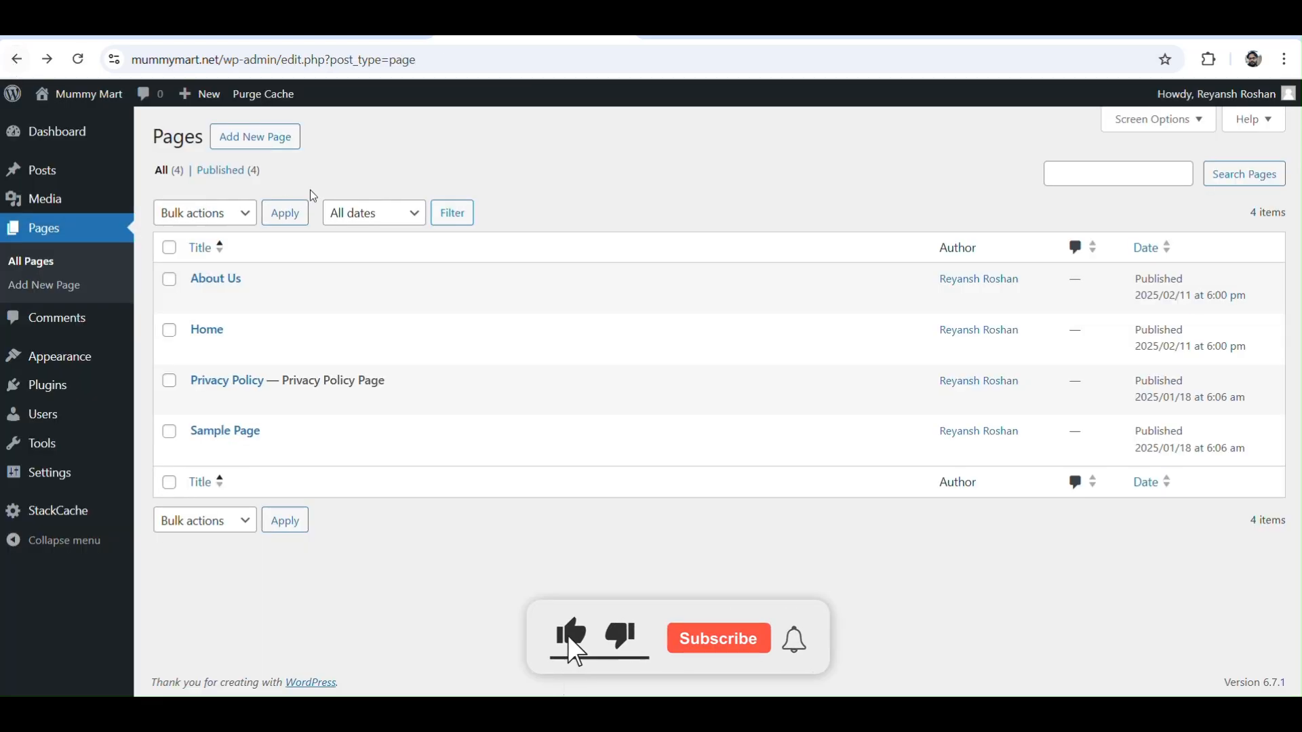
{"action": "left_click", "coordinate": [264, 139]}
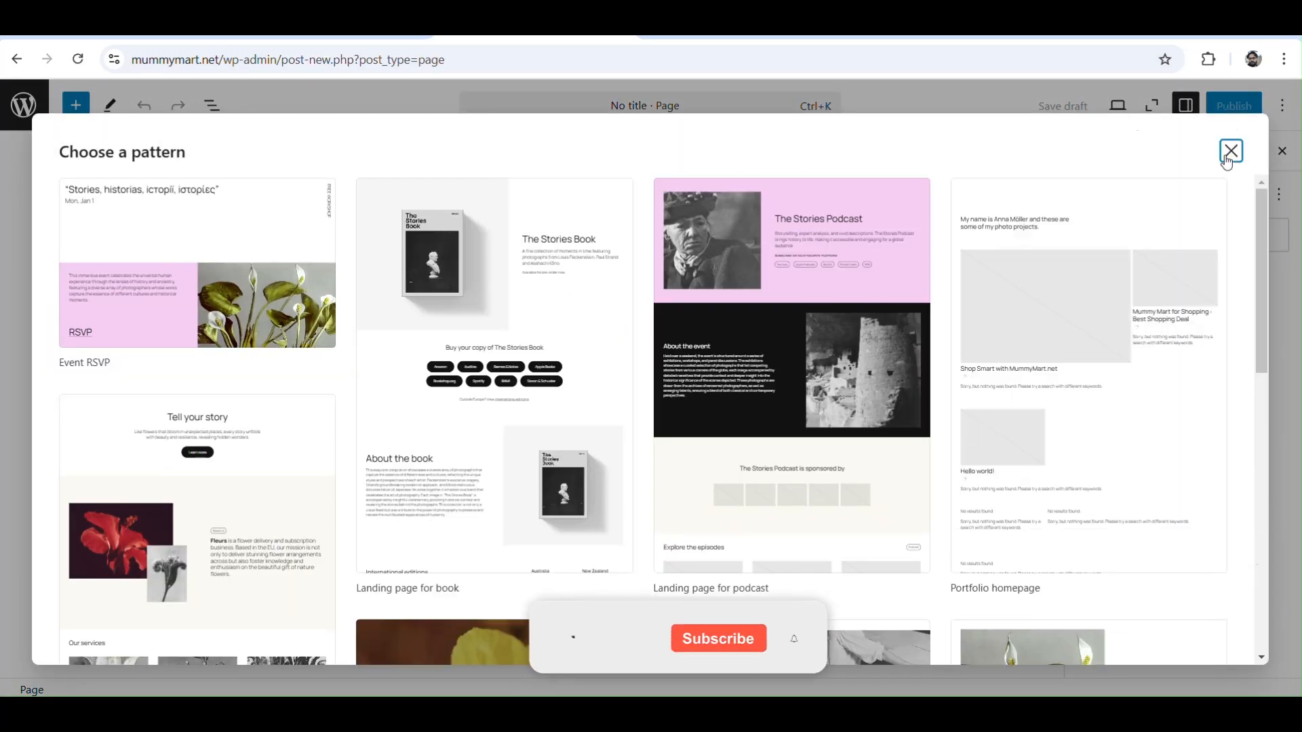
{"action": "left_click", "coordinate": [1230, 150]}
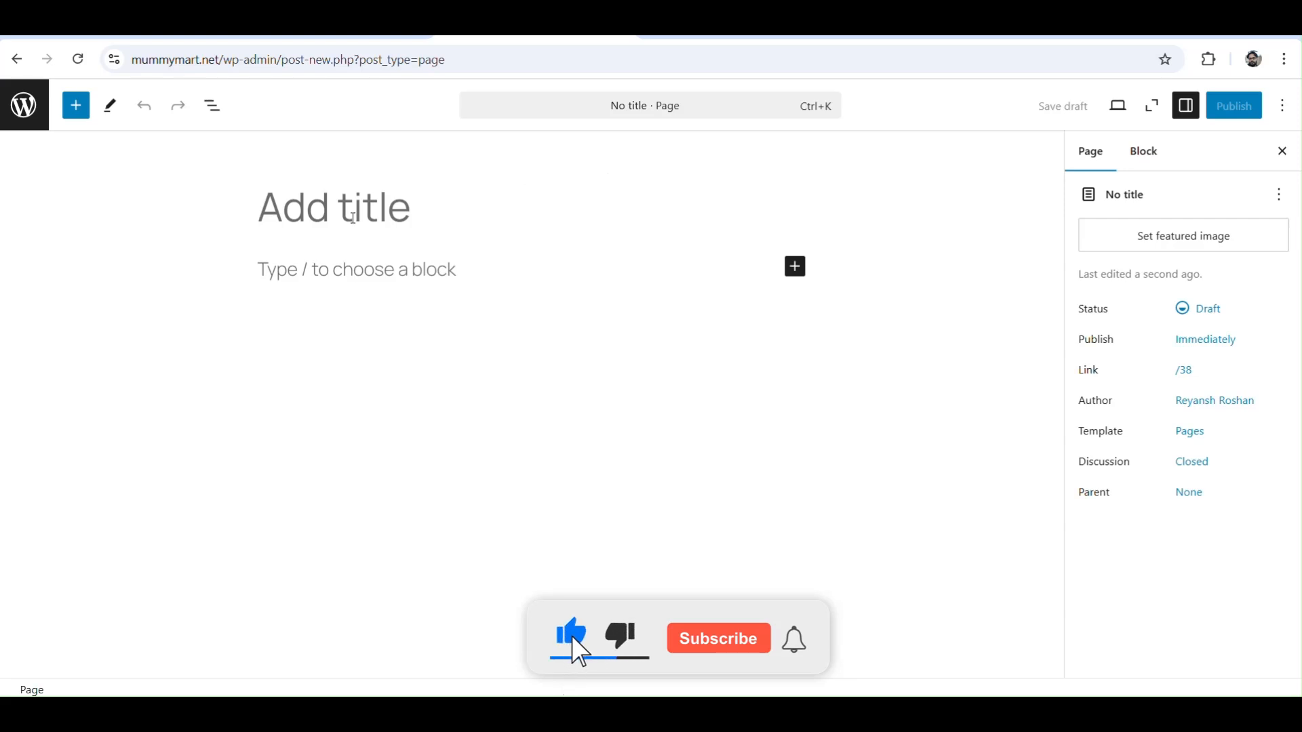
{"action": "left_click", "coordinate": [353, 219]}
{"action": "type", "text": "Blog"}
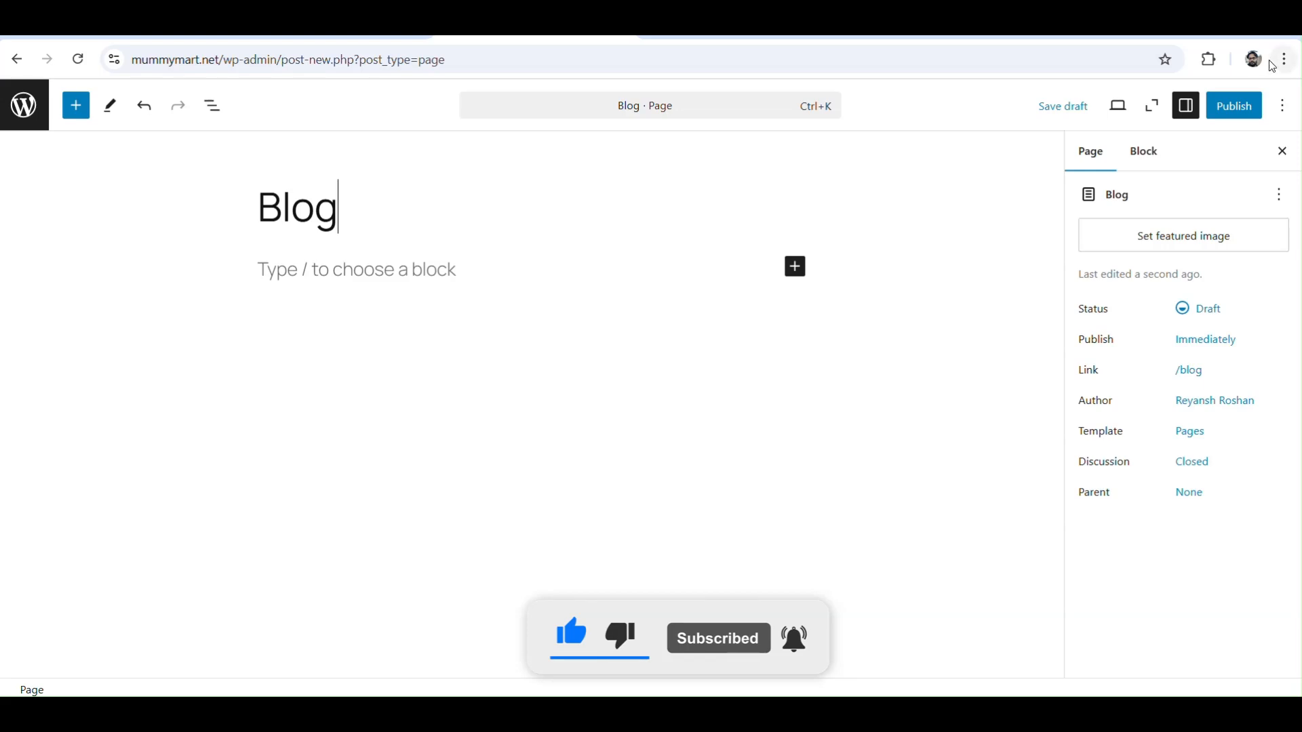
{"action": "left_click", "coordinate": [1231, 109]}
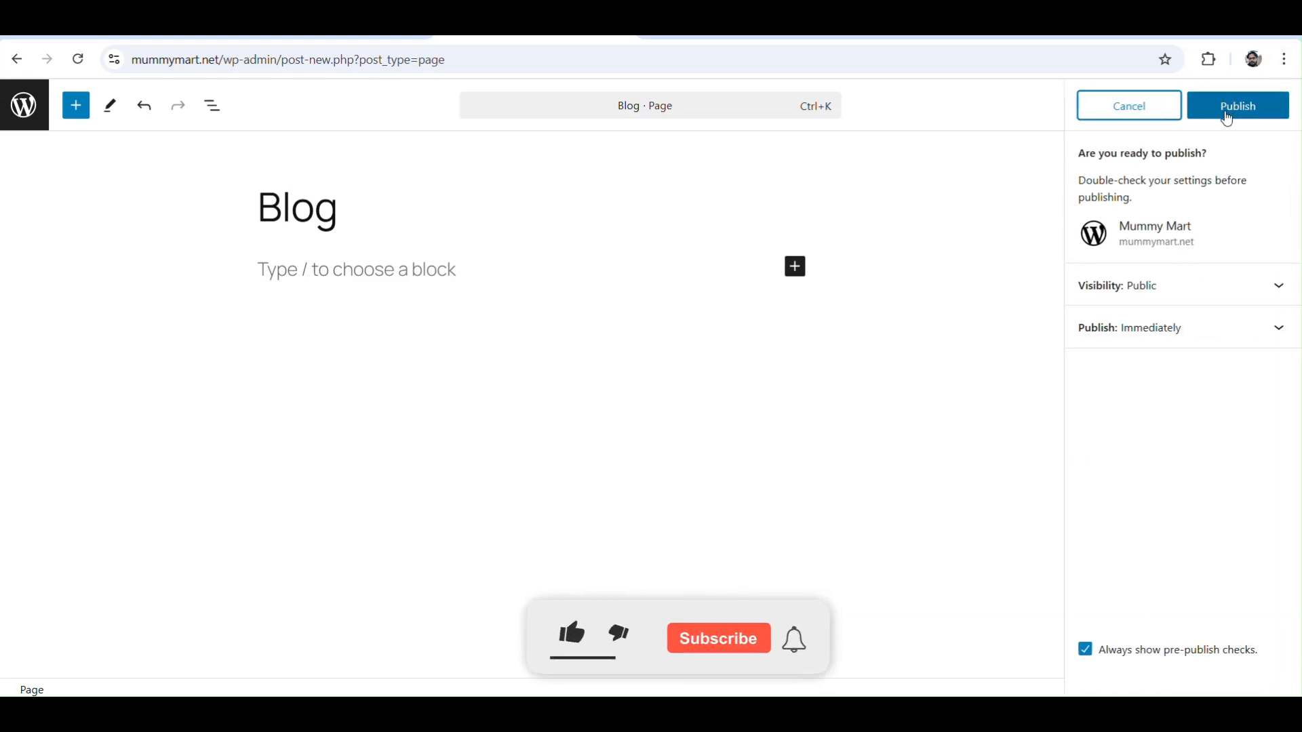
{"action": "left_click", "coordinate": [1230, 119]}
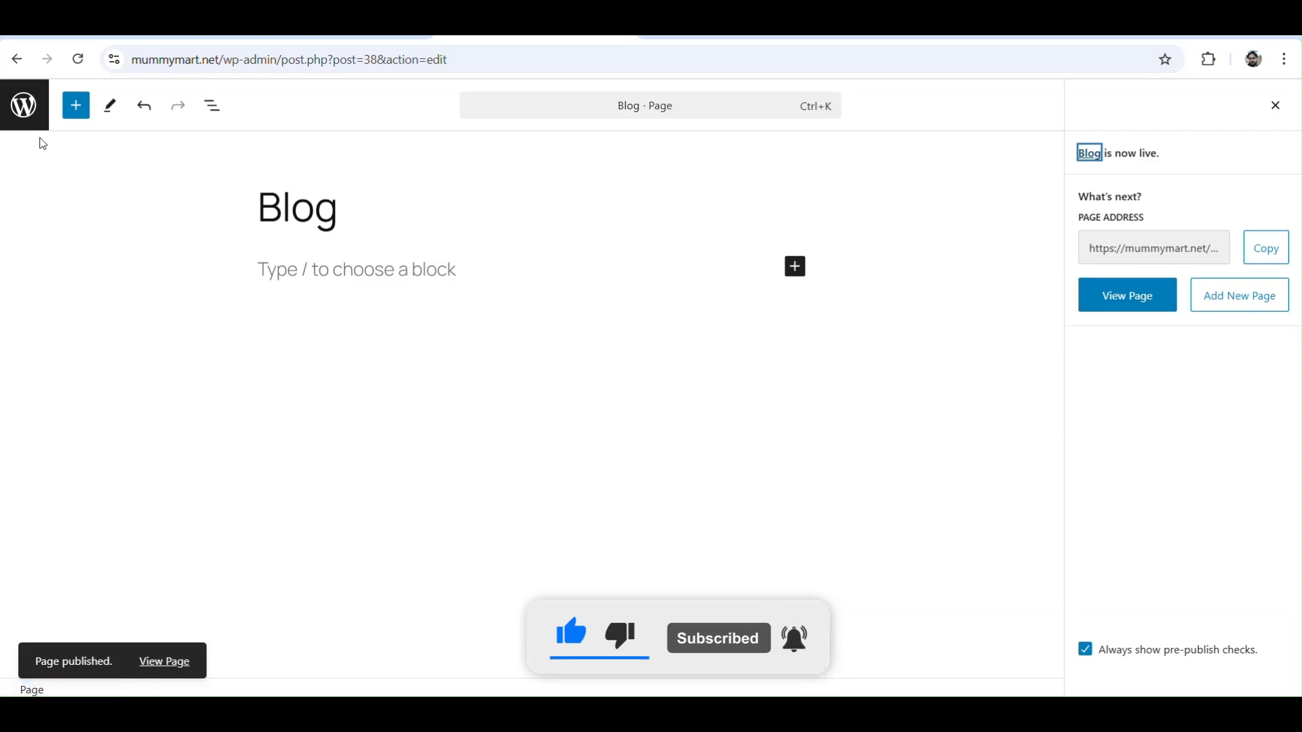
Create a further page without a pattern, title it "Deals" and publish it.
{"action": "left_click", "coordinate": [18, 61]}
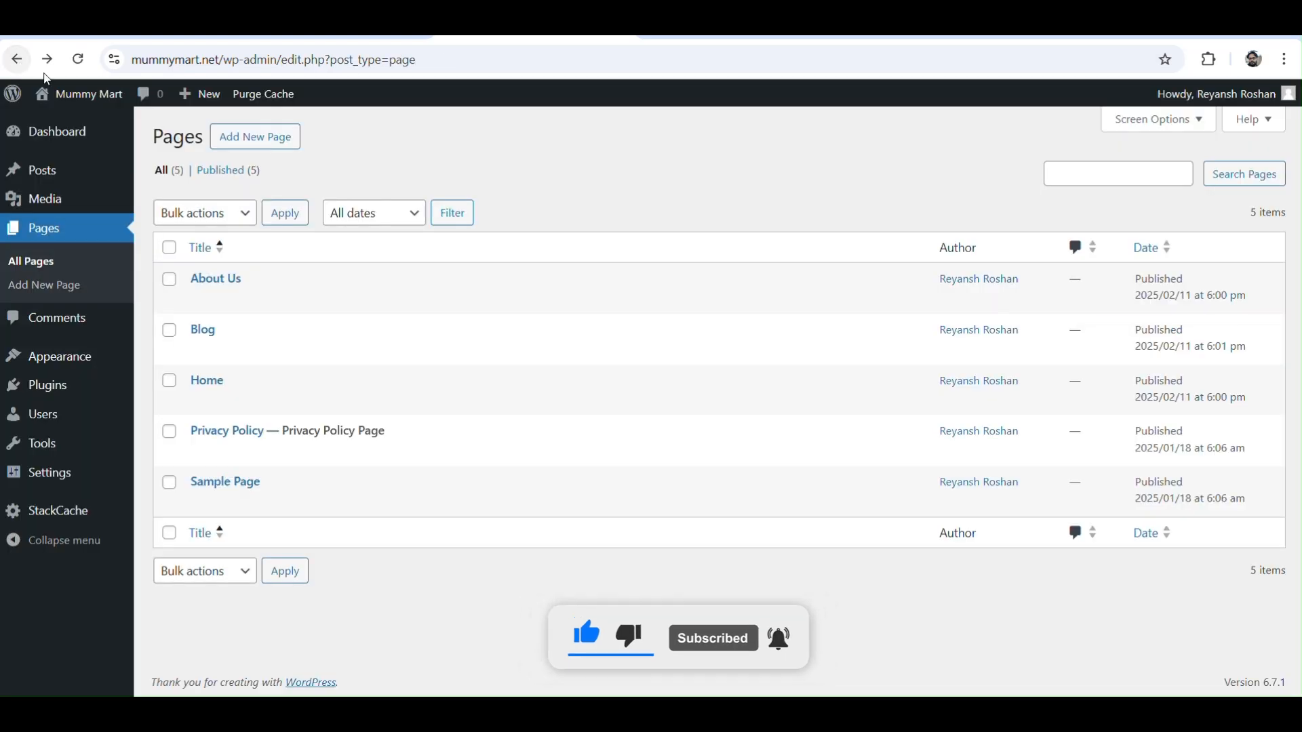
{"action": "left_click", "coordinate": [266, 140]}
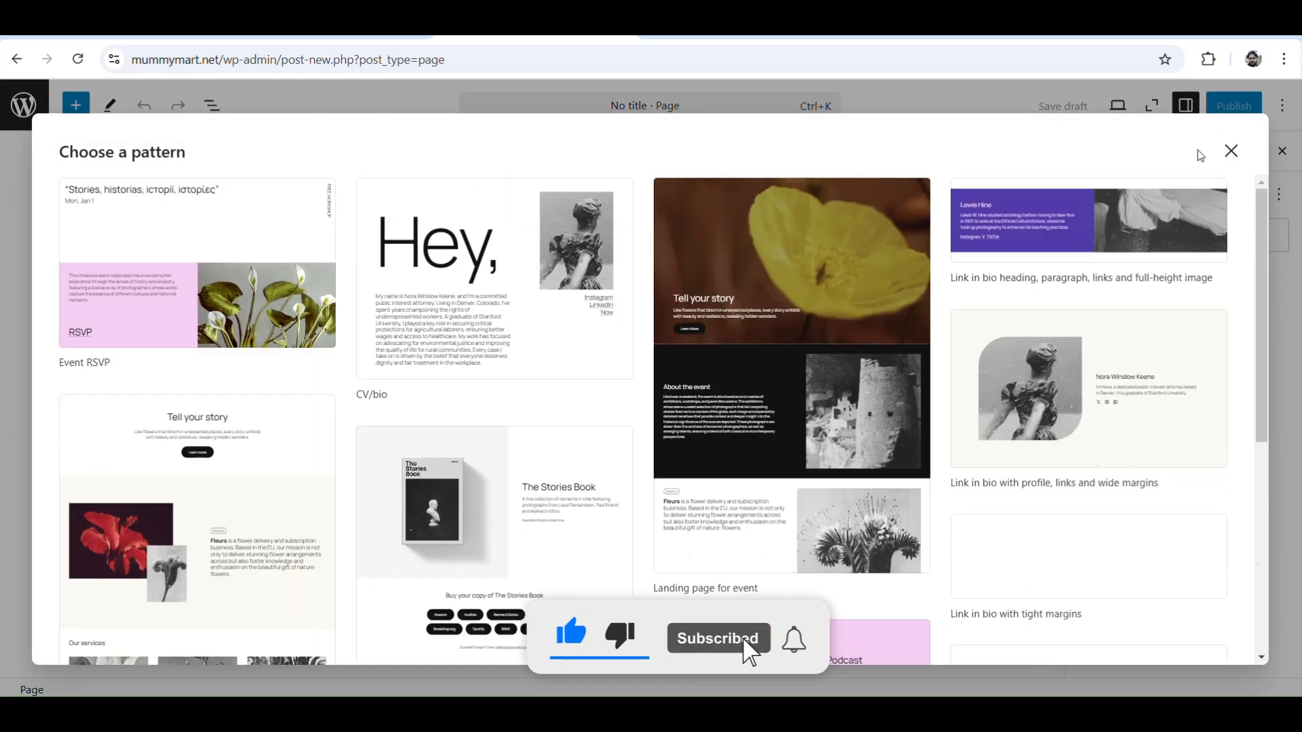
{"action": "left_click", "coordinate": [1231, 151]}
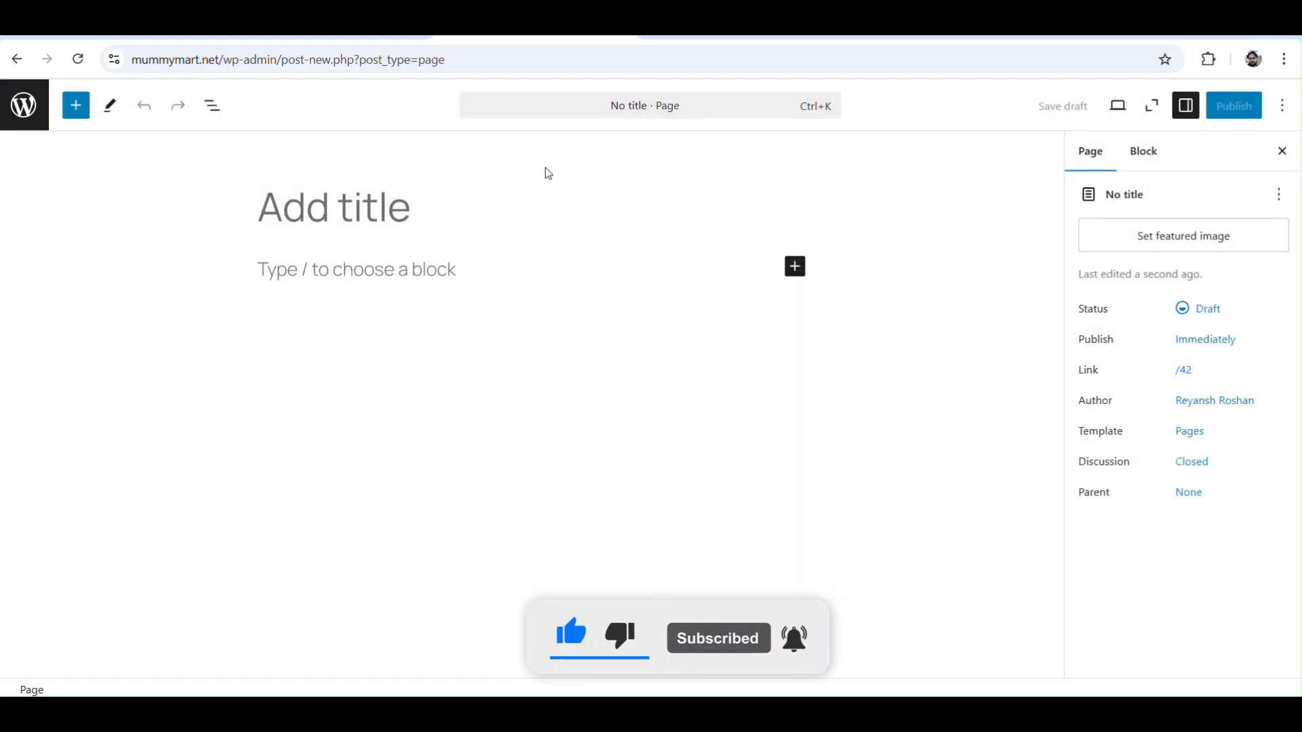
{"action": "left_click", "coordinate": [376, 214]}
{"action": "type", "text": "Deals"}
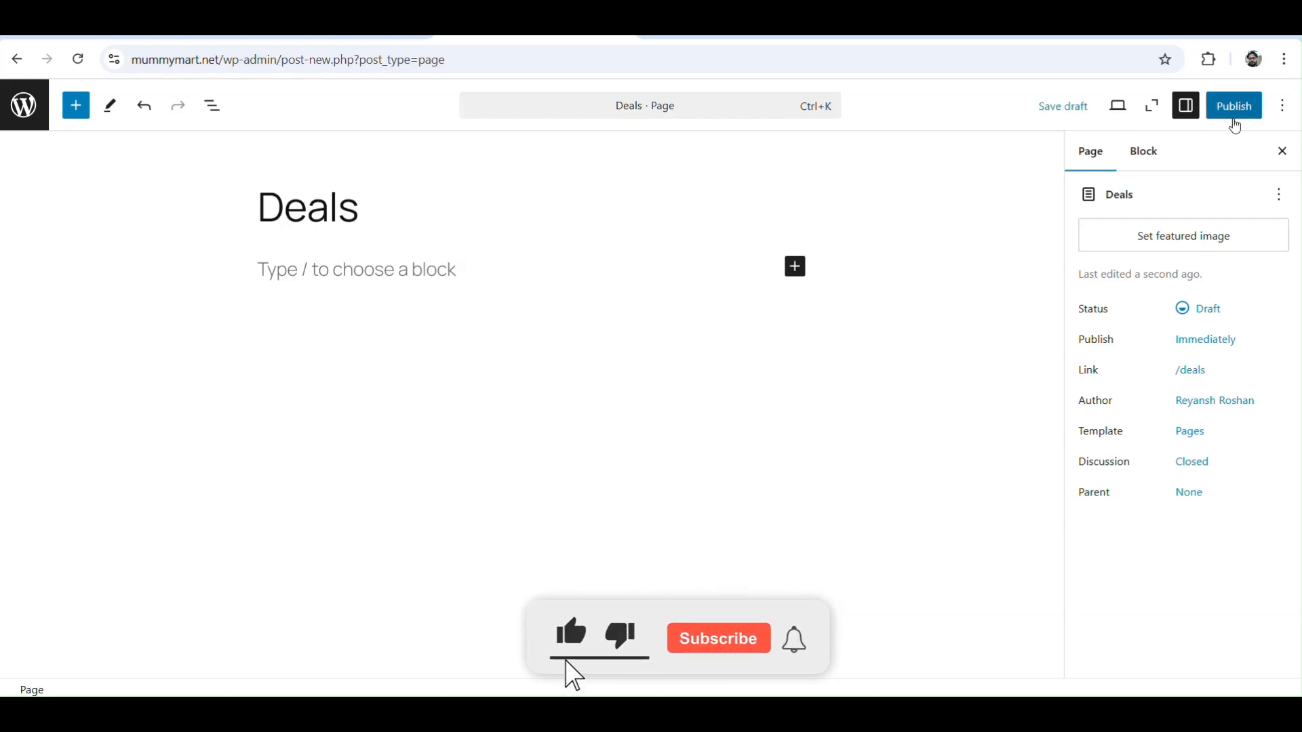
{"action": "left_click", "coordinate": [1238, 110]}
{"action": "left_click", "coordinate": [1239, 107]}
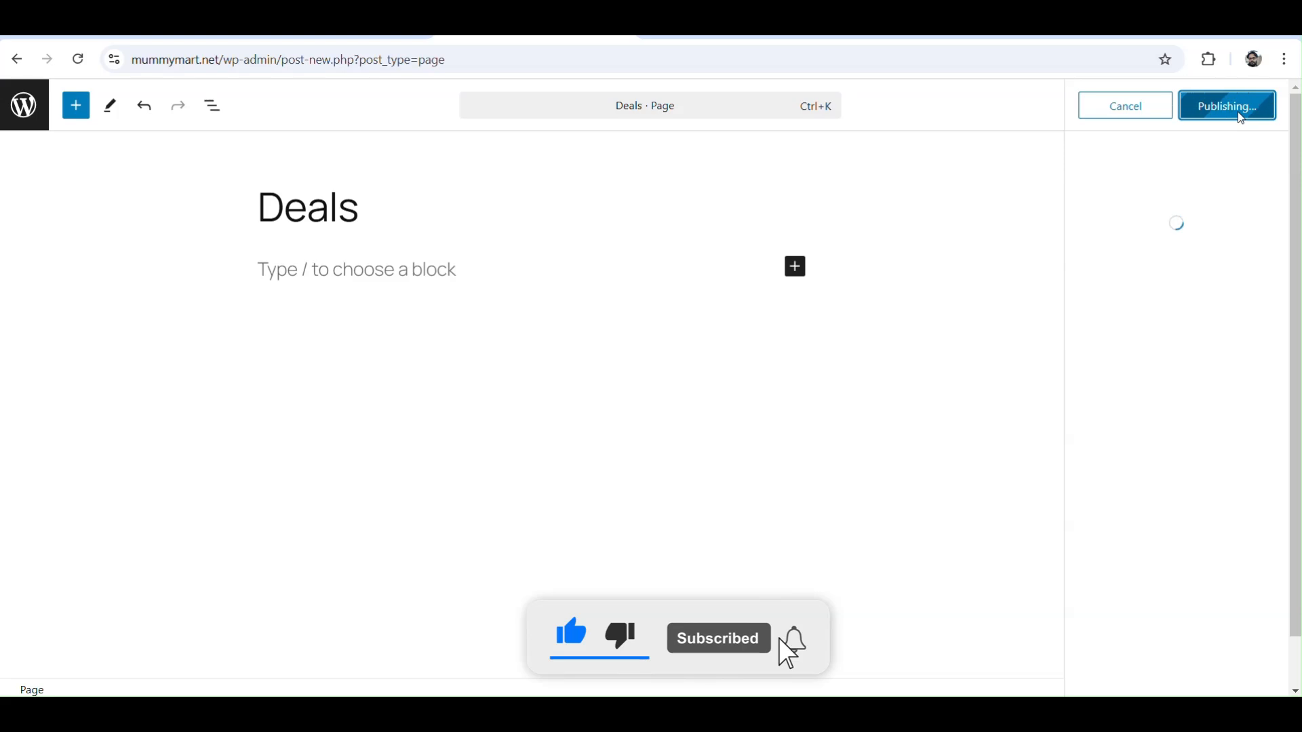
In the site's Reading settings, make the homepage display a static page and choose Home as the homepage.
{"action": "left_click", "coordinate": [25, 61]}
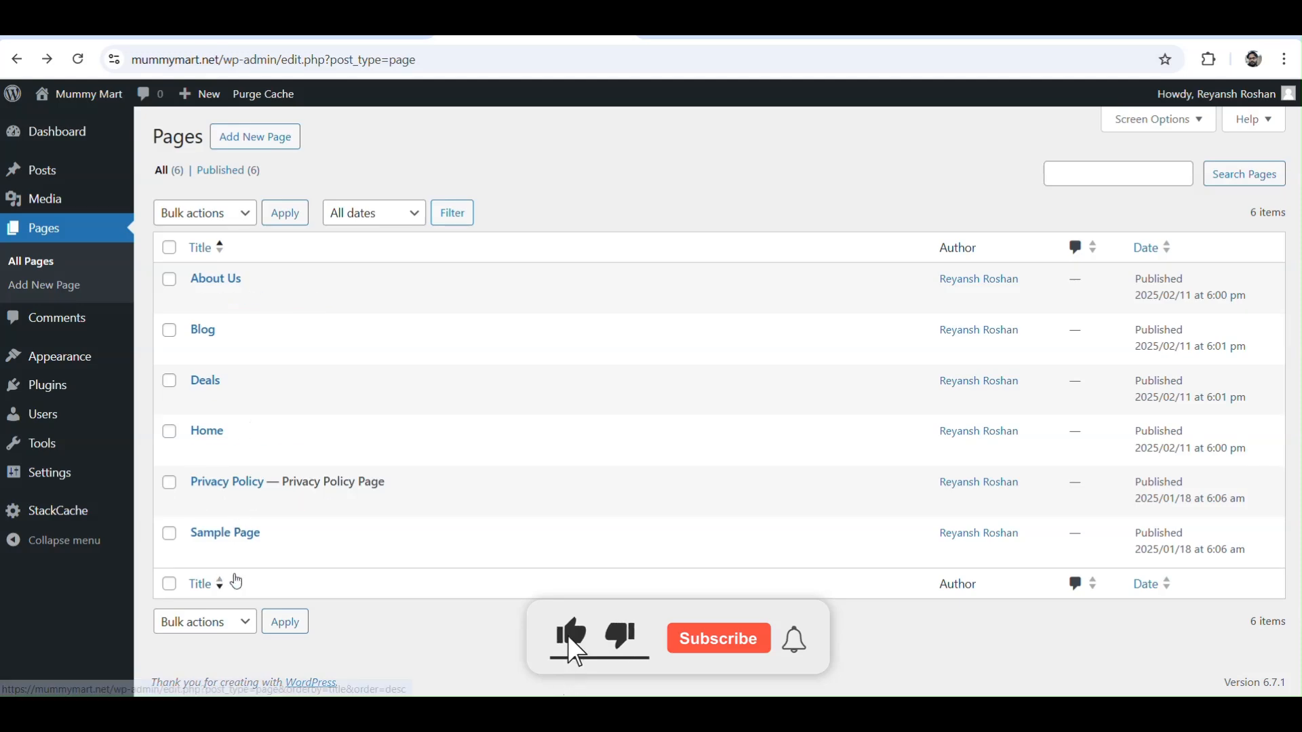
{"action": "left_click", "coordinate": [56, 480]}
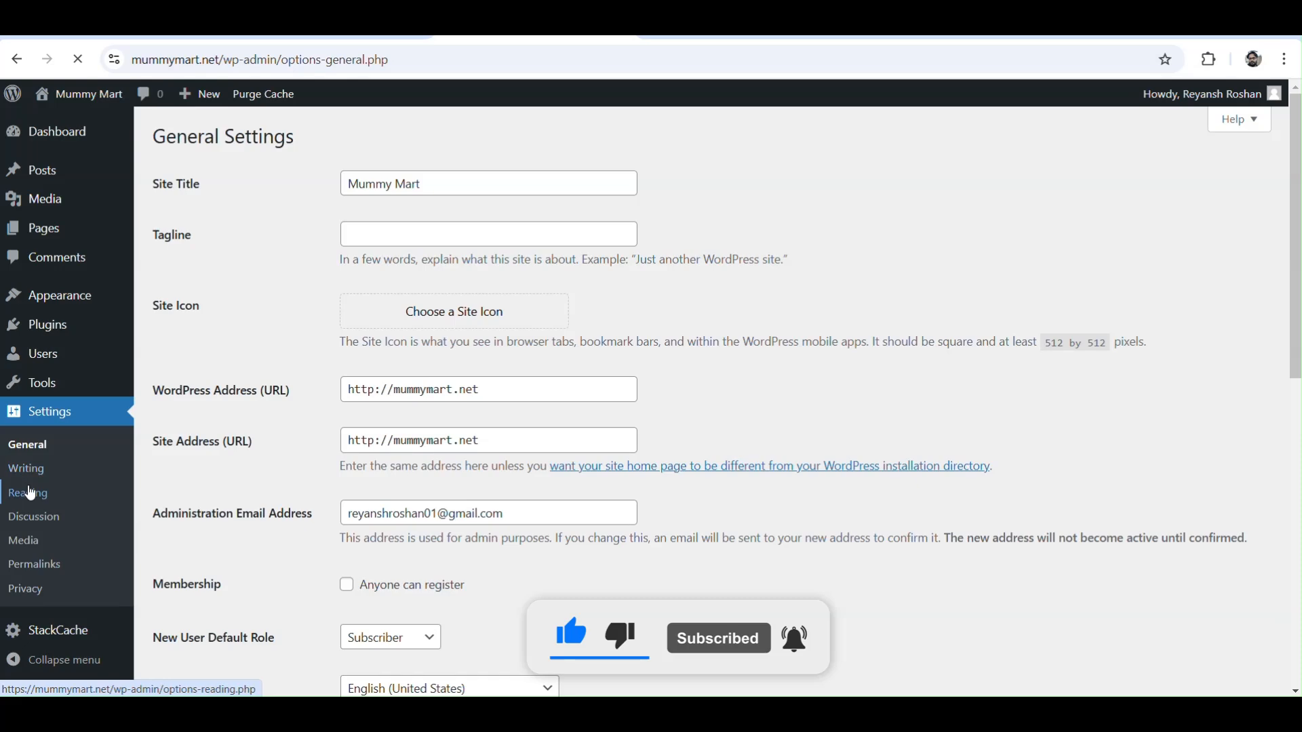
{"action": "left_click", "coordinate": [30, 493]}
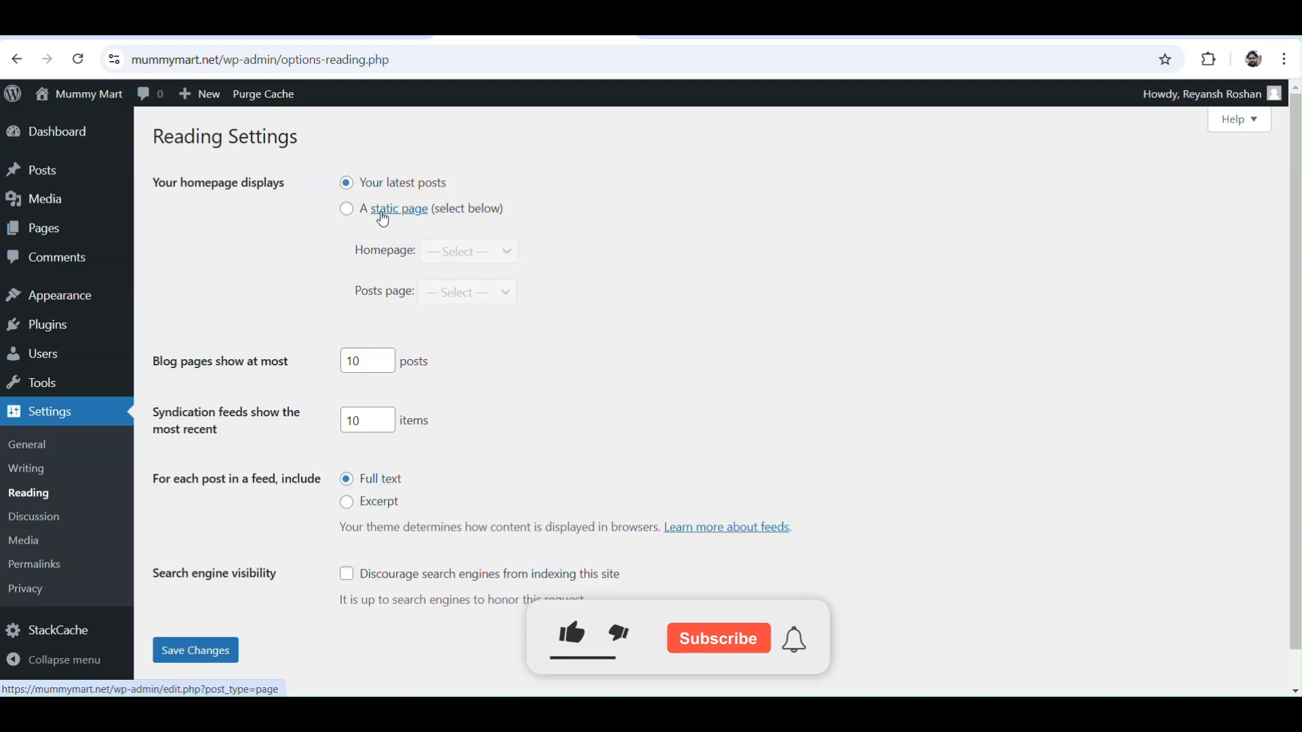
{"action": "left_click", "coordinate": [351, 213]}
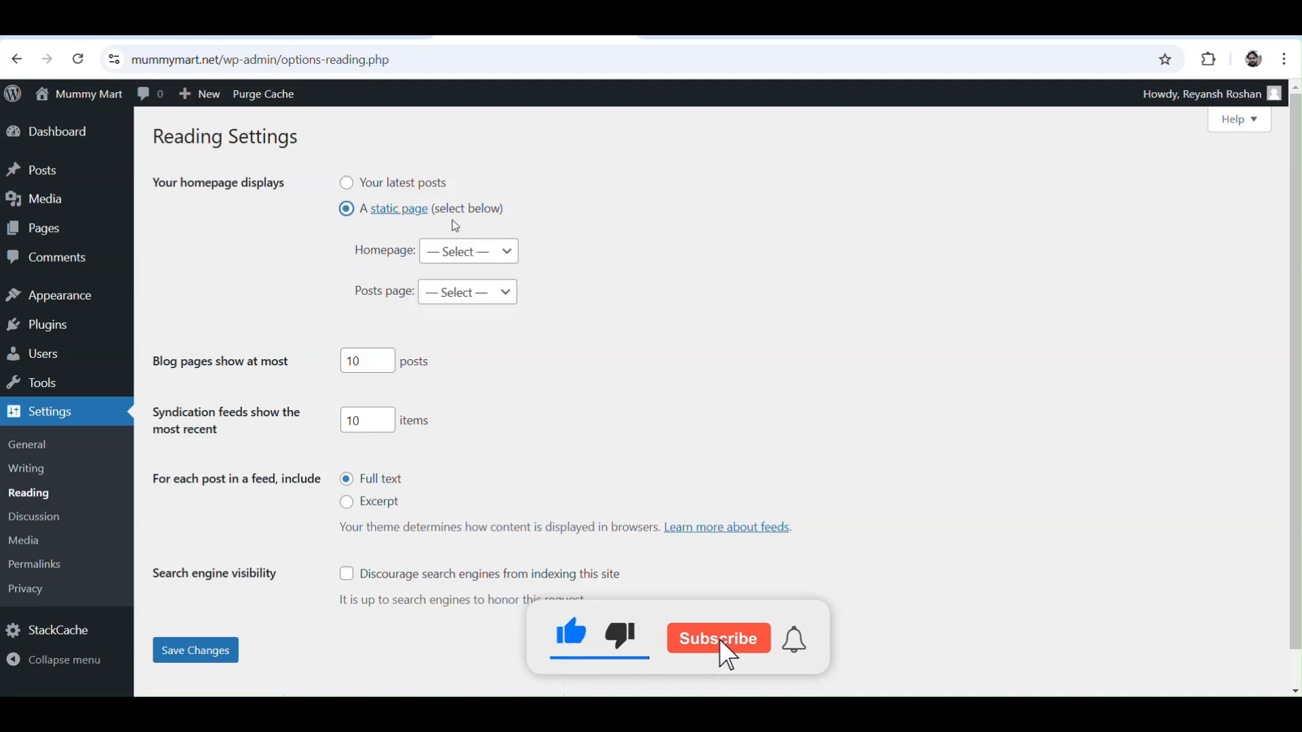
{"action": "left_click", "coordinate": [515, 258]}
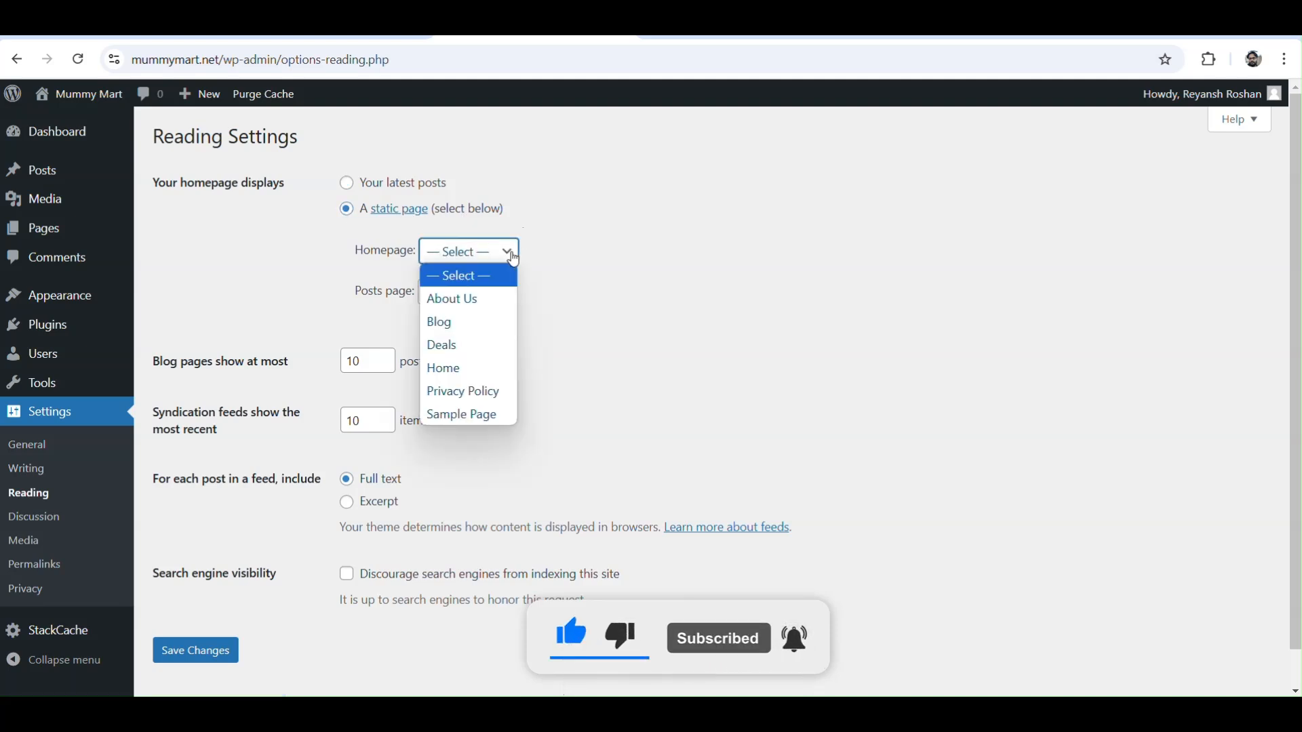
{"action": "left_click", "coordinate": [468, 366]}
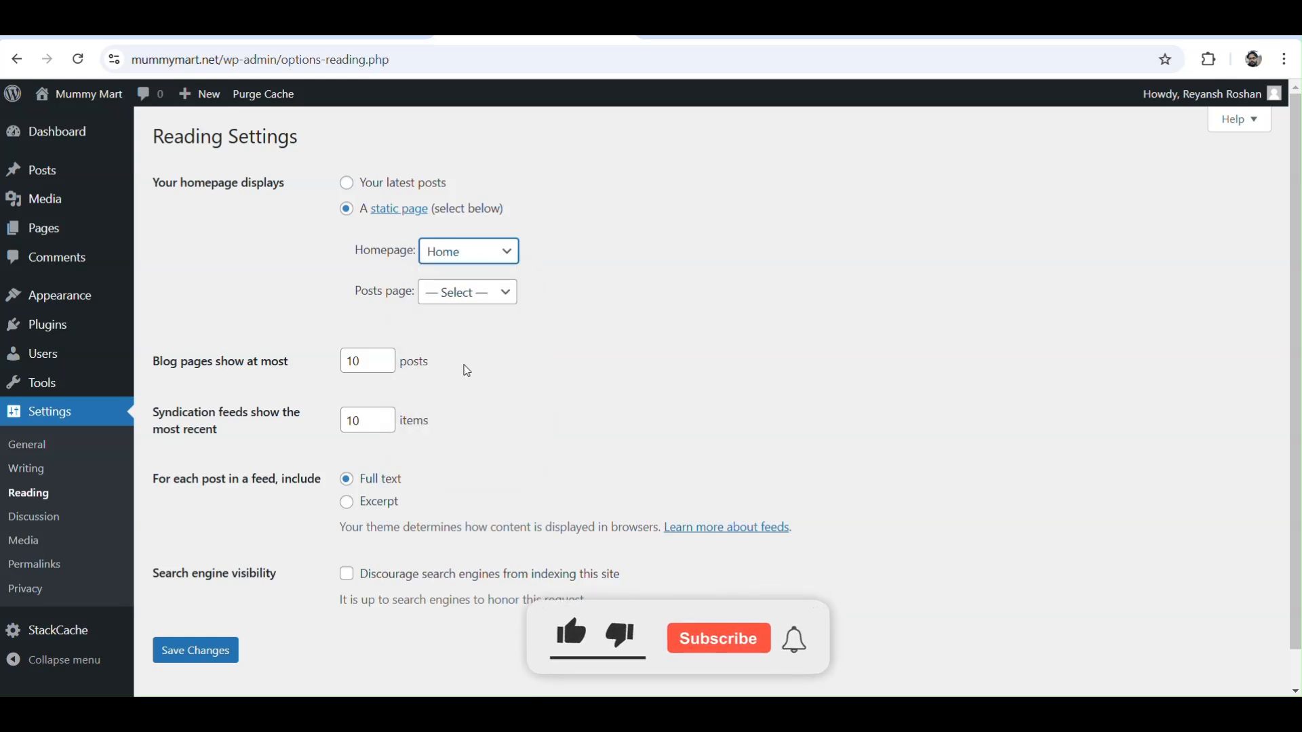
{"action": "left_click", "coordinate": [508, 295]}
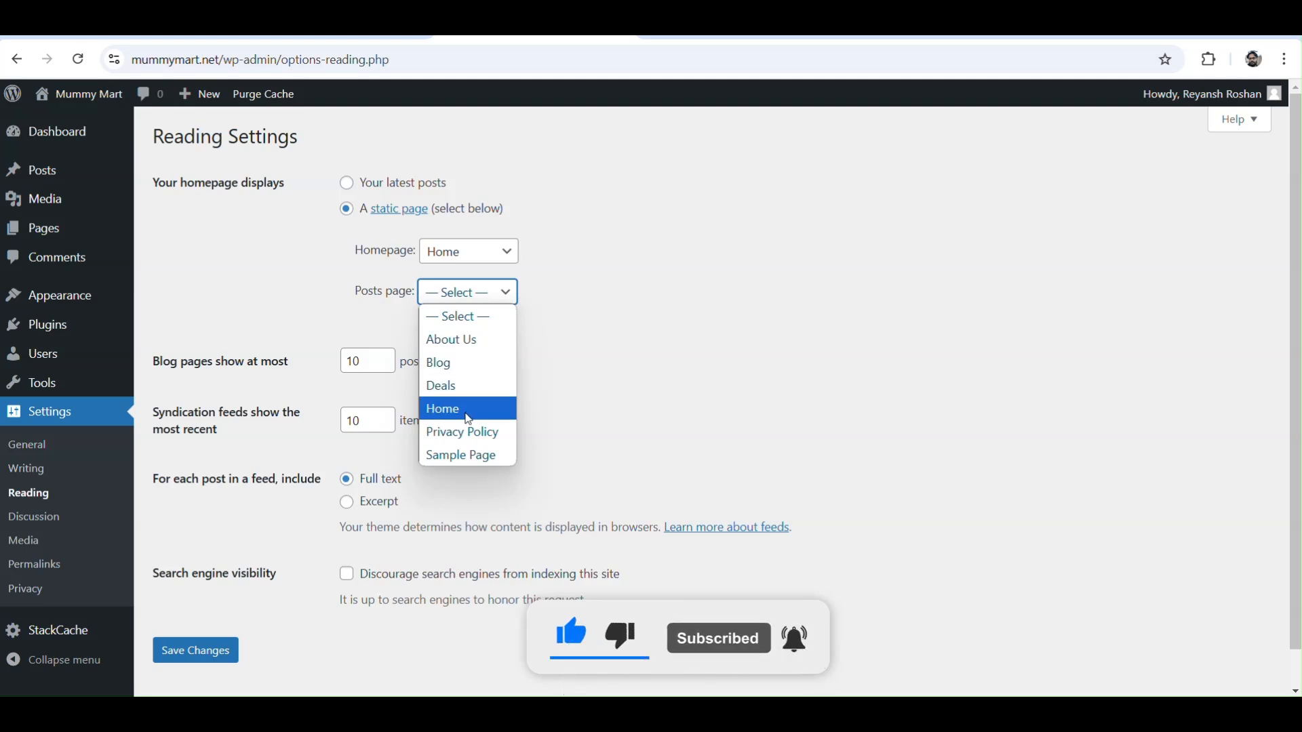
{"action": "left_click", "coordinate": [458, 363]}
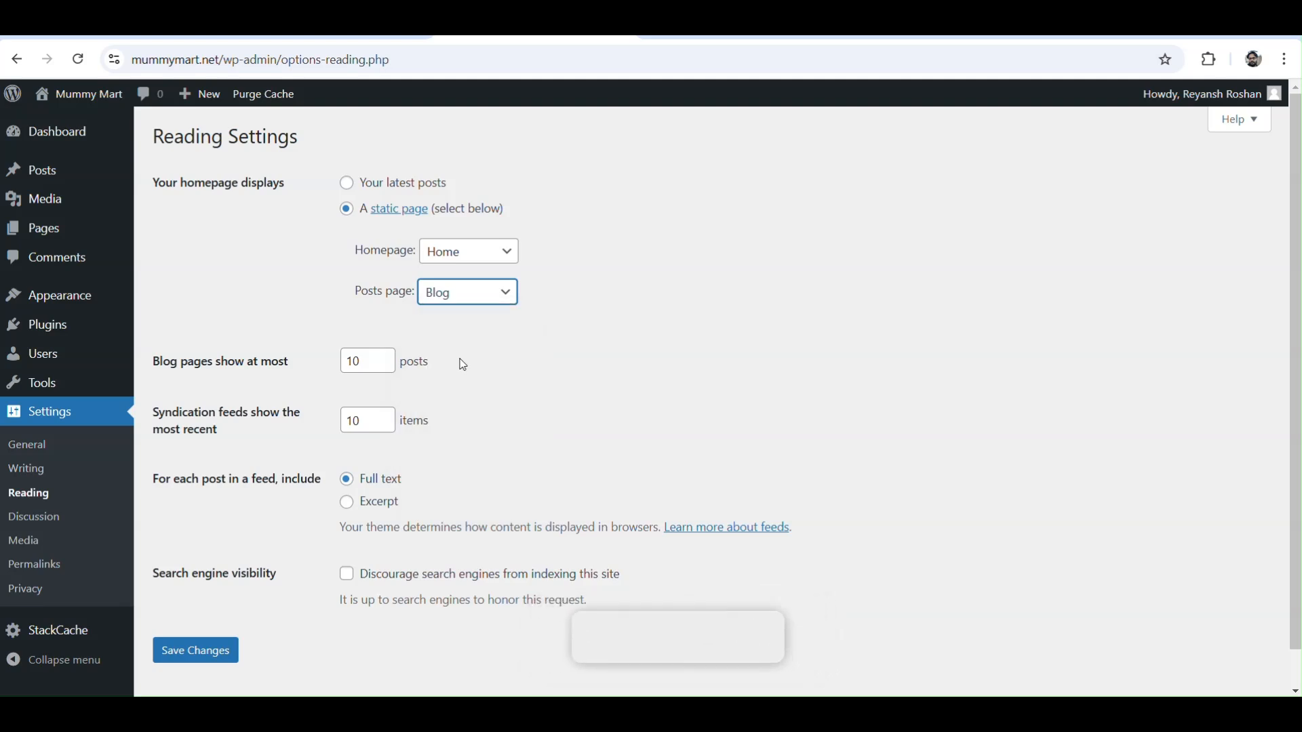
{"action": "left_click", "coordinate": [507, 297]}
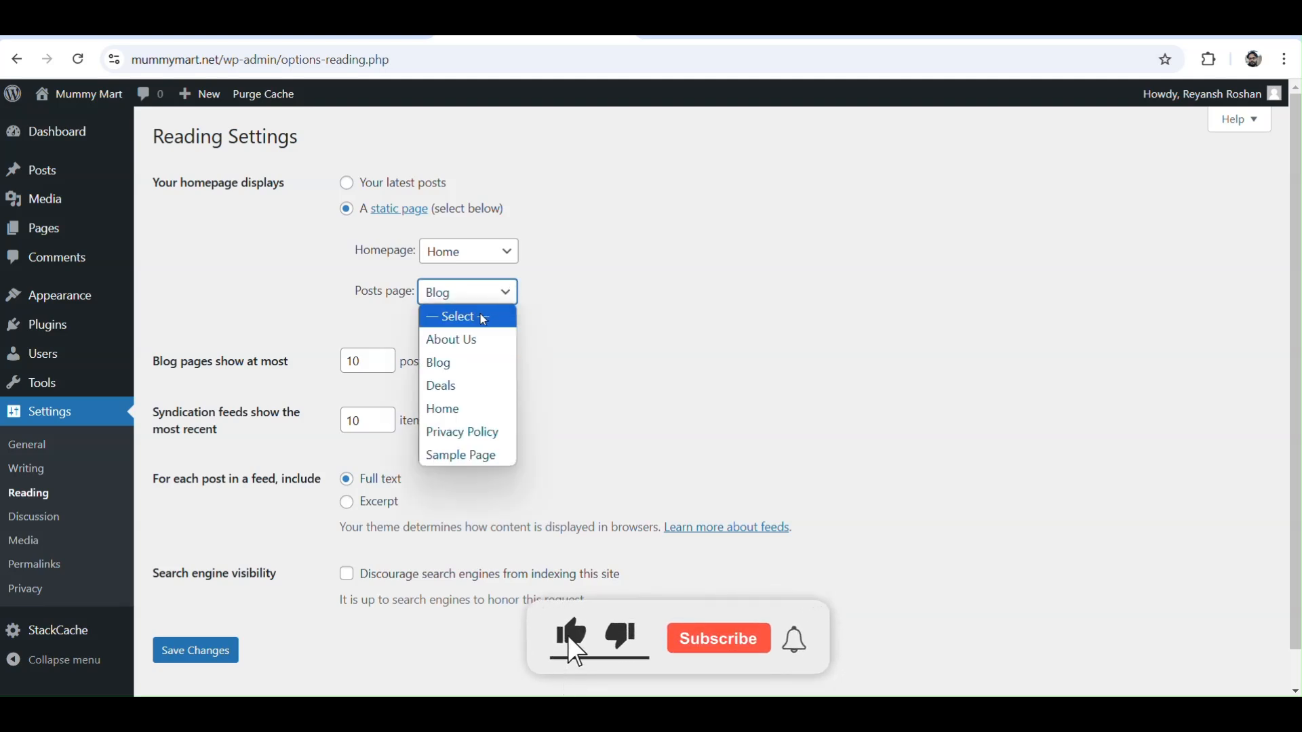
{"action": "left_click", "coordinate": [484, 318]}
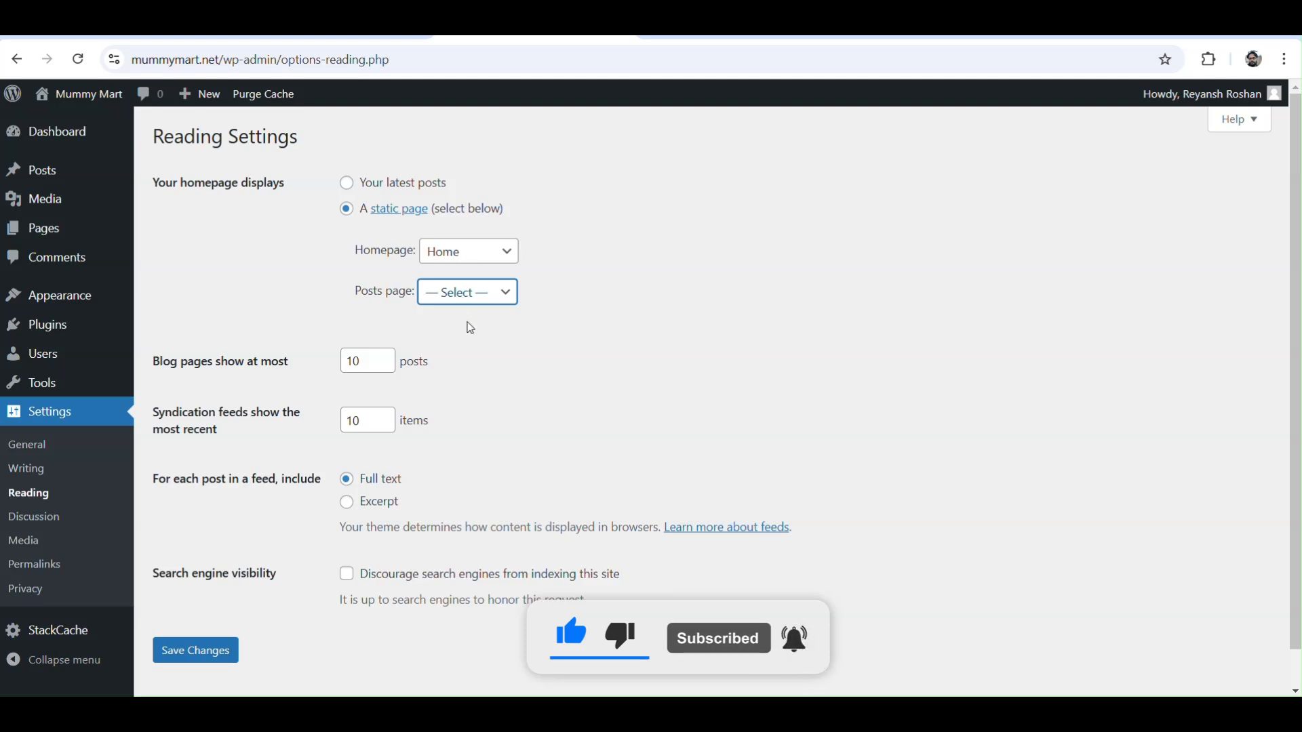
Save the Reading settings with Home as the static homepage and no posts page selected.
{"action": "left_click", "coordinate": [199, 659]}
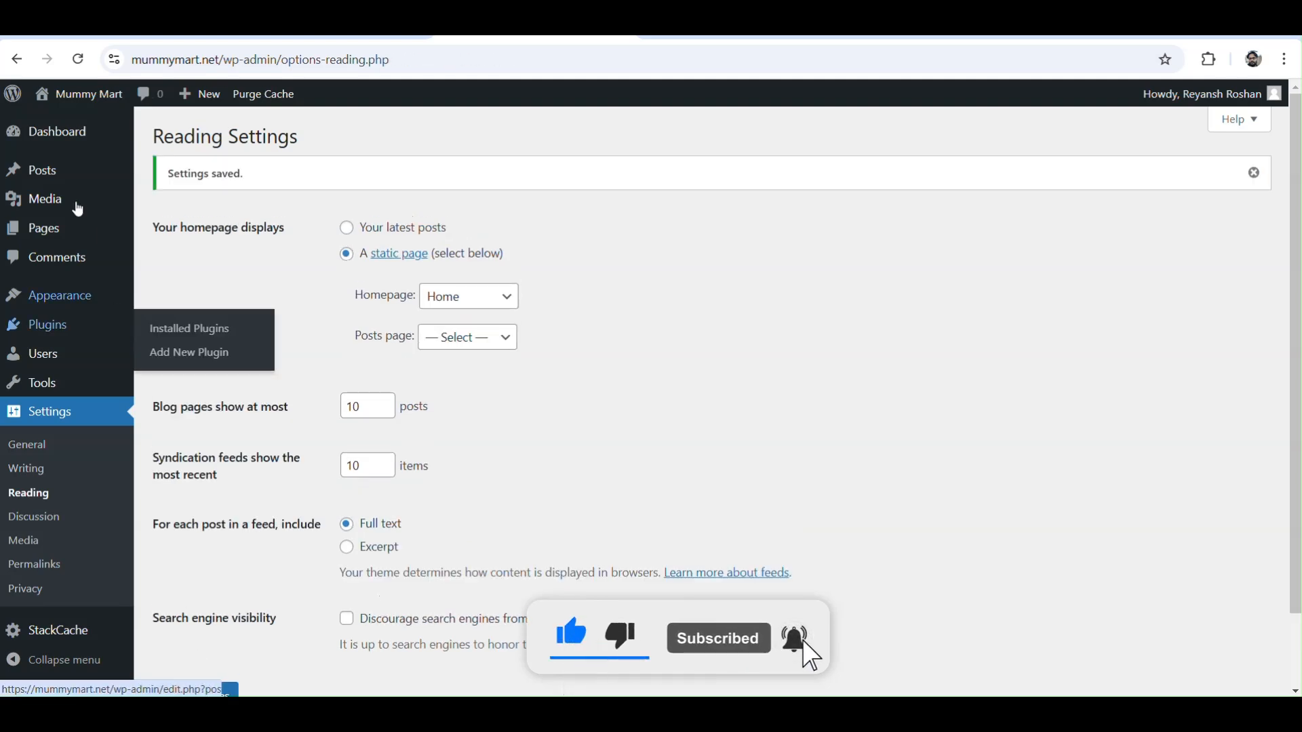
Add a new post category named "Deals" with the slug "deals".
{"action": "mouse_move", "coordinate": [55, 230]}
{"action": "mouse_move", "coordinate": [45, 178]}
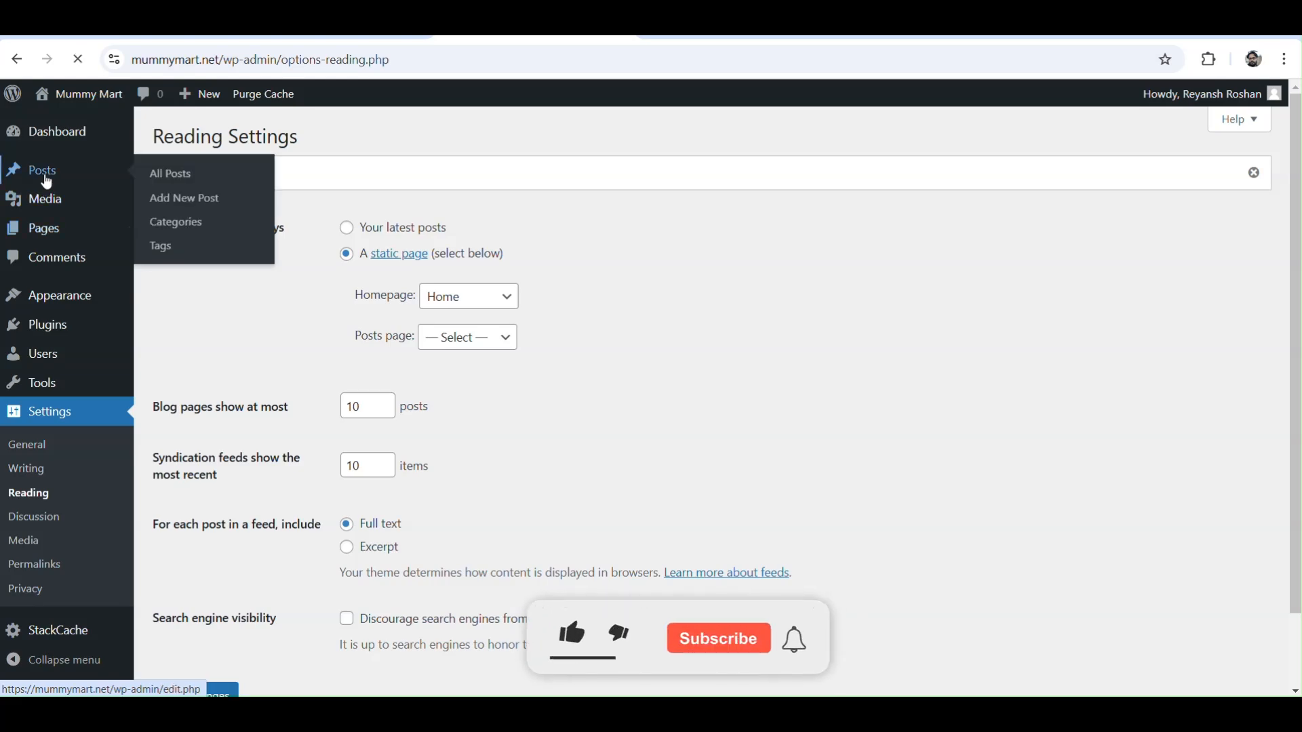
{"action": "left_click", "coordinate": [46, 178]}
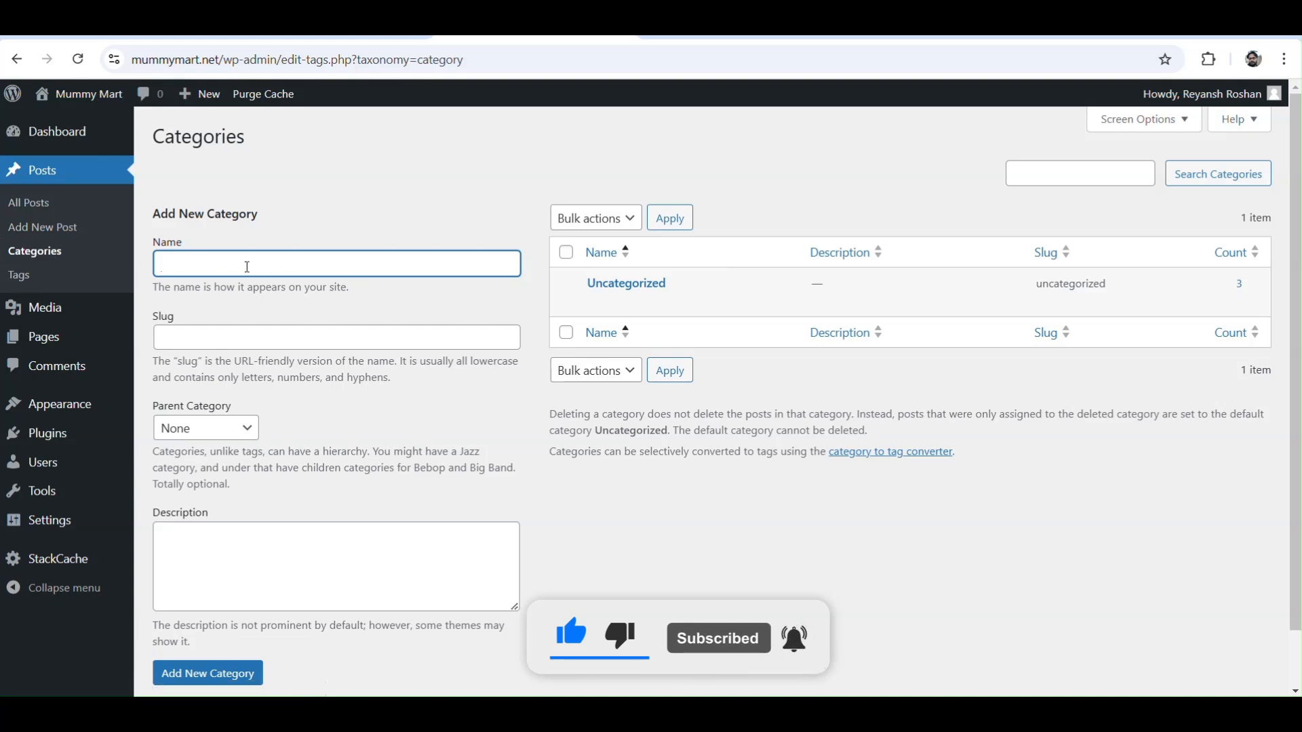
{"action": "type", "text": "Deals"}
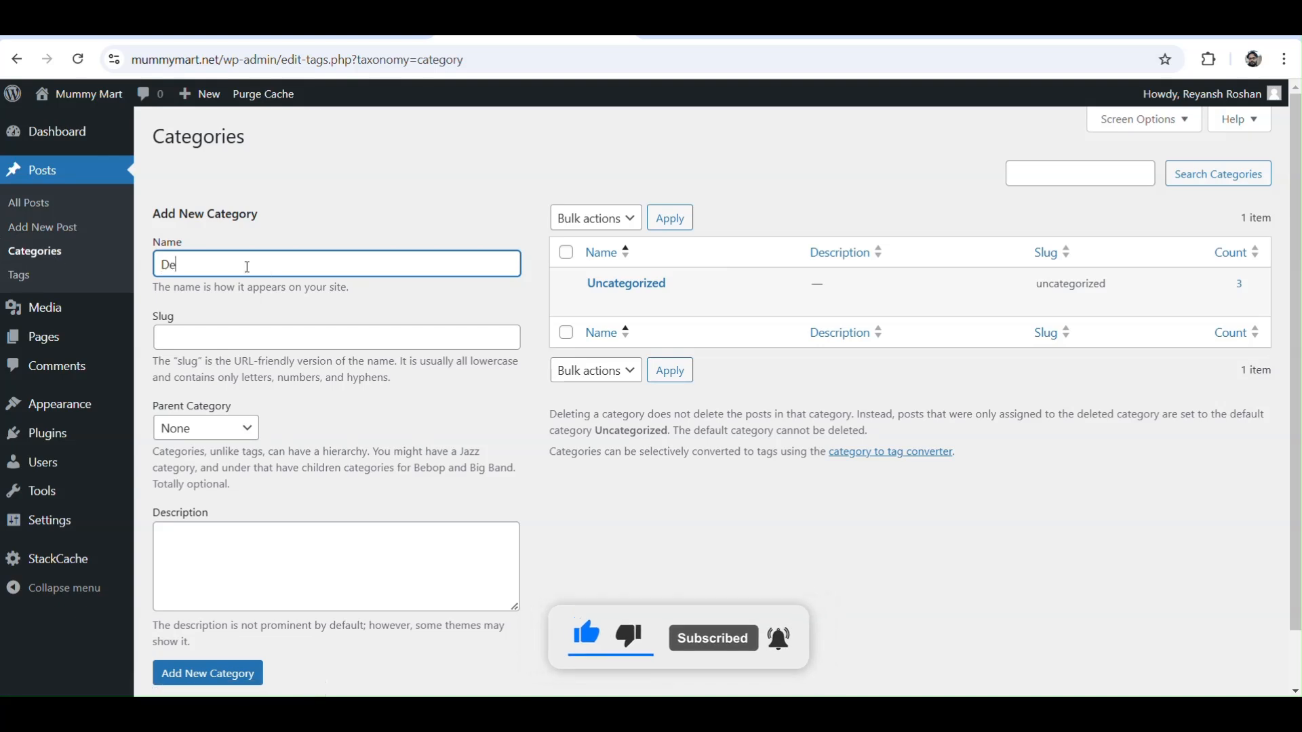
{"action": "left_click", "coordinate": [244, 337]}
{"action": "type", "text": "deals"}
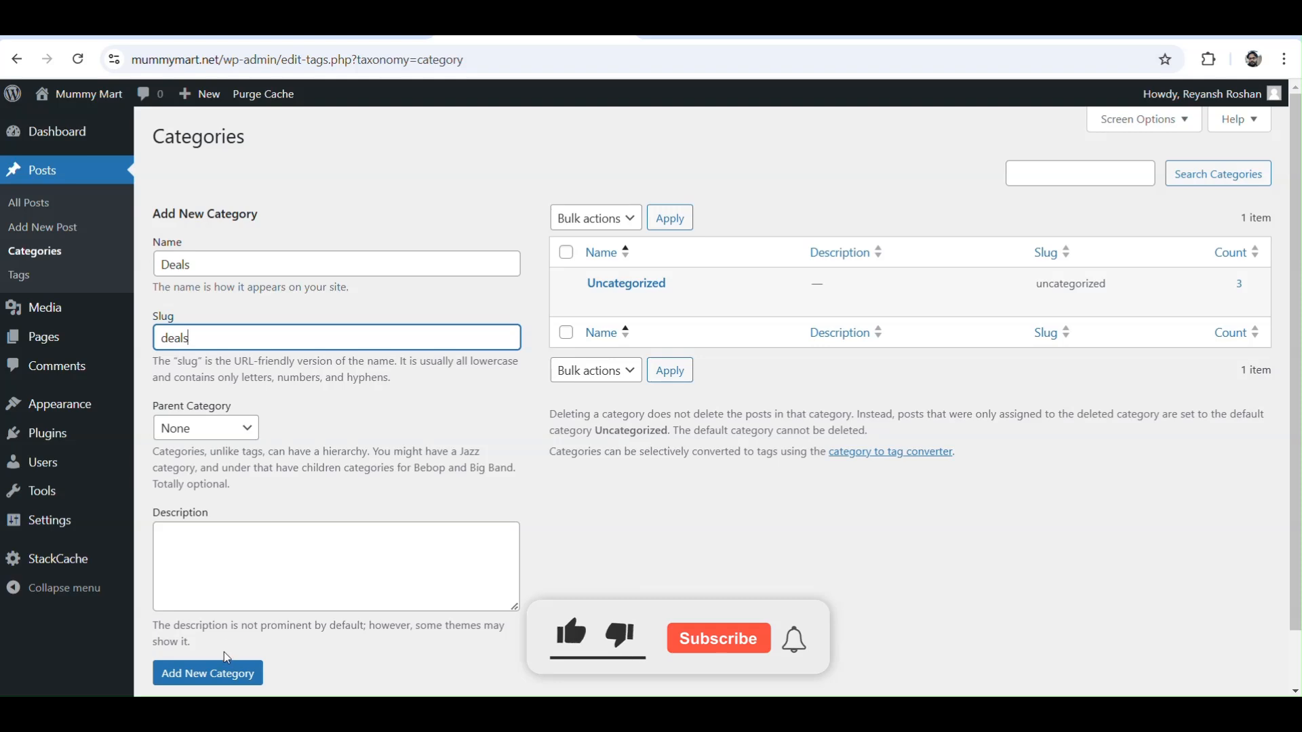
{"action": "left_click", "coordinate": [238, 680]}
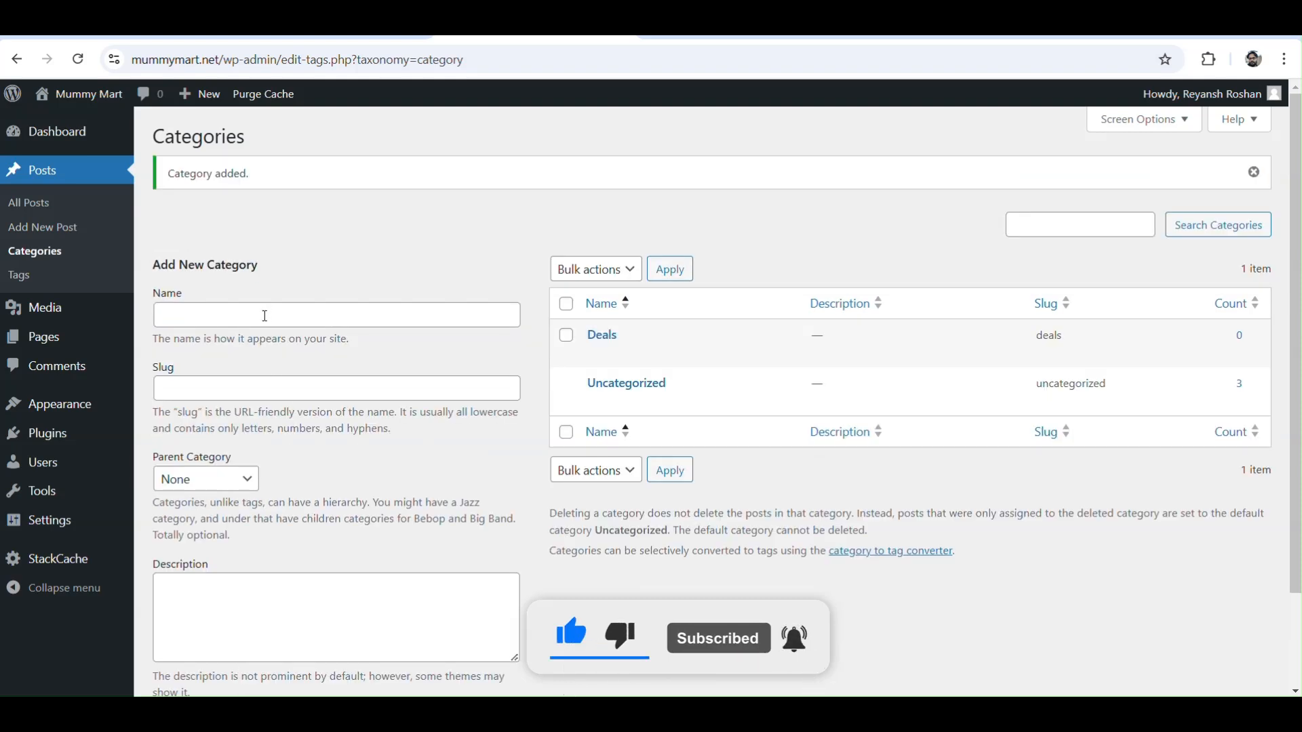
Add a new post category named "Discounts" with the slug "discounts".
{"action": "left_click", "coordinate": [265, 316]}
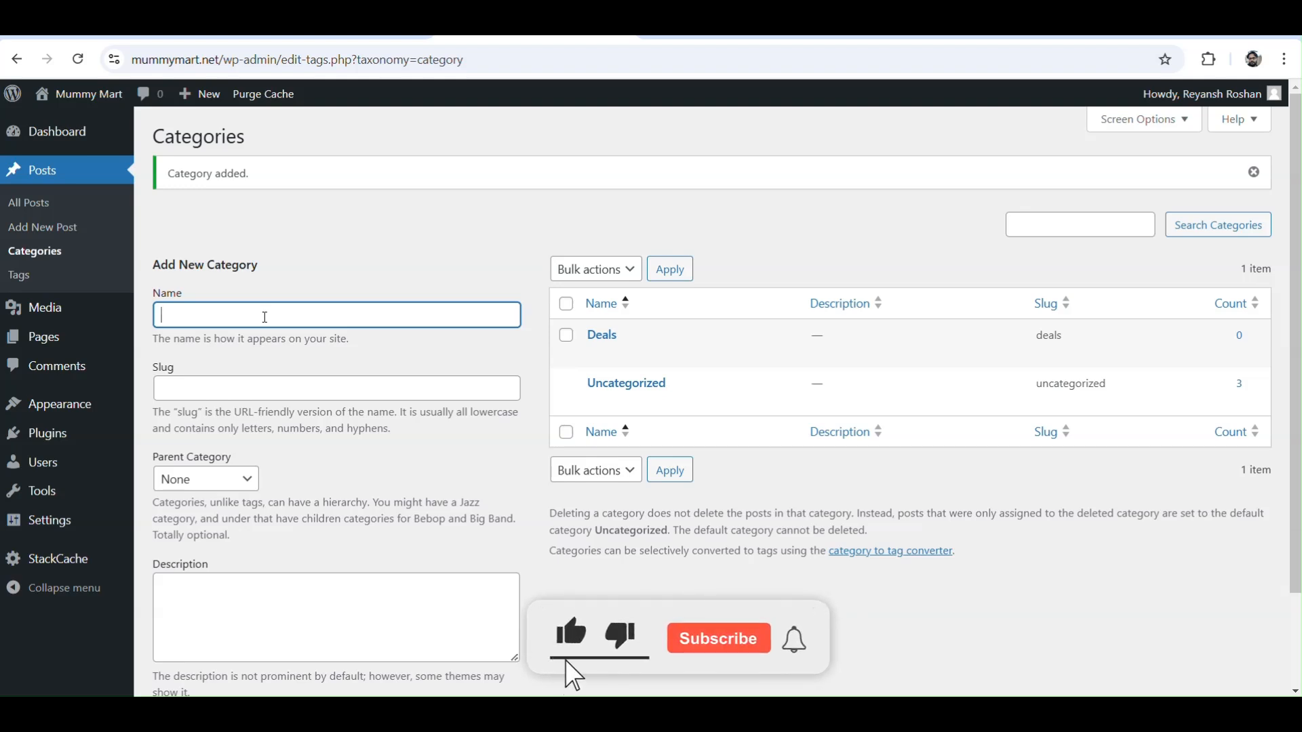
{"action": "type", "text": "Discounts"}
{"action": "left_click", "coordinate": [264, 390]}
{"action": "type", "text": "discounts"}
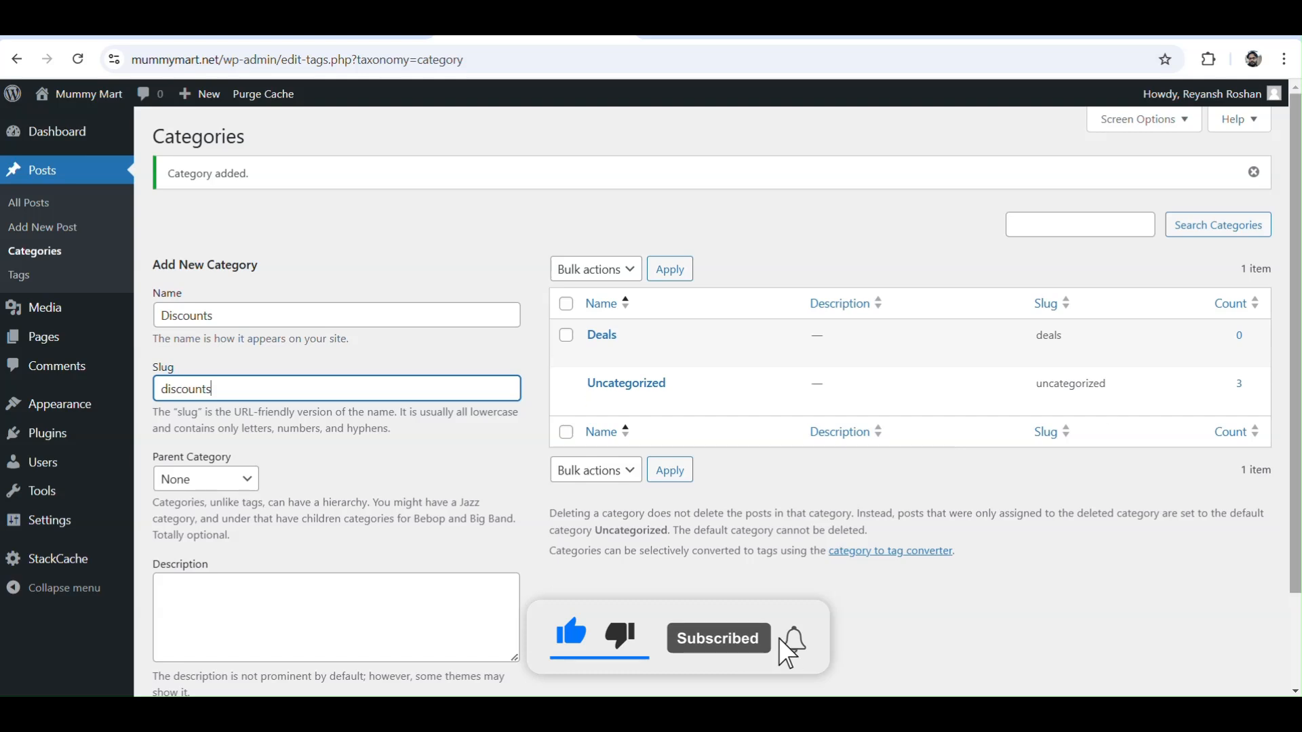
{"action": "scroll", "coordinate": [249, 628], "scroll_direction": "down", "scroll_amount": 2}
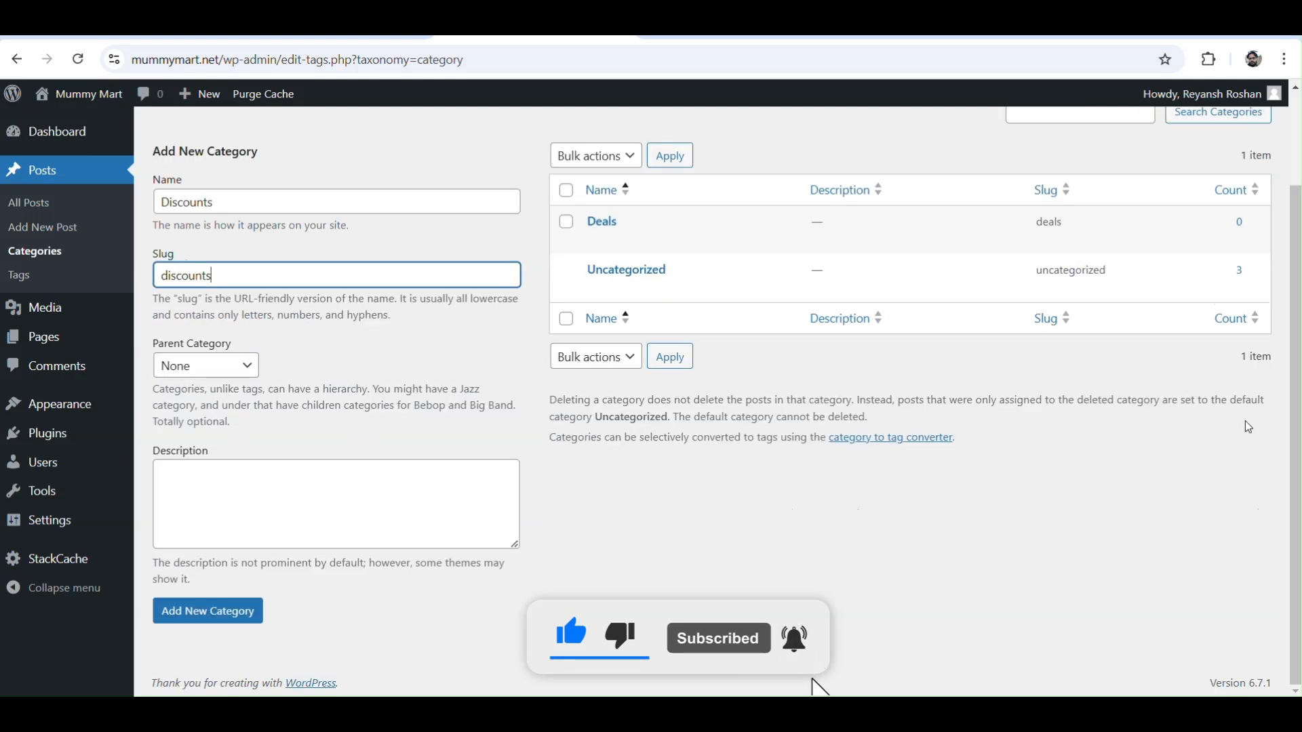
{"action": "left_click", "coordinate": [212, 618]}
Add another post category named "Offer" with the slug "offer".
{"action": "left_click", "coordinate": [281, 201]}
{"action": "type", "text": "Offer"}
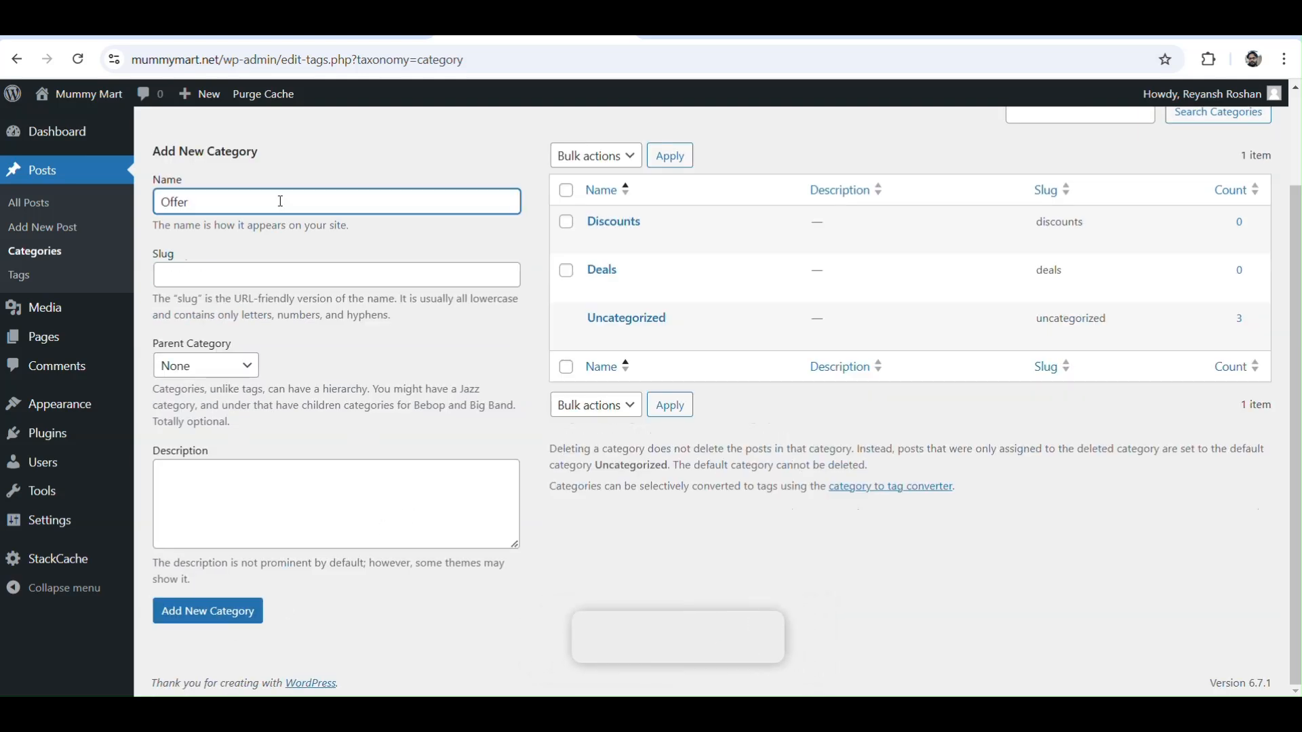
{"action": "left_click", "coordinate": [257, 280]}
{"action": "type", "text": "offer"}
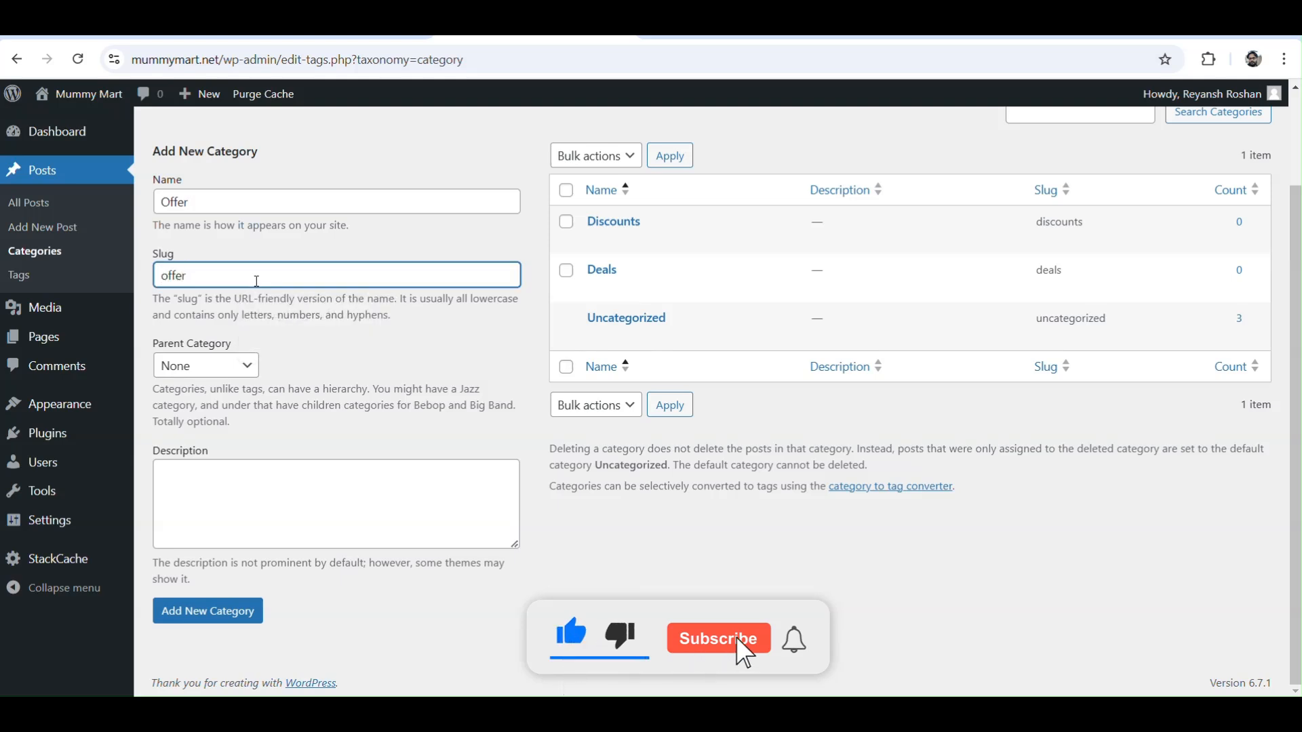
{"action": "left_click", "coordinate": [196, 617]}
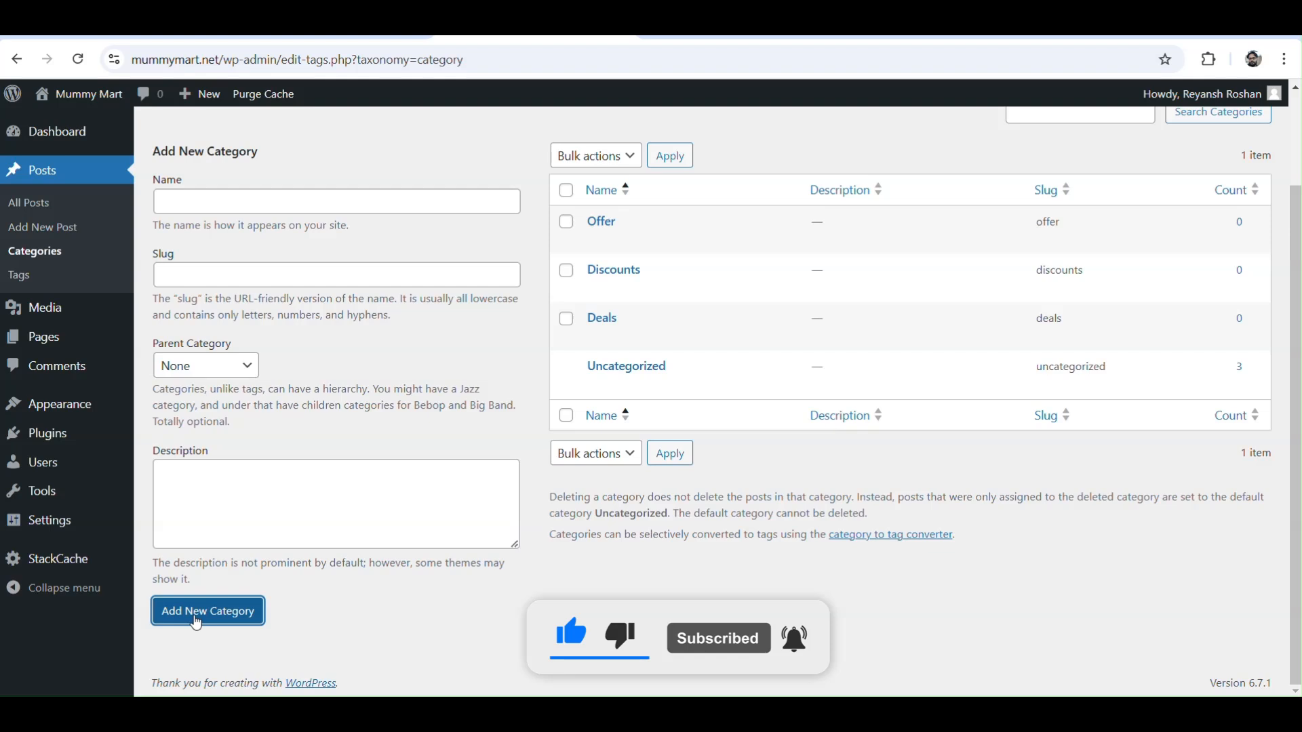
Edit the Uncategorized category, set both its name and slug to "Mummy Mart", update it and return to the category list.
{"action": "mouse_move", "coordinate": [683, 377]}
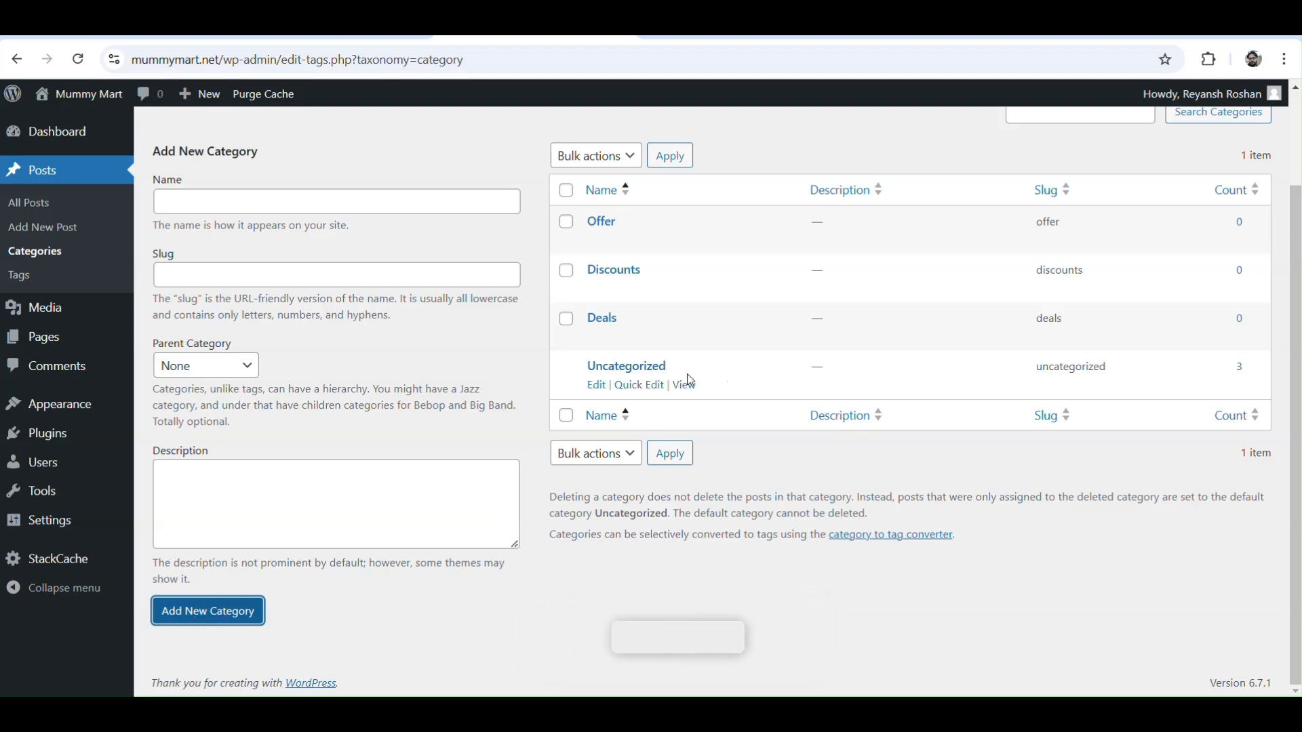
{"action": "left_click", "coordinate": [597, 386]}
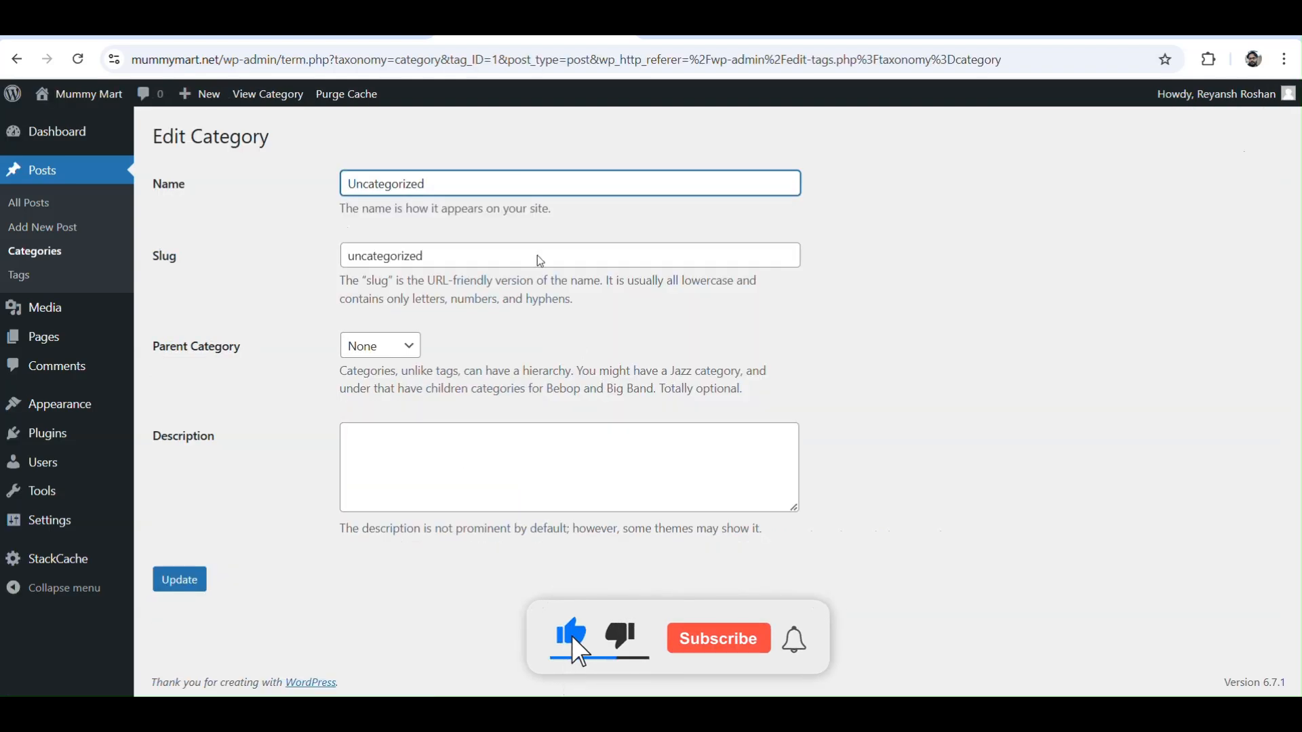
{"action": "left_click_drag", "start_coordinate": [423, 181], "coordinate": [332, 188]}
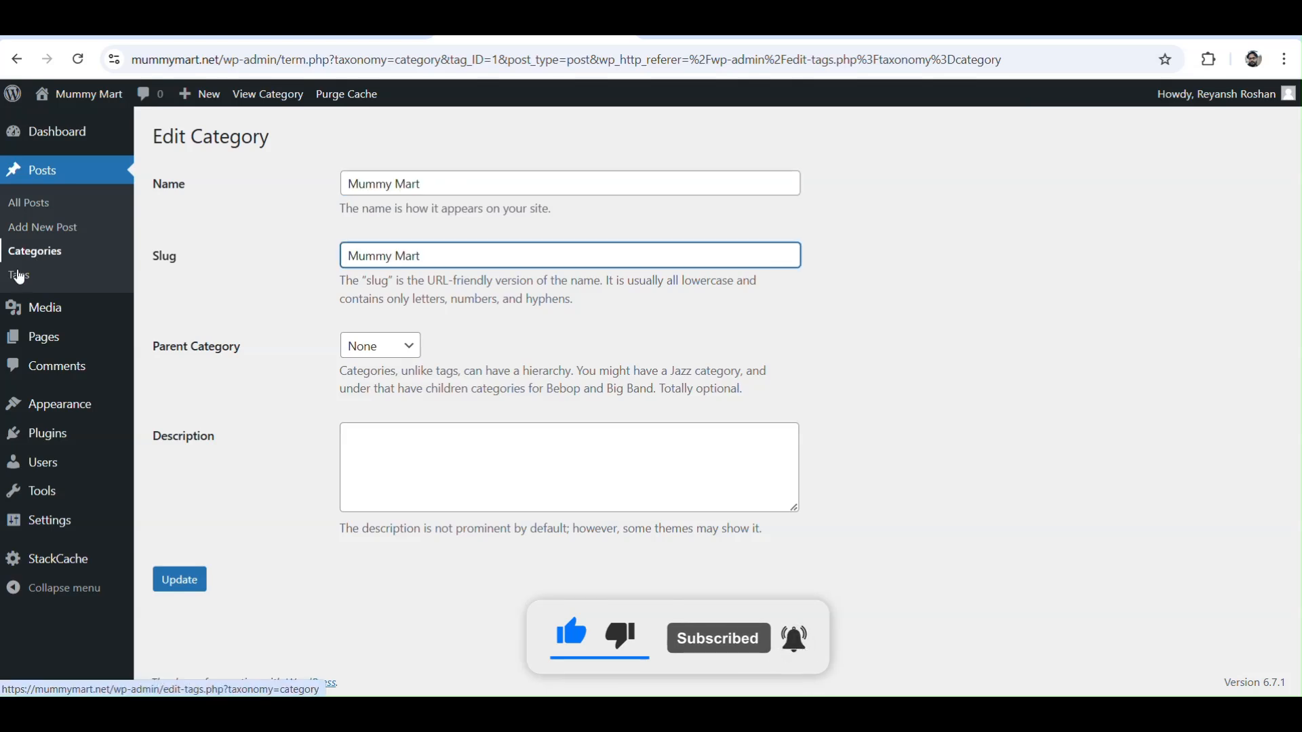
{"action": "left_click", "coordinate": [182, 579]}
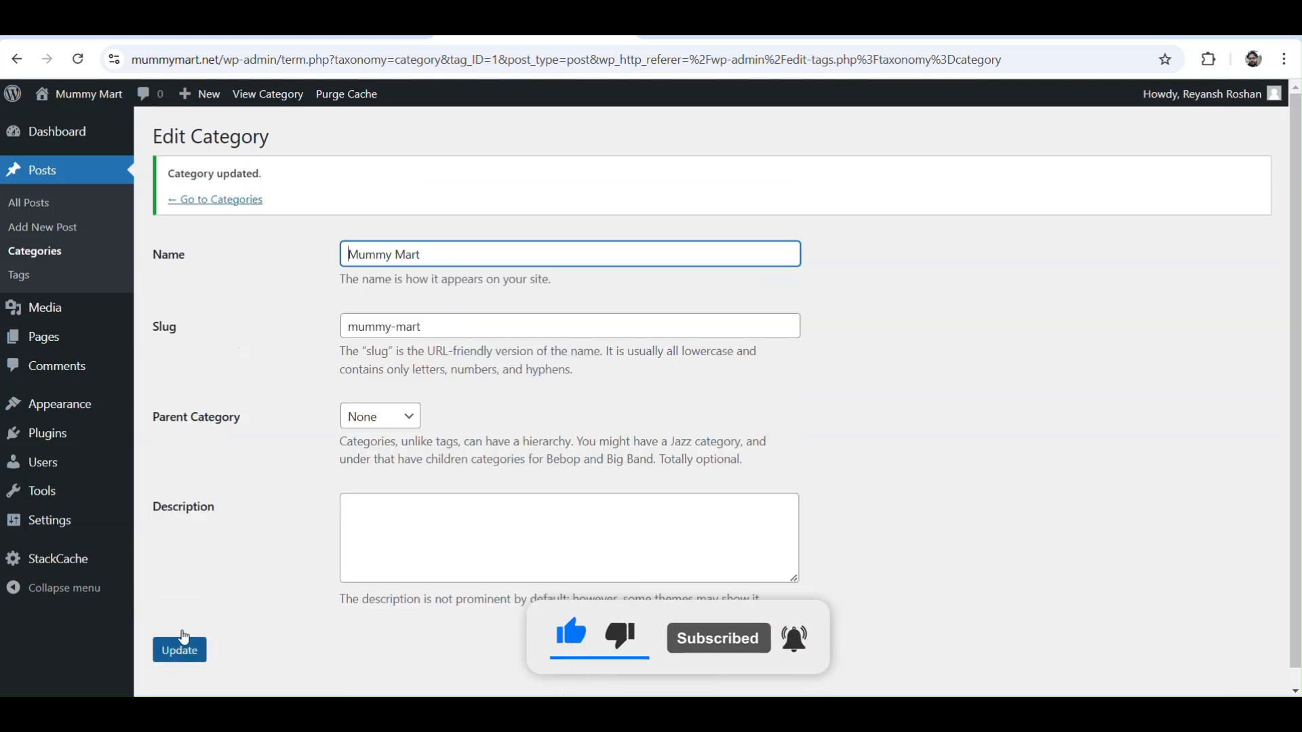
{"action": "left_click", "coordinate": [227, 201]}
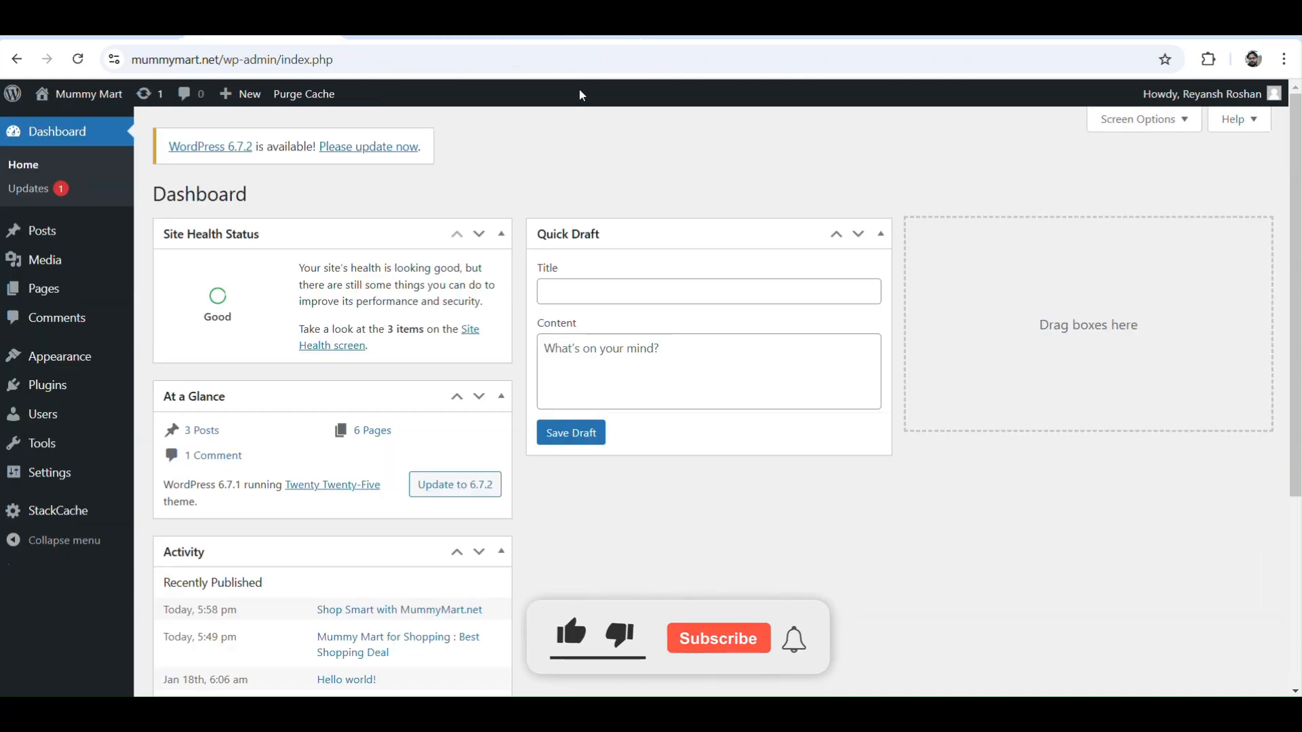
Review the posts list, reload the live Deals category page and go to the site's homepage.
{"action": "mouse_move", "coordinate": [41, 237]}
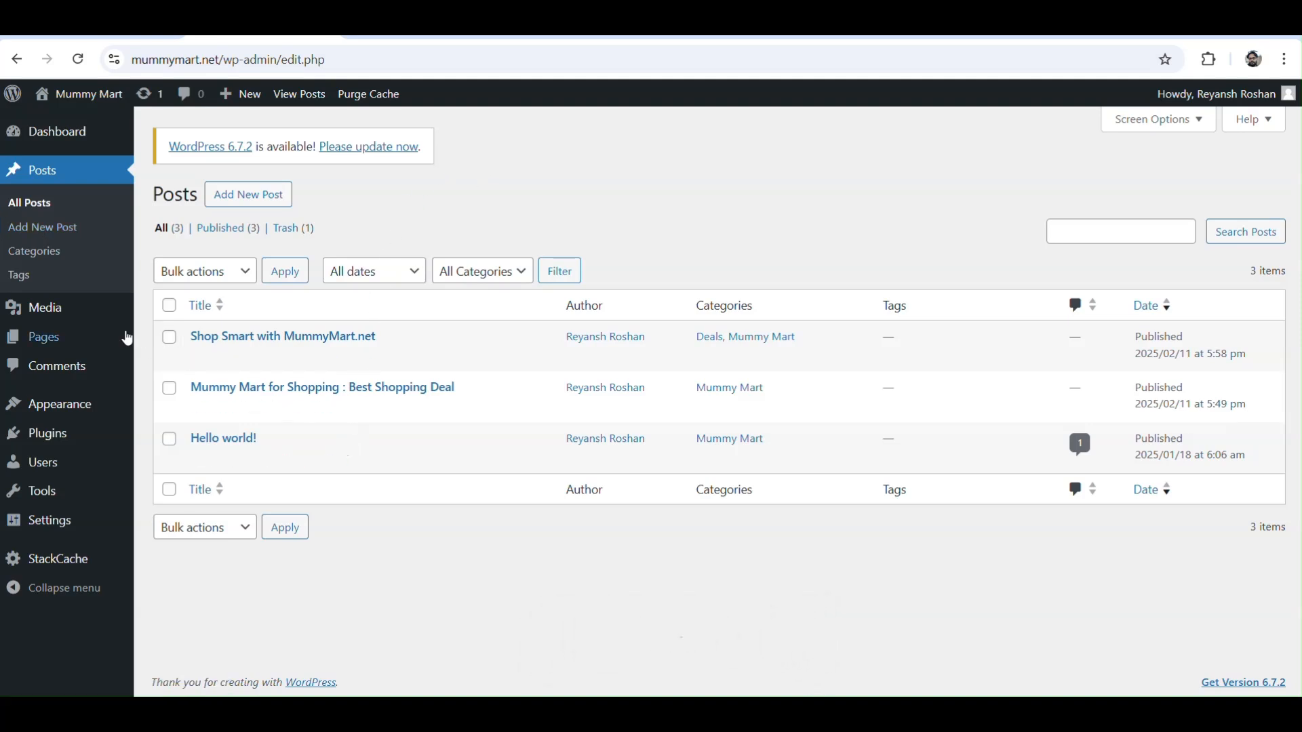
{"action": "mouse_move", "coordinate": [72, 343]}
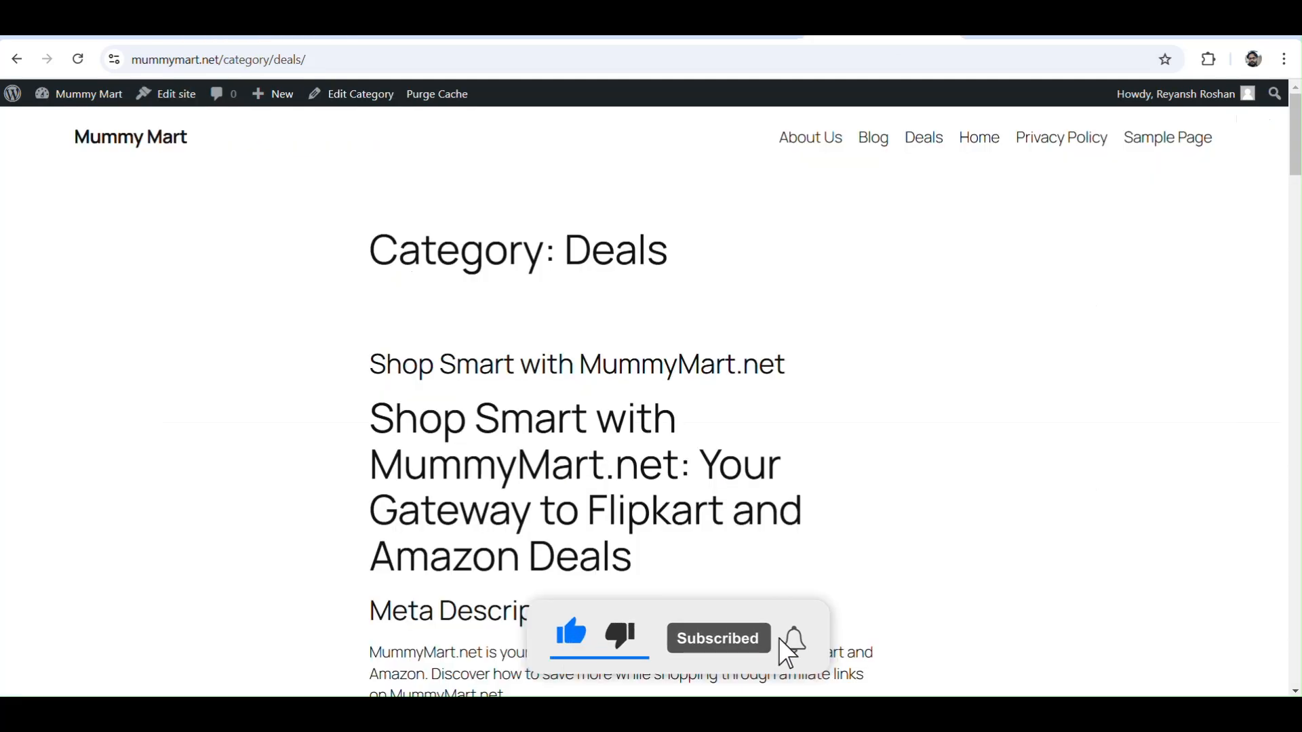
{"action": "left_click", "coordinate": [79, 58]}
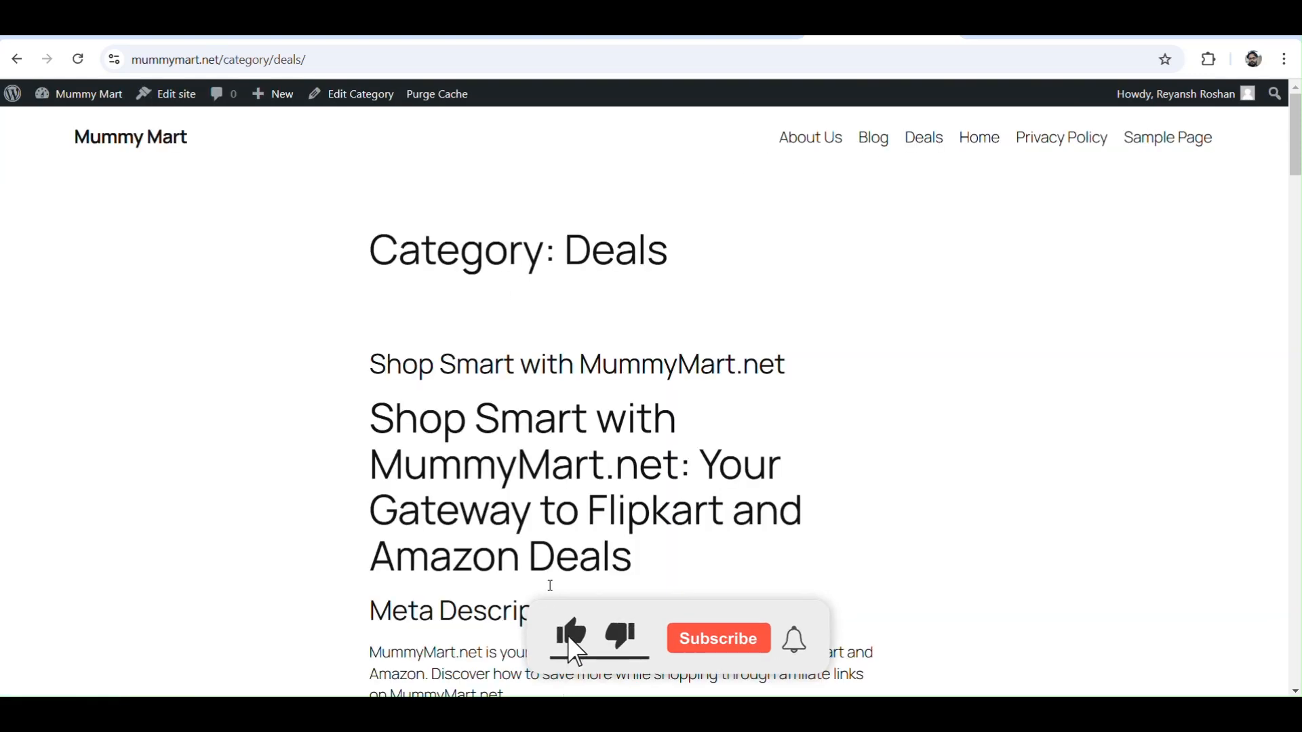
{"action": "mouse_move", "coordinate": [1298, 125]}
{"action": "left_mouse_down"}
{"action": "mouse_move", "coordinate": [1298, 380]}
{"action": "mouse_move", "coordinate": [1298, 123]}
{"action": "left_mouse_up"}
{"action": "left_click", "coordinate": [114, 150]}
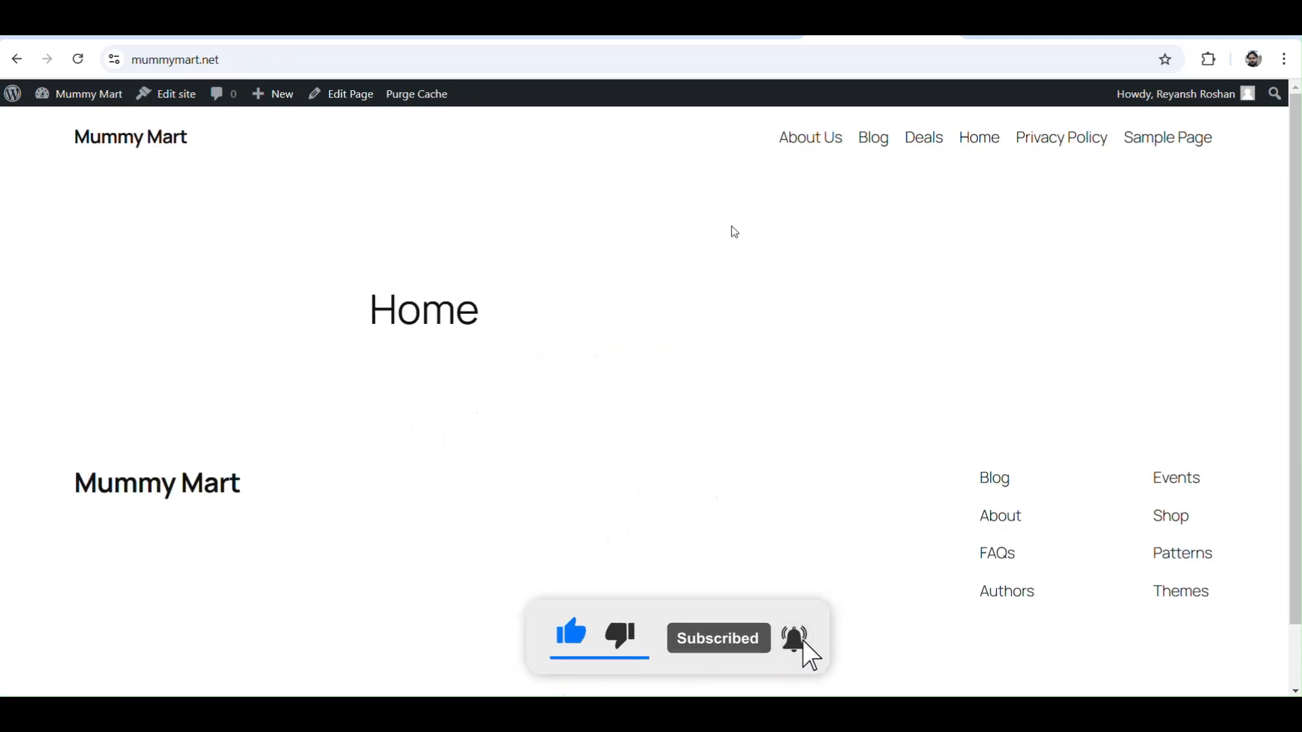
Check the live About Us, Blog, Deals, Home, Privacy Policy and Sample Page links in the site header, returning to the homepage.
{"action": "left_click", "coordinate": [821, 150]}
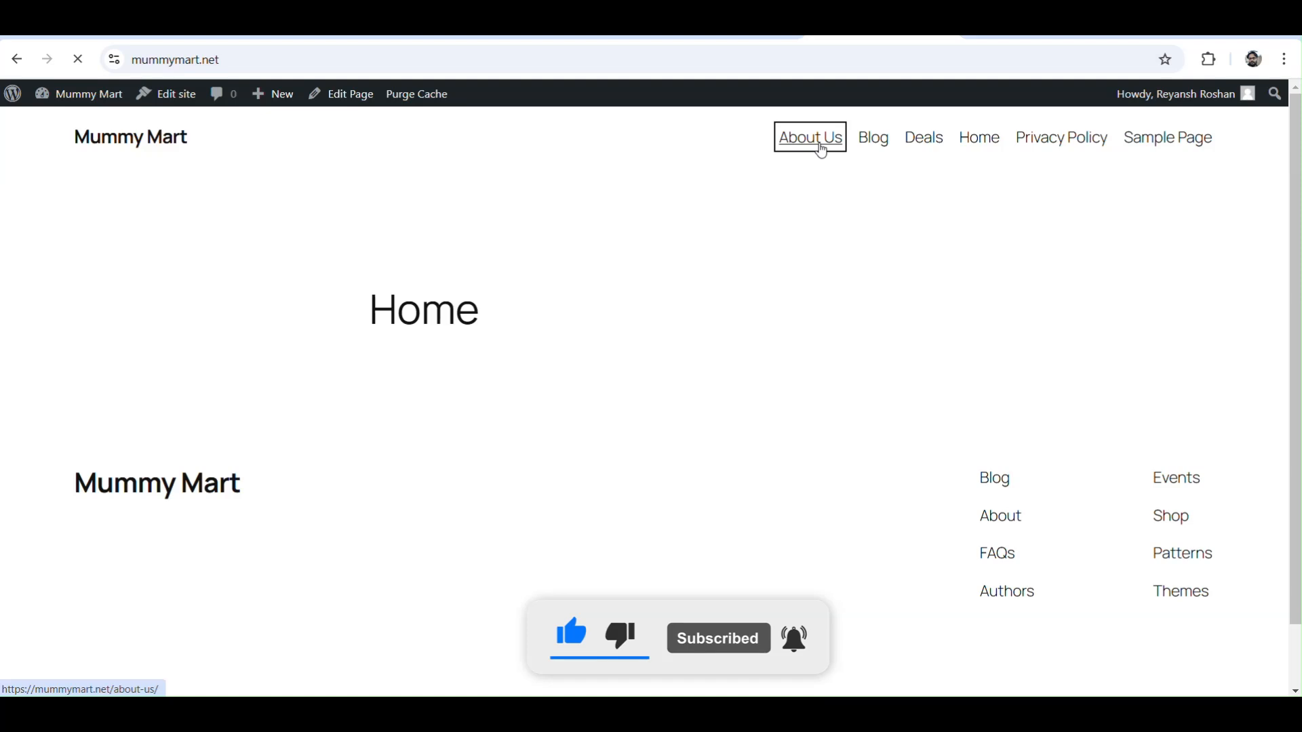
{"action": "left_click", "coordinate": [881, 149]}
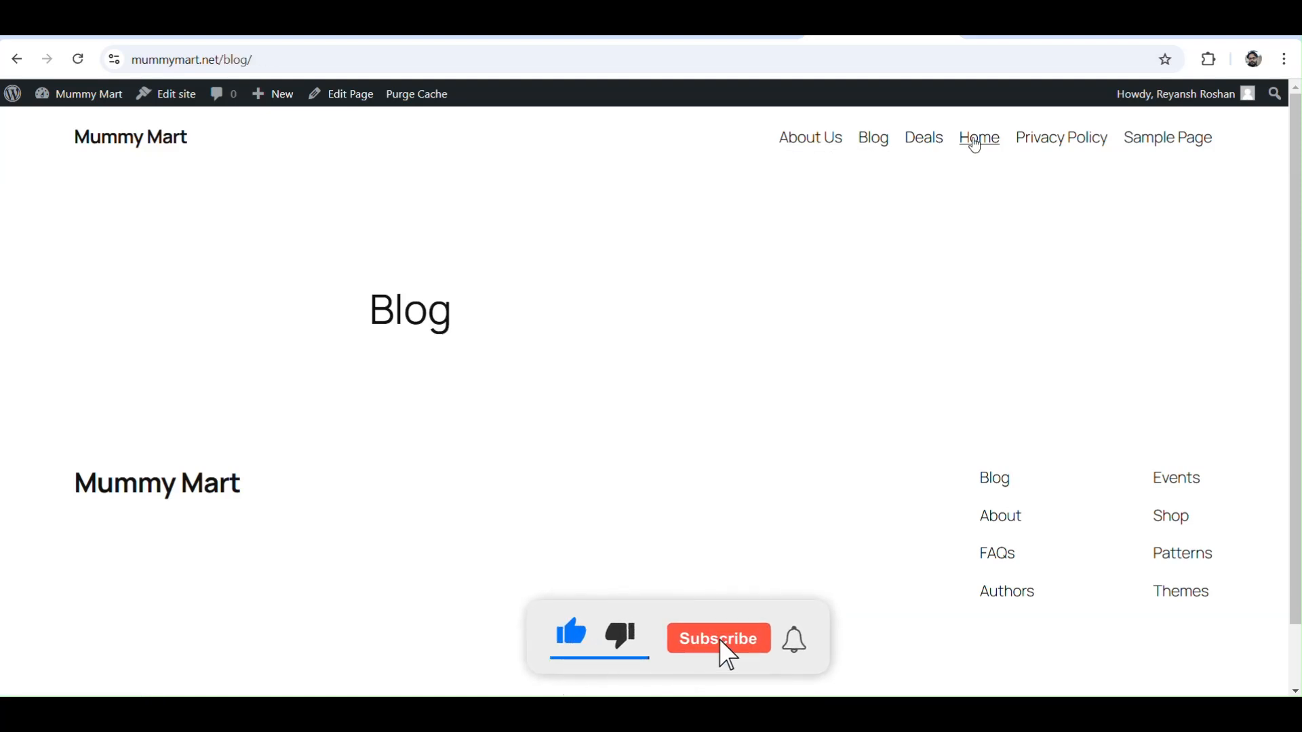
{"action": "left_click", "coordinate": [926, 145]}
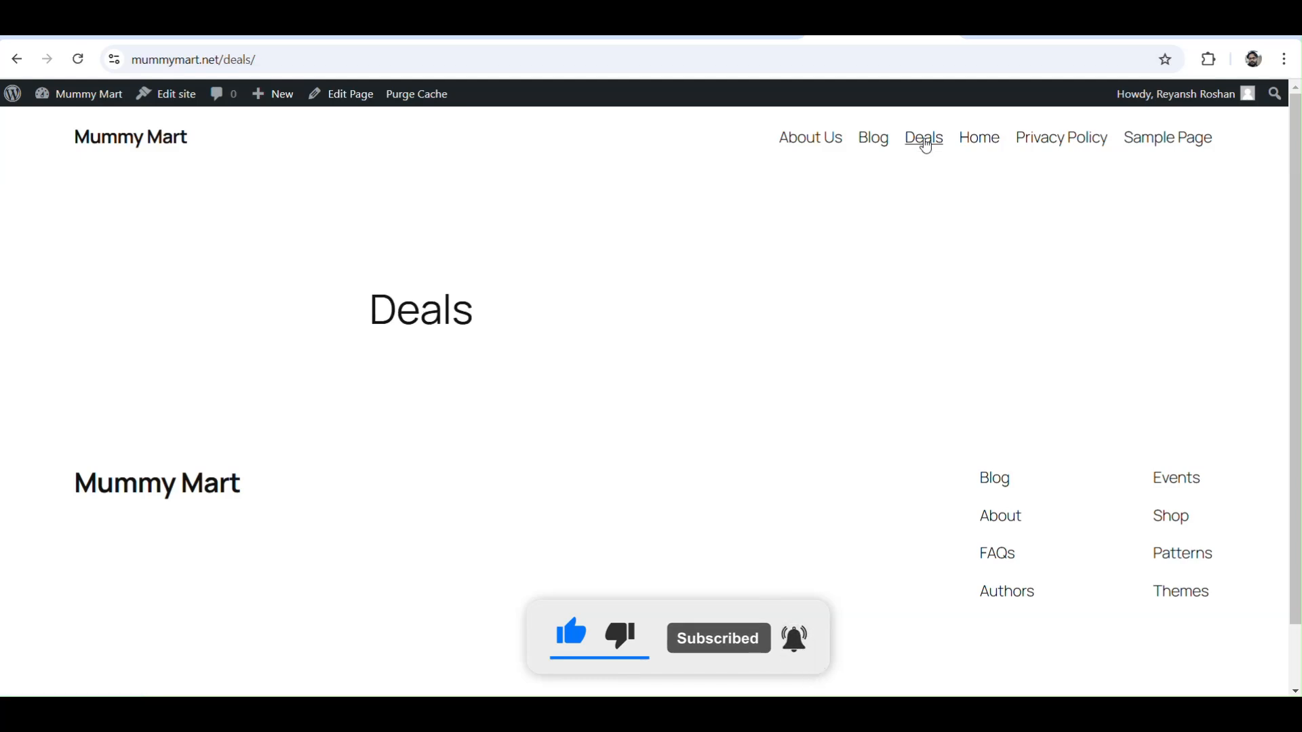
{"action": "left_click", "coordinate": [982, 145]}
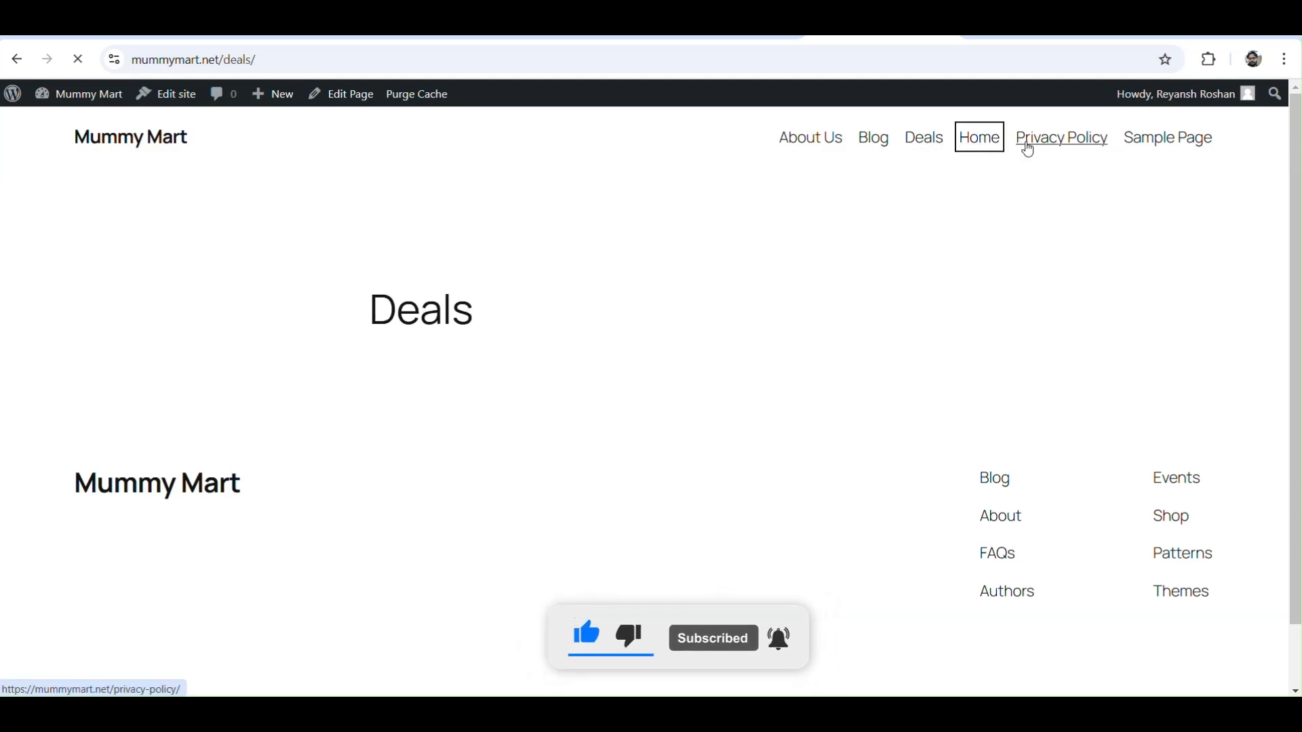
{"action": "left_click", "coordinate": [1057, 142]}
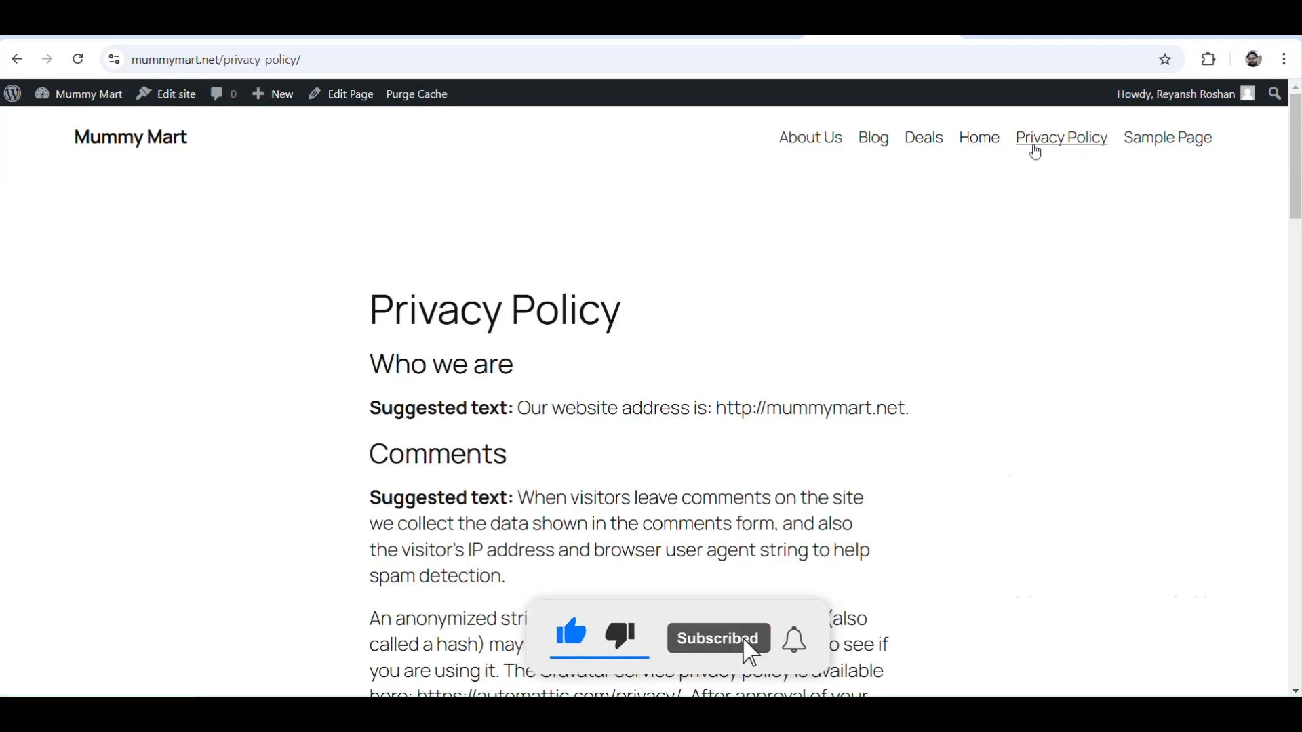
{"action": "left_click", "coordinate": [1165, 143]}
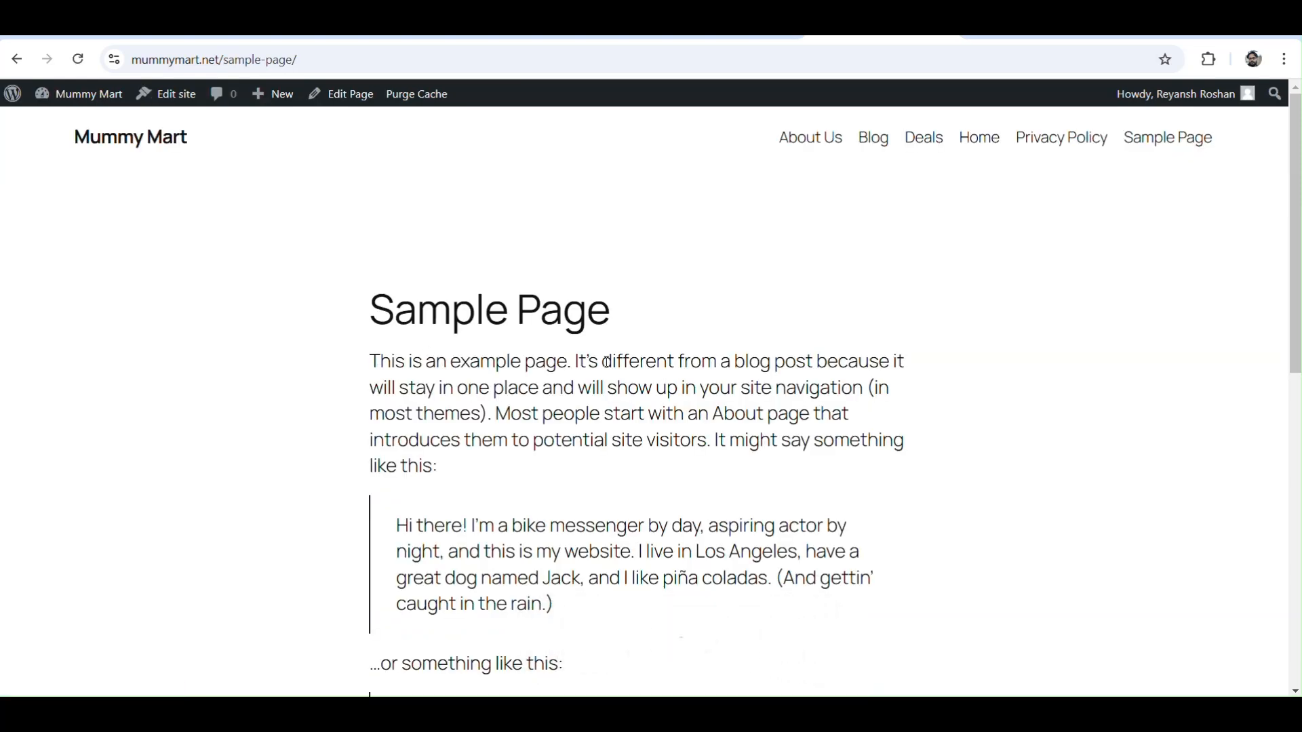
{"action": "left_click", "coordinate": [132, 140]}
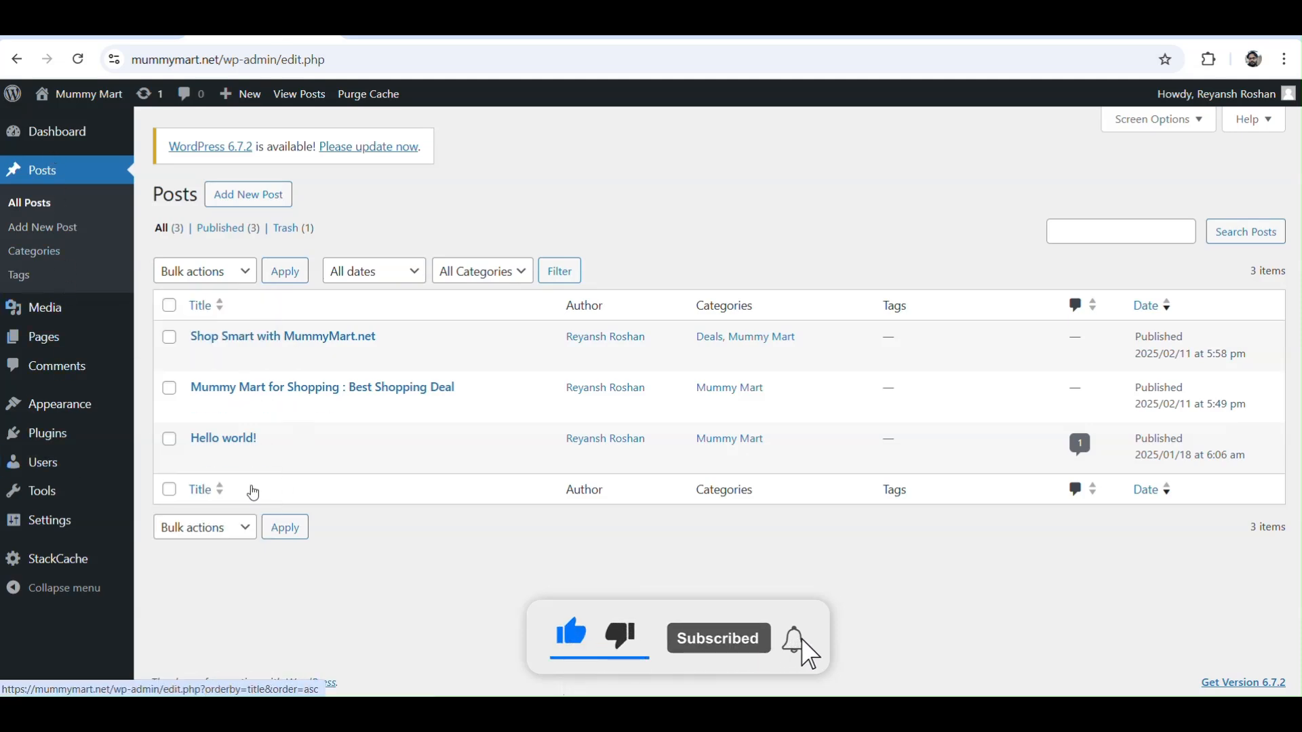
Open the Main Menu navigation menu for editing in the site editor.
{"action": "mouse_move", "coordinate": [68, 352]}
{"action": "mouse_move", "coordinate": [73, 412]}
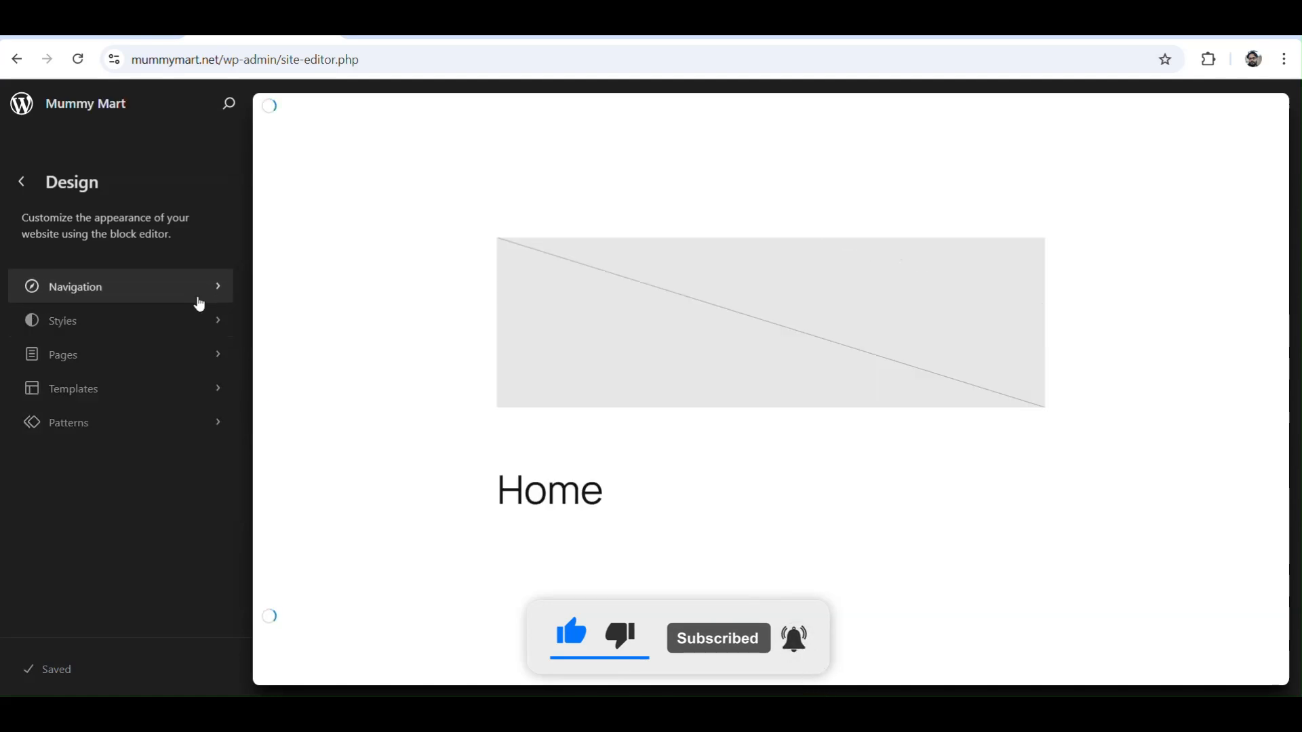
{"action": "left_click", "coordinate": [157, 296]}
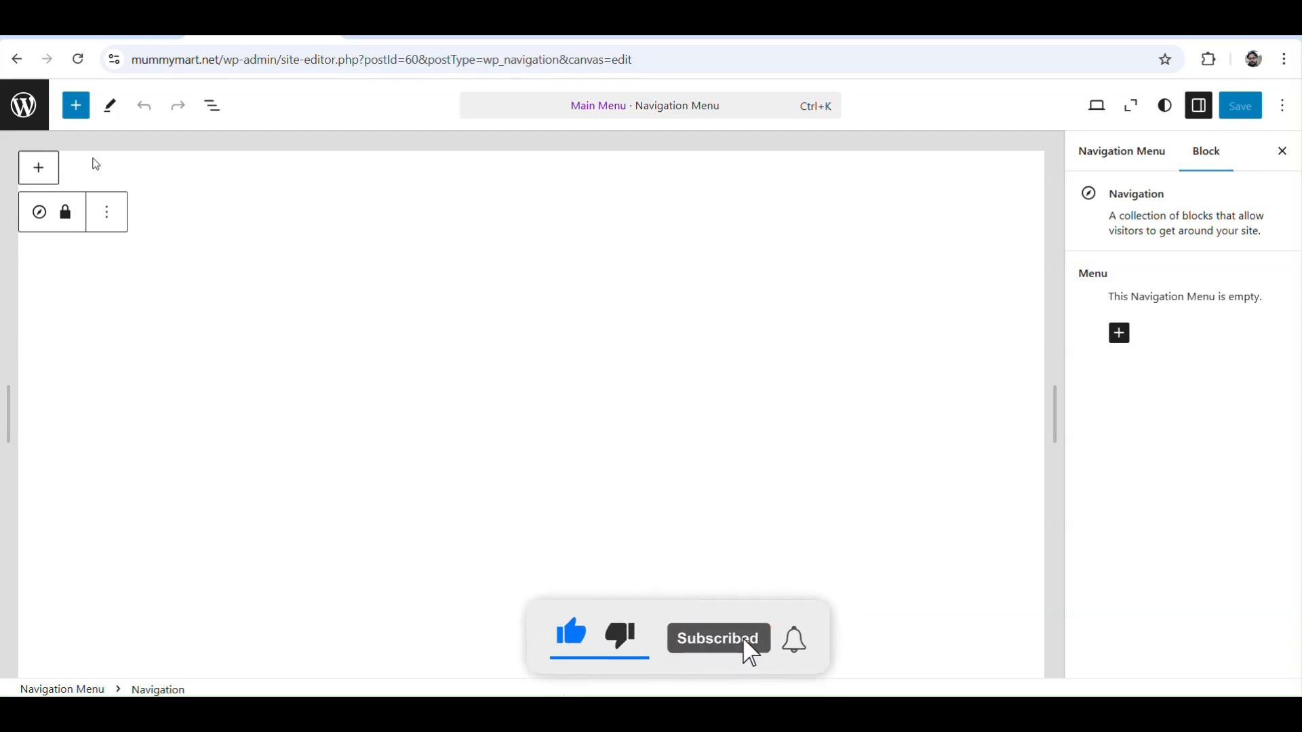
{"action": "left_click", "coordinate": [39, 167]}
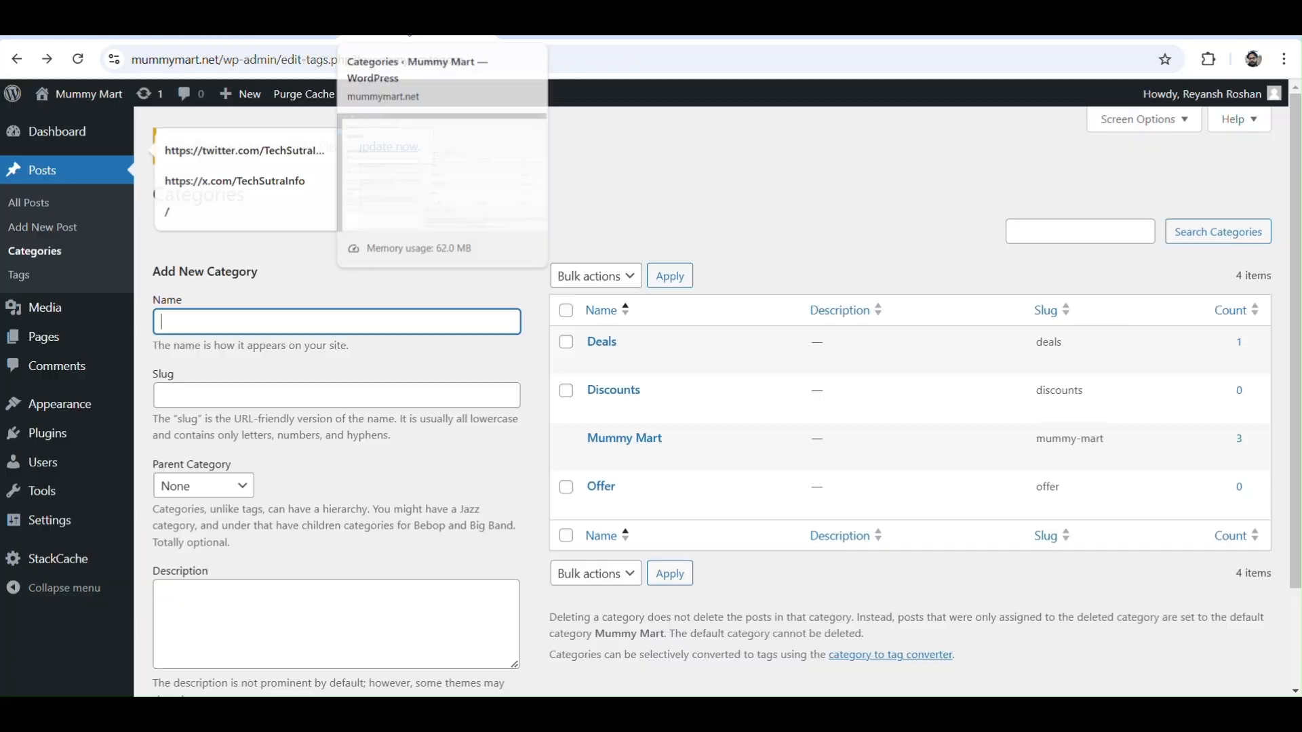
{"action": "left_click", "coordinate": [724, 357]}
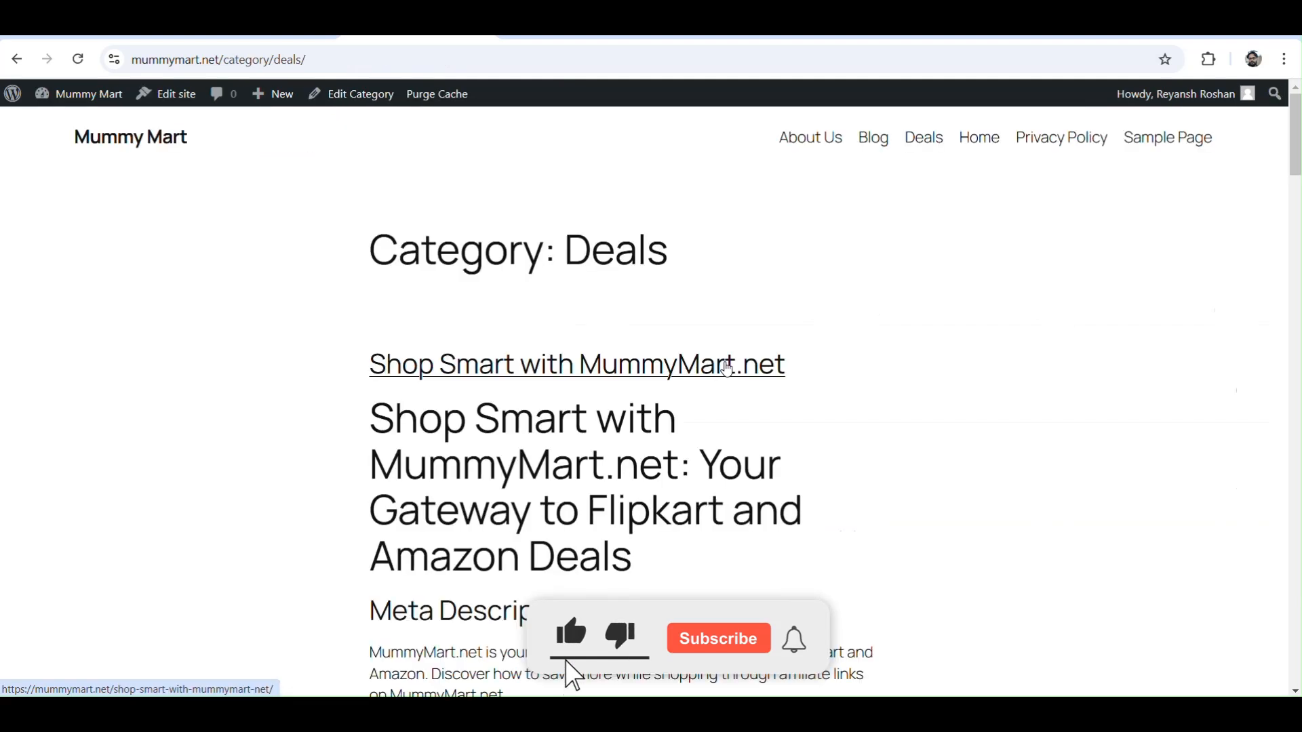
{"action": "left_click", "coordinate": [385, 61]}
{"action": "key", "text": "ctrl+c"}
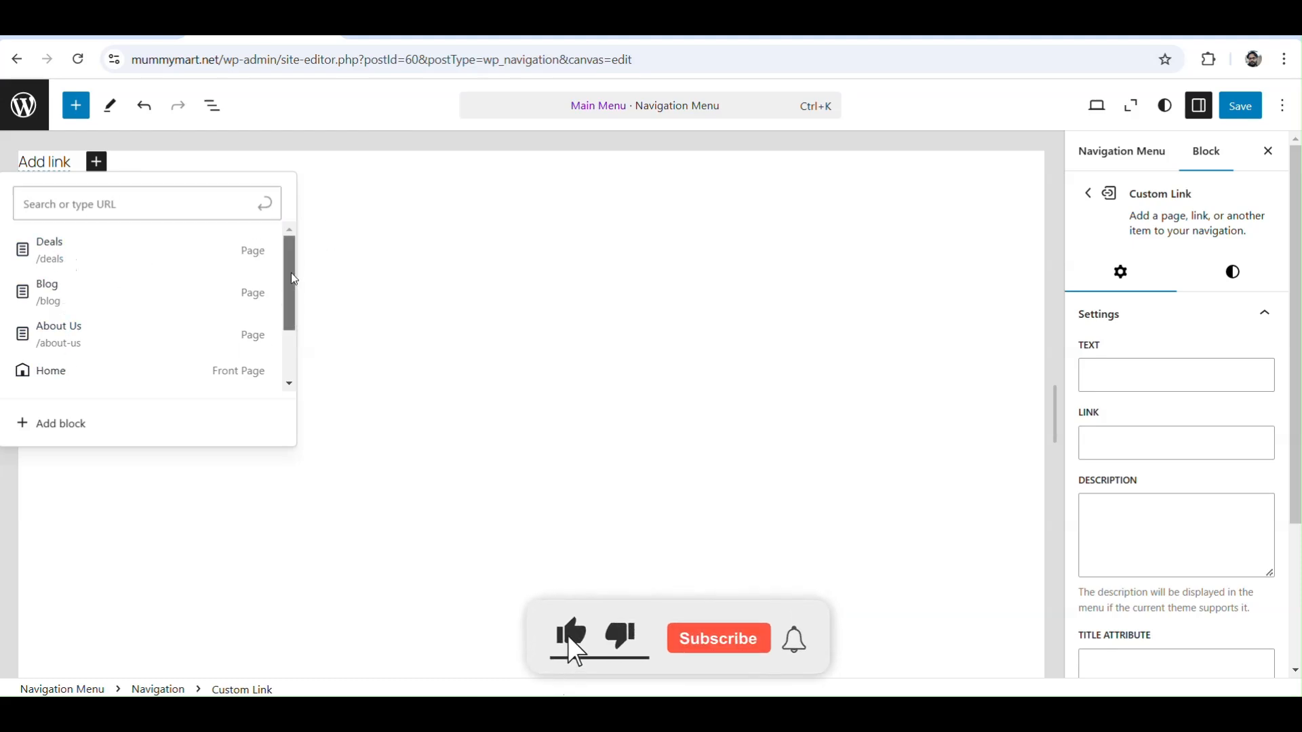
{"action": "left_click_drag", "start_coordinate": [292, 275], "coordinate": [301, 343]}
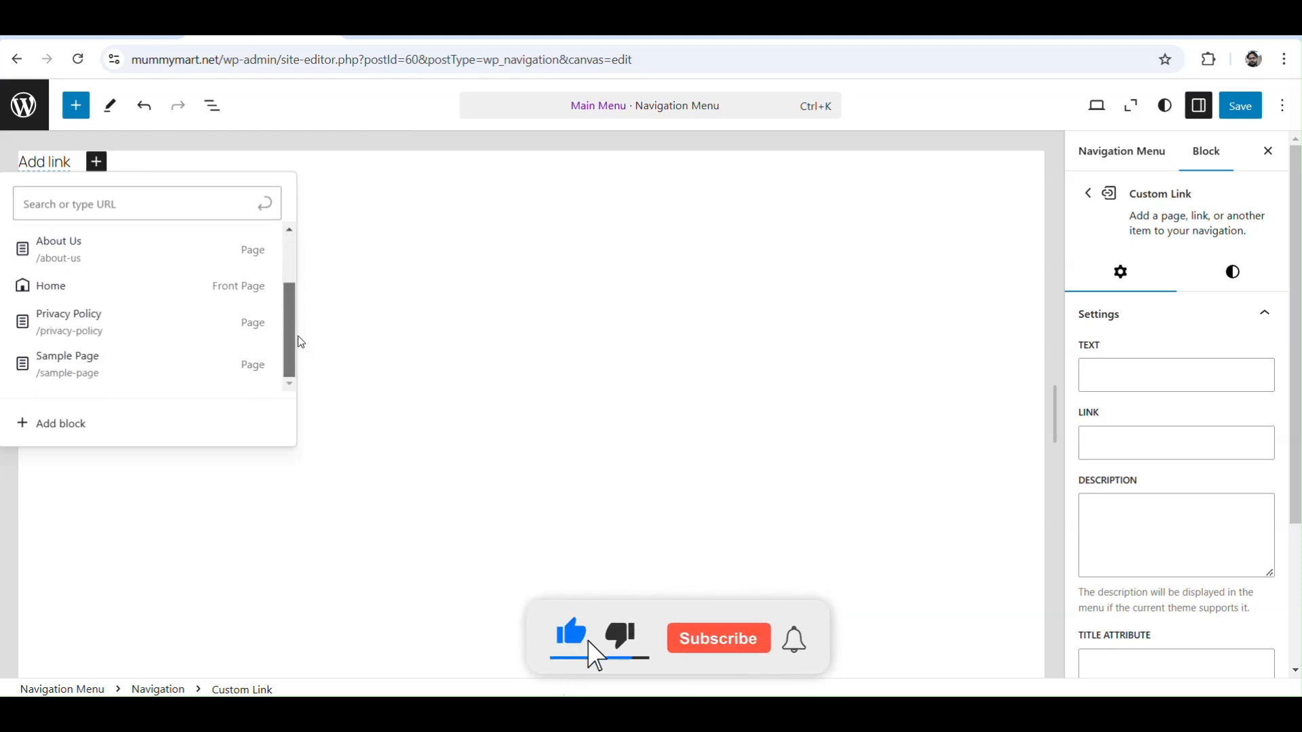
{"action": "left_click", "coordinate": [162, 203]}
{"action": "key", "text": "ctrl+v"}
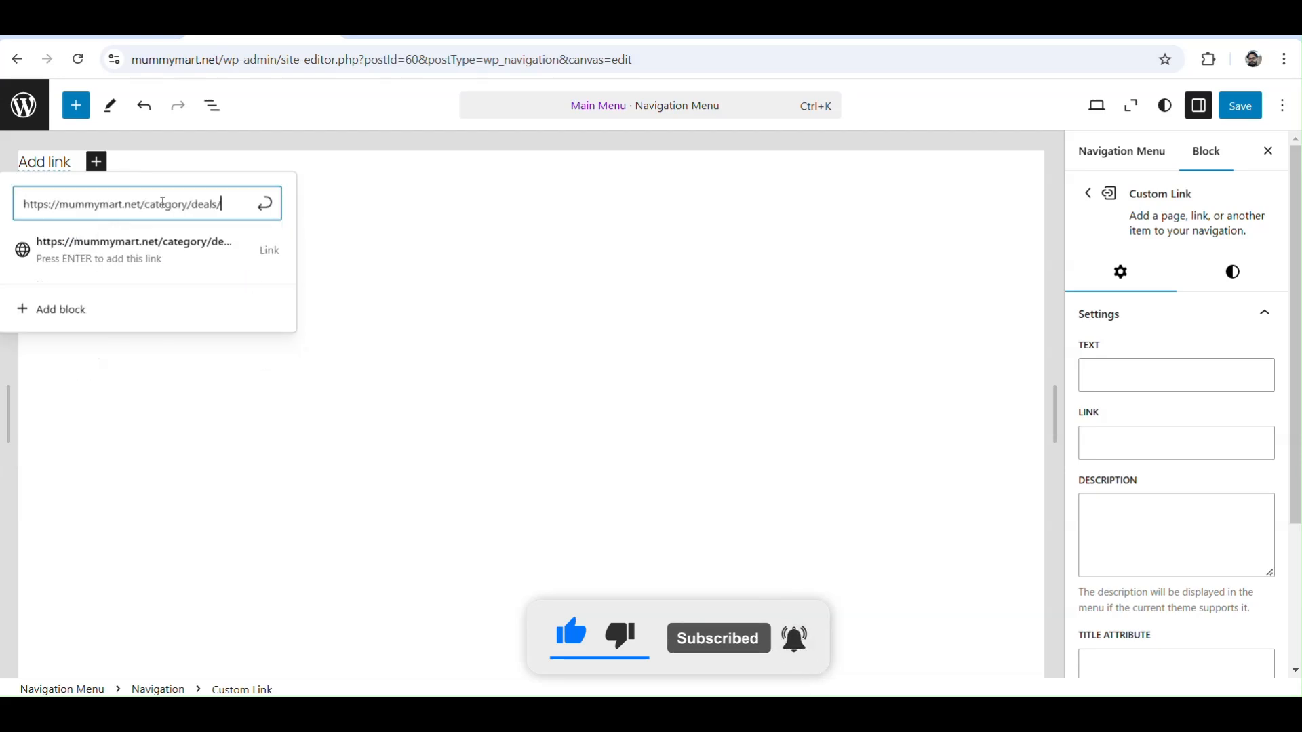
{"action": "key", "text": "Return"}
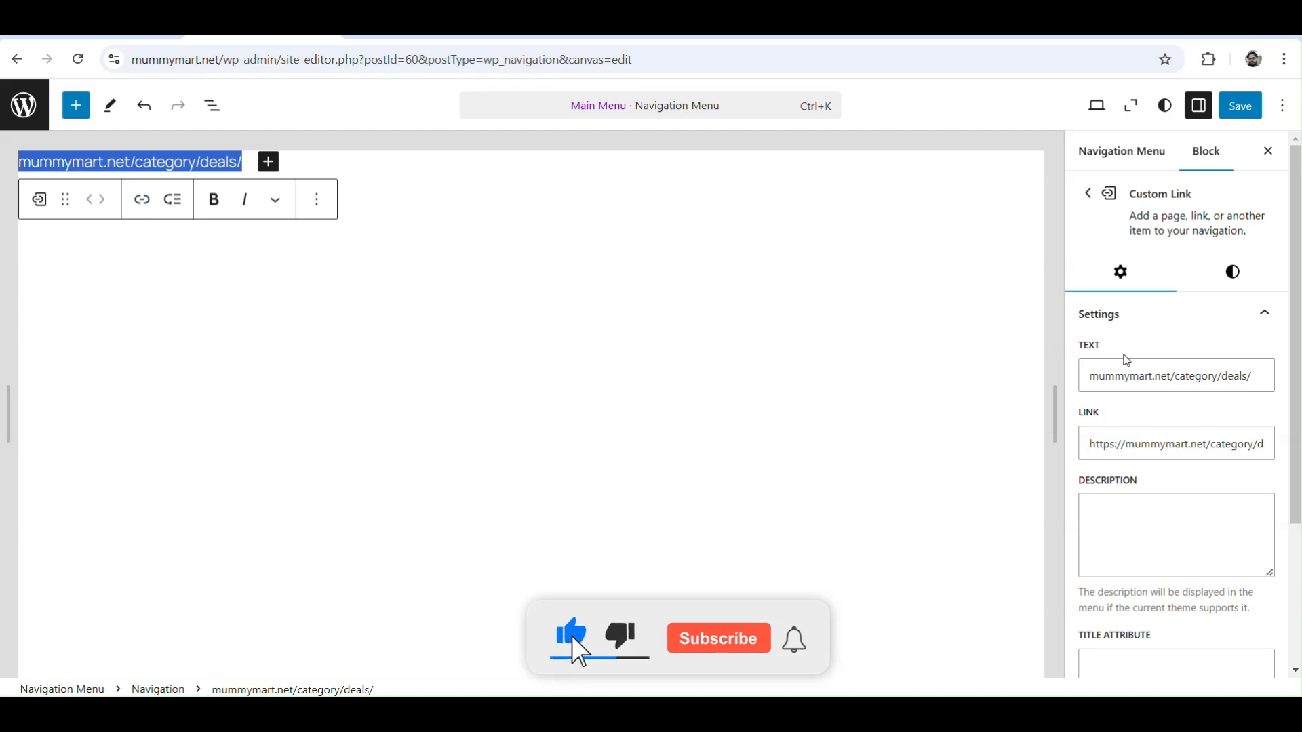
Change the new custom link's text to "Deals".
{"action": "left_click", "coordinate": [1104, 378]}
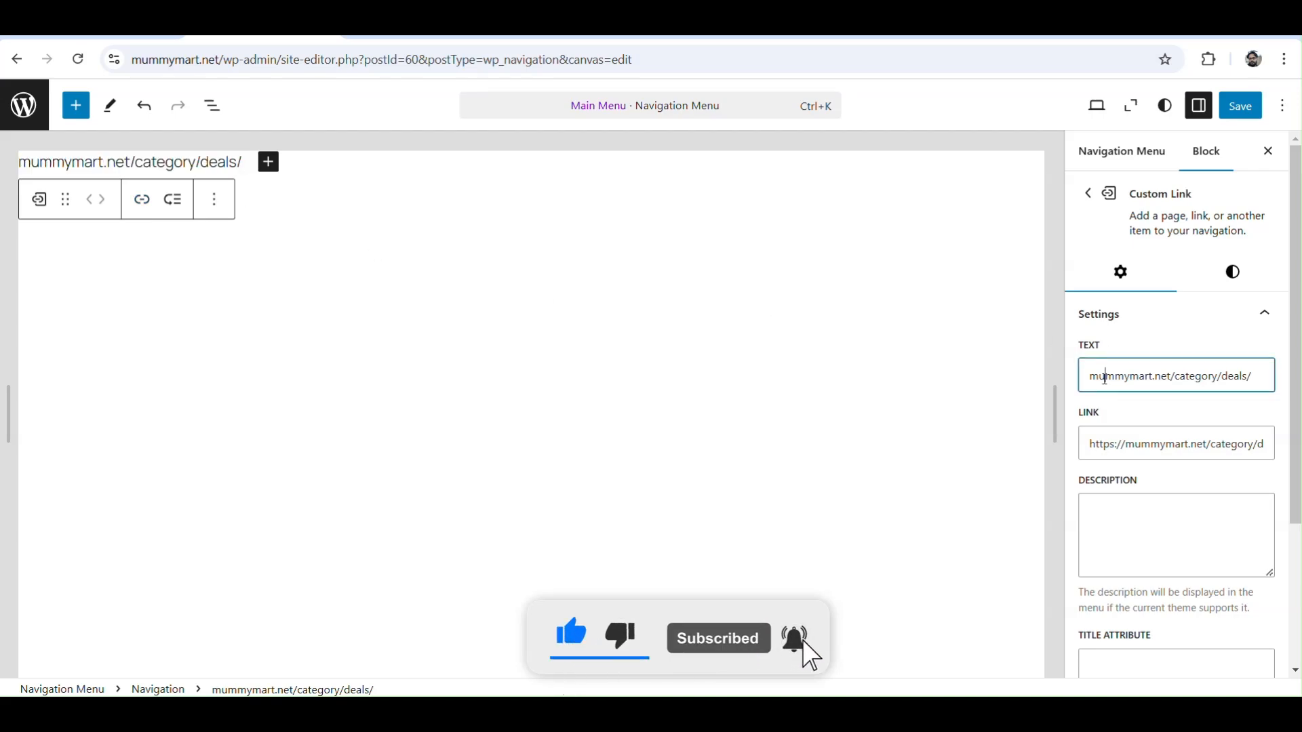
{"action": "key", "text": "ctrl+a"}
{"action": "type", "text": "Deals"}
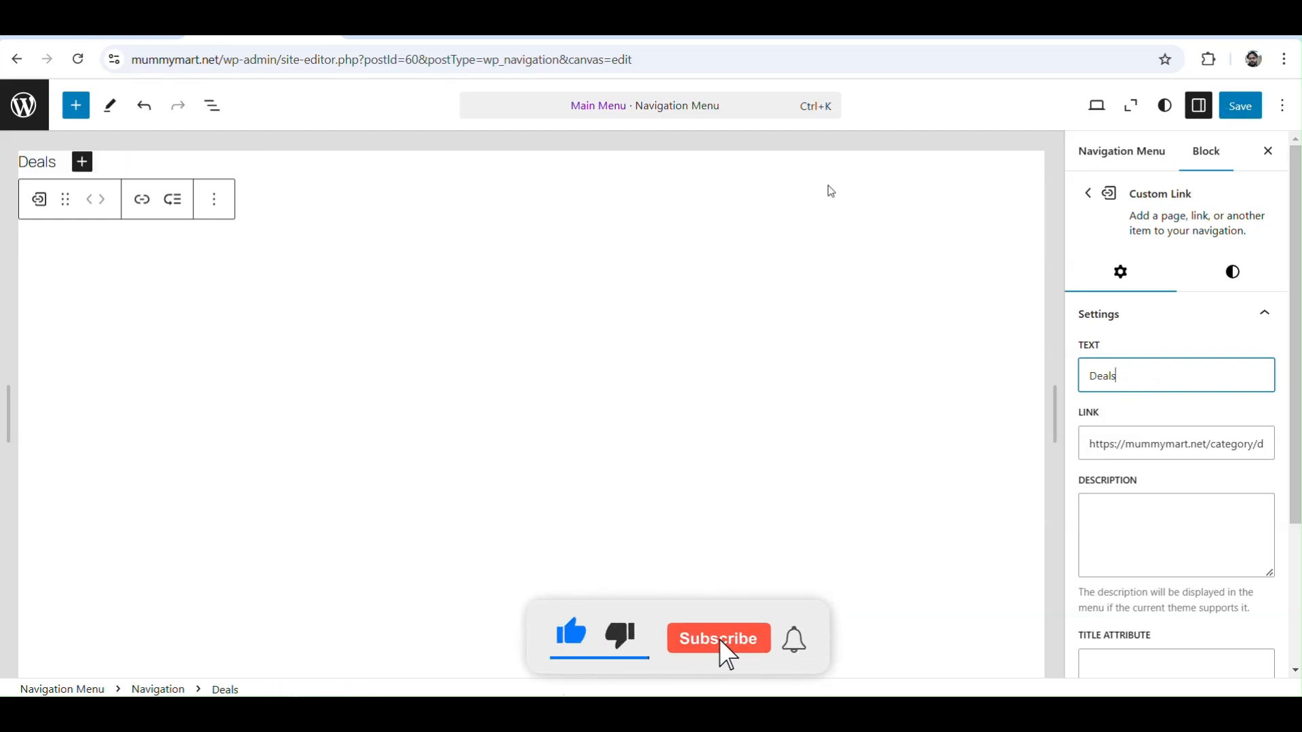
{"action": "left_click", "coordinate": [82, 163]}
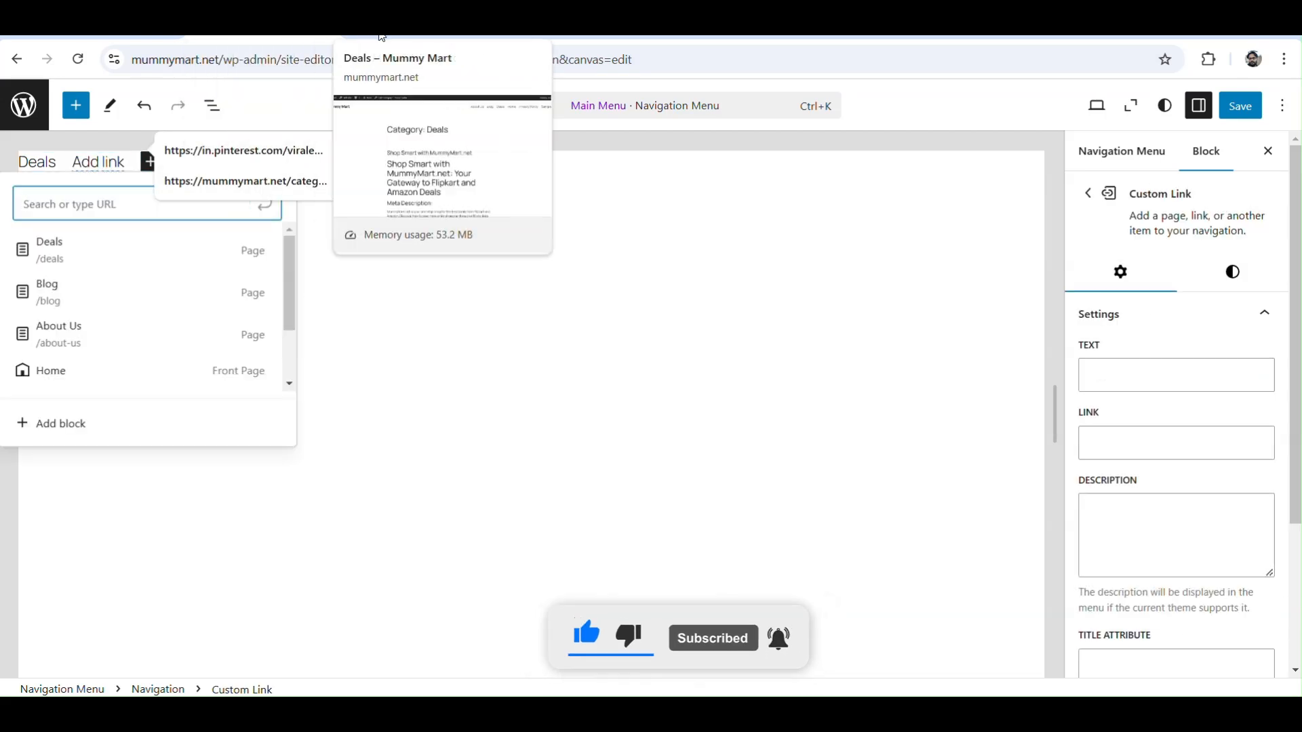
{"action": "left_click", "coordinate": [413, 36]}
{"action": "left_click", "coordinate": [16, 59]}
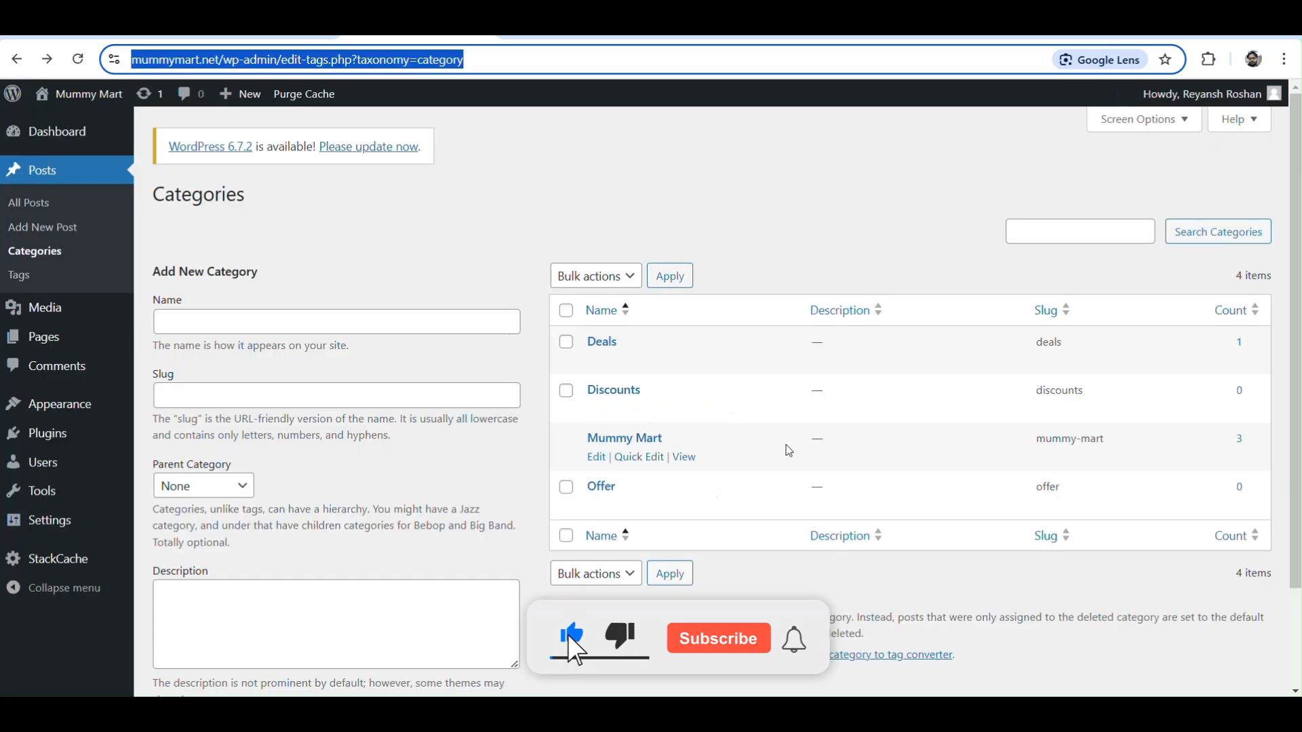
{"action": "left_click", "coordinate": [684, 409]}
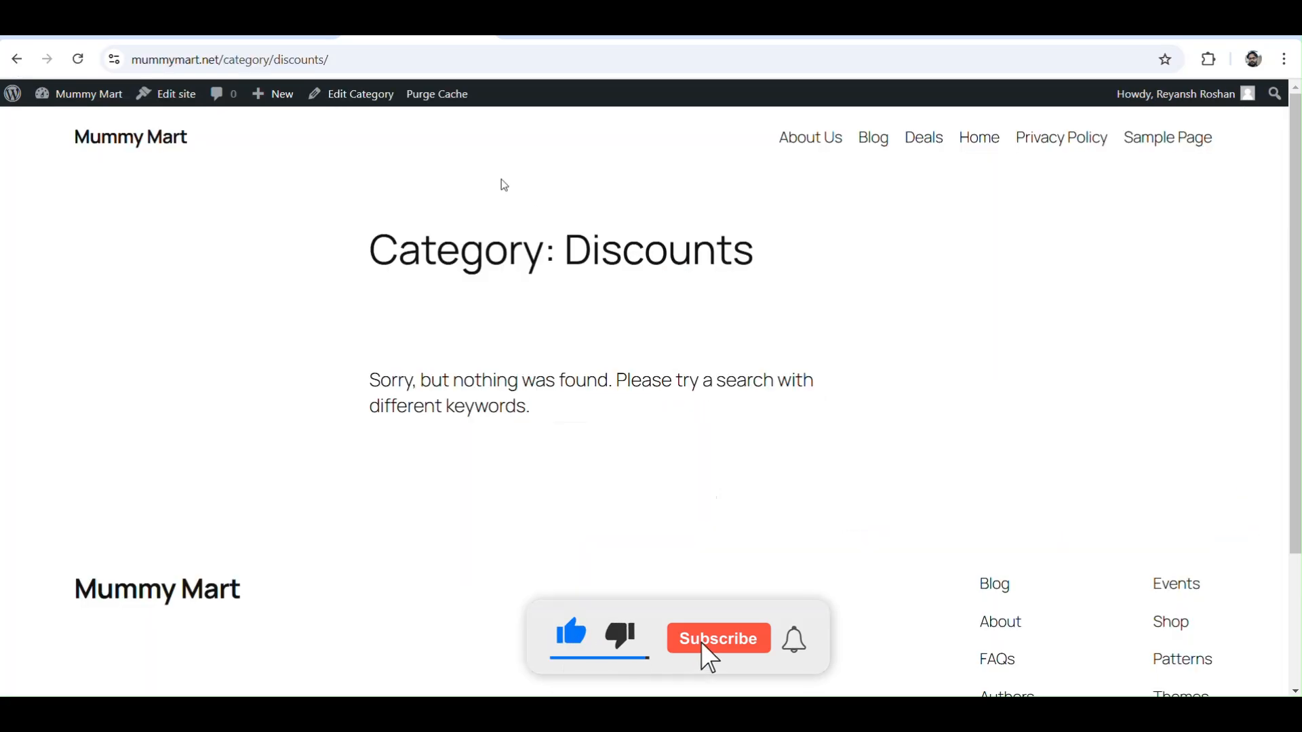
{"action": "left_click", "coordinate": [466, 61]}
{"action": "key", "text": "ctrl+c"}
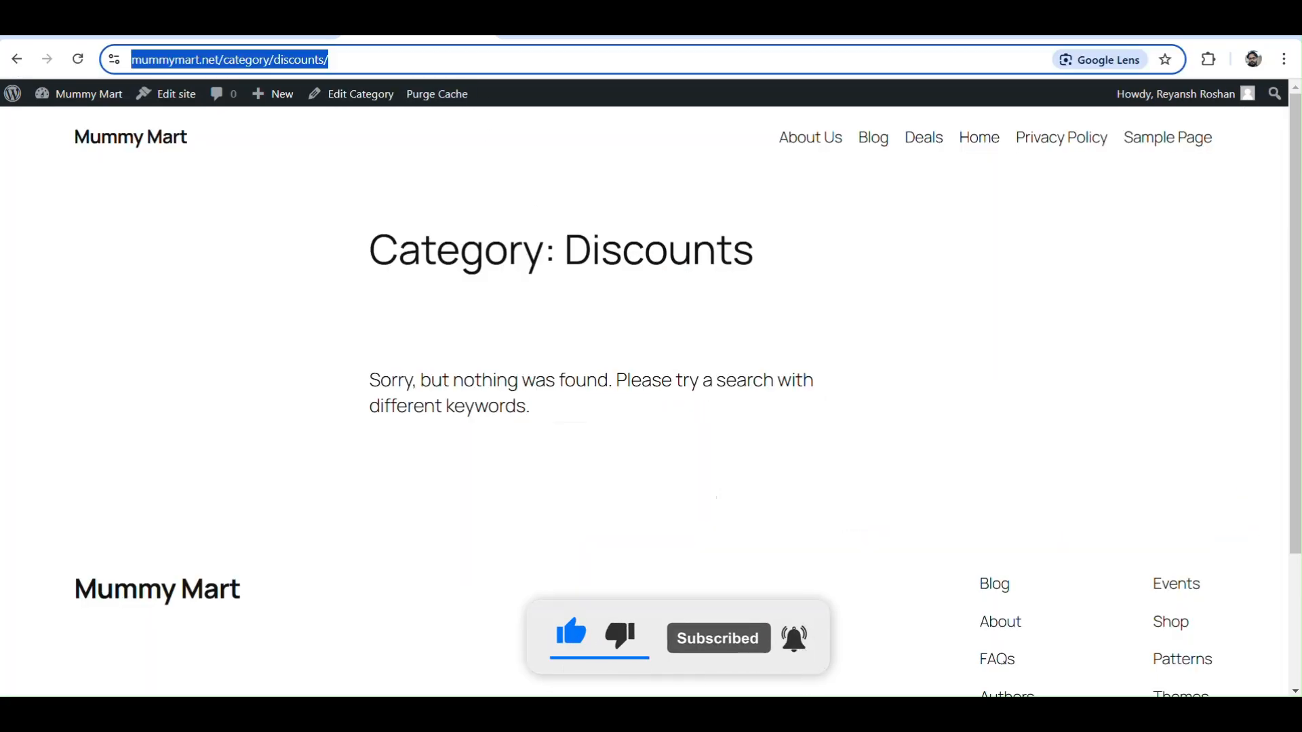
{"action": "left_click", "coordinate": [264, 36]}
{"action": "left_click", "coordinate": [134, 203]}
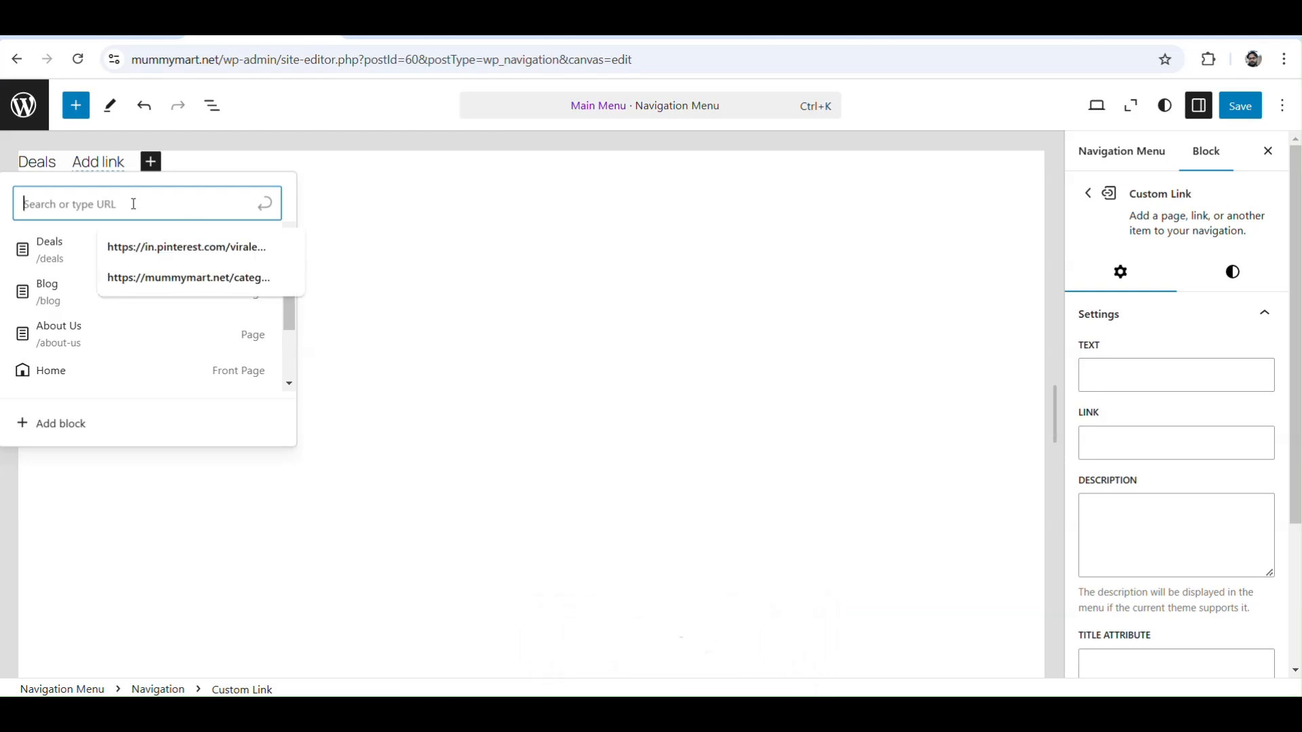
{"action": "key", "text": "ctrl+v"}
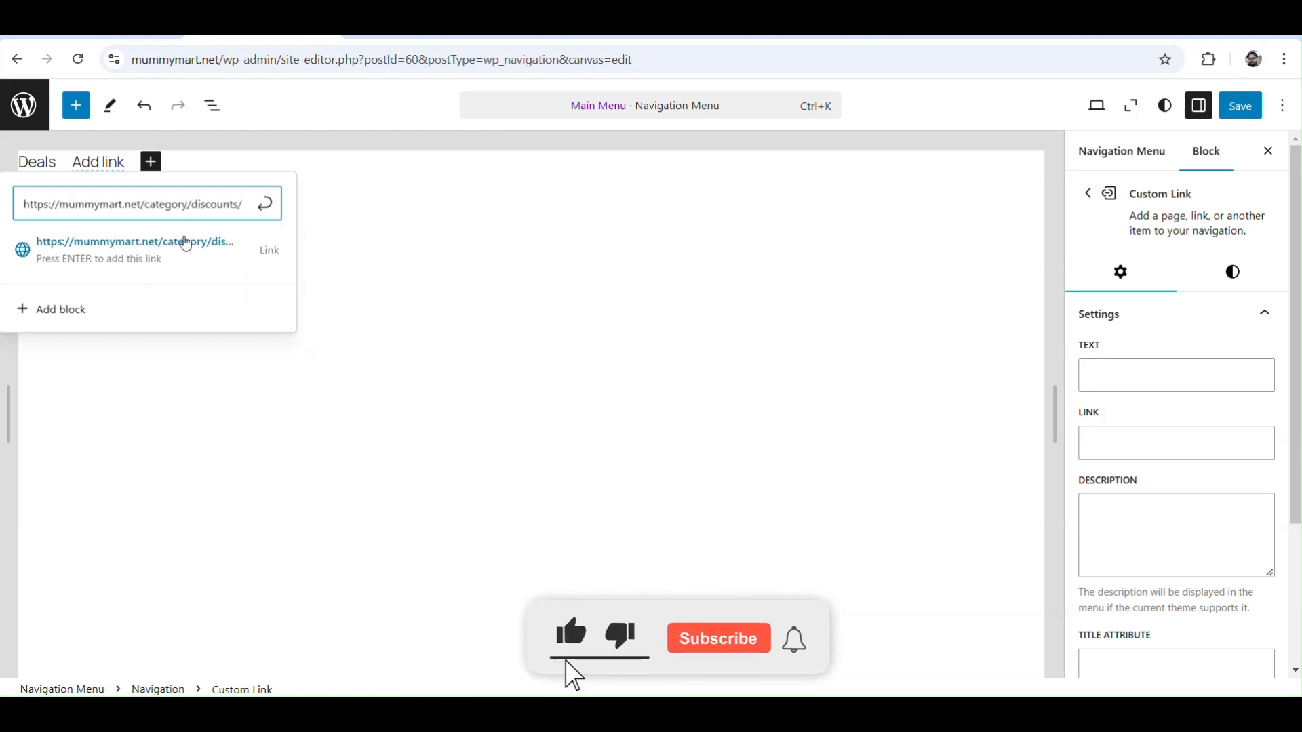
{"action": "left_click", "coordinate": [174, 238]}
Change the text of the new discounts category link to "Discounts".
{"action": "left_click", "coordinate": [1164, 374]}
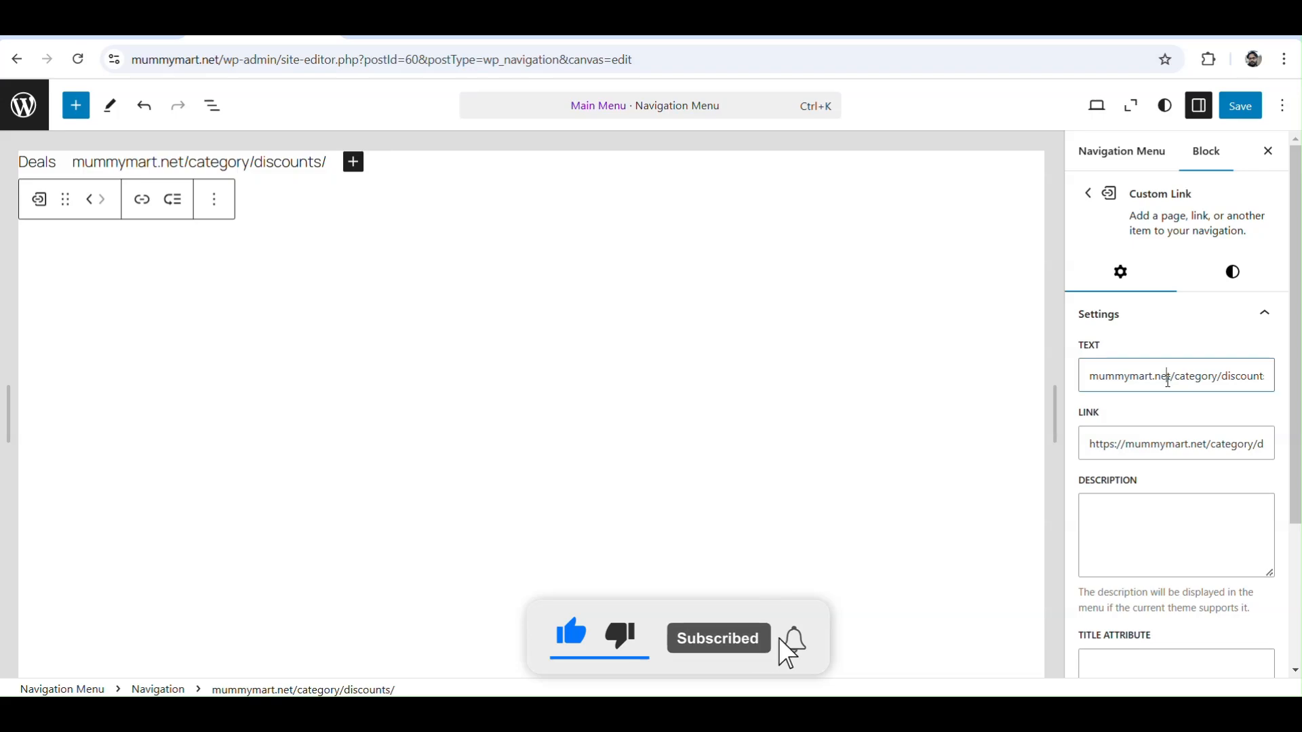
{"action": "key", "text": "ctrl+a"}
{"action": "type", "text": "D"}
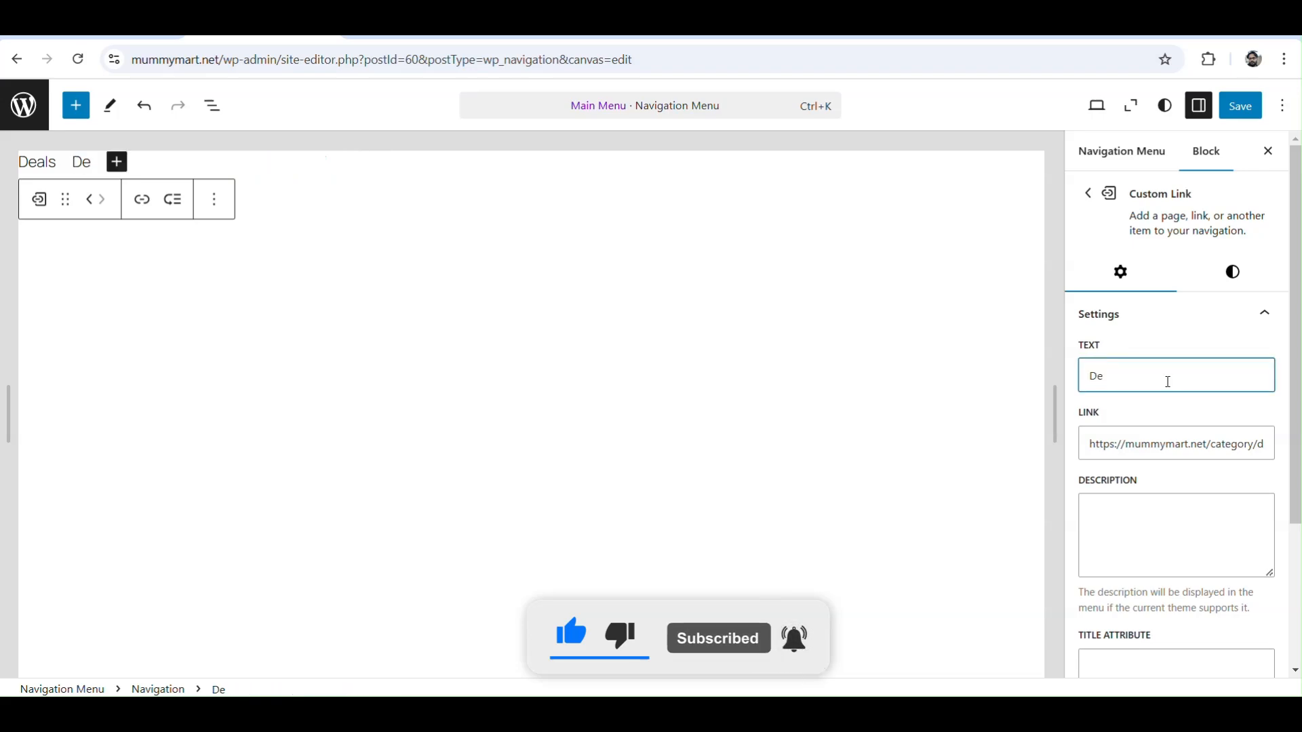
{"action": "type", "text": "isc"}
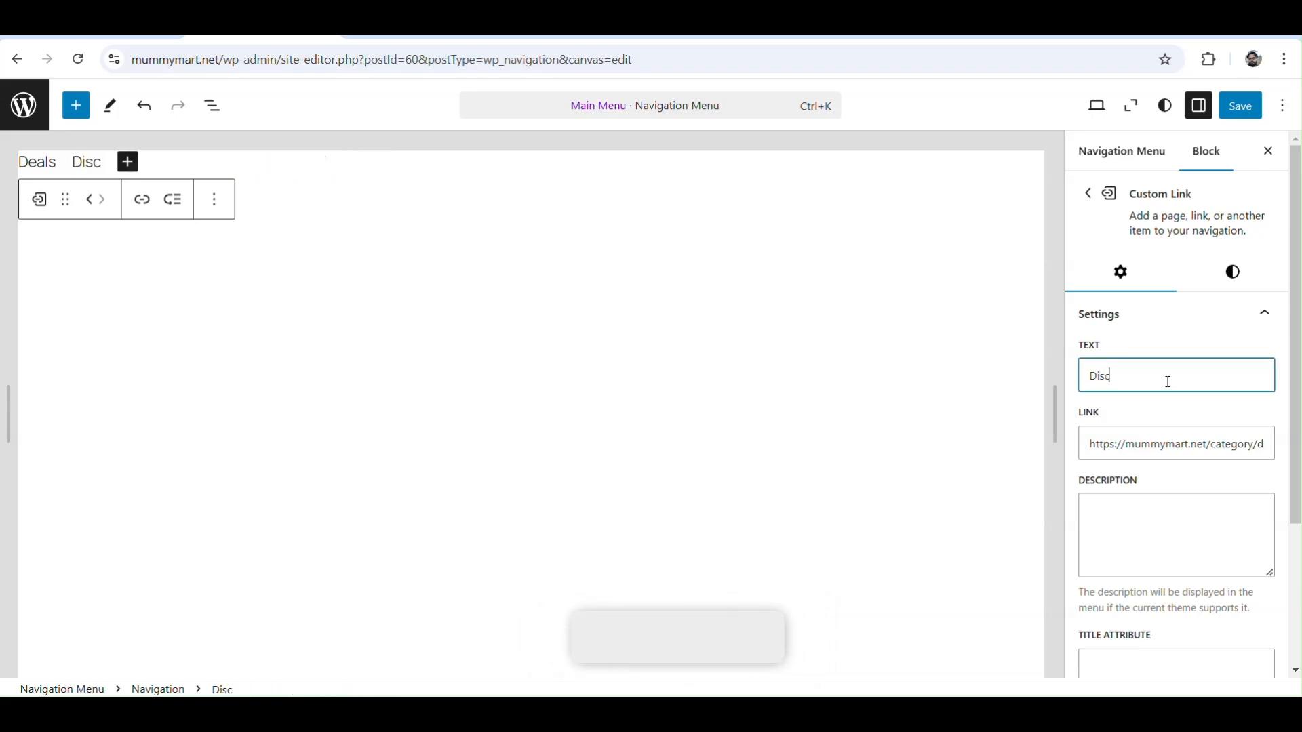
{"action": "type", "text": "ount"}
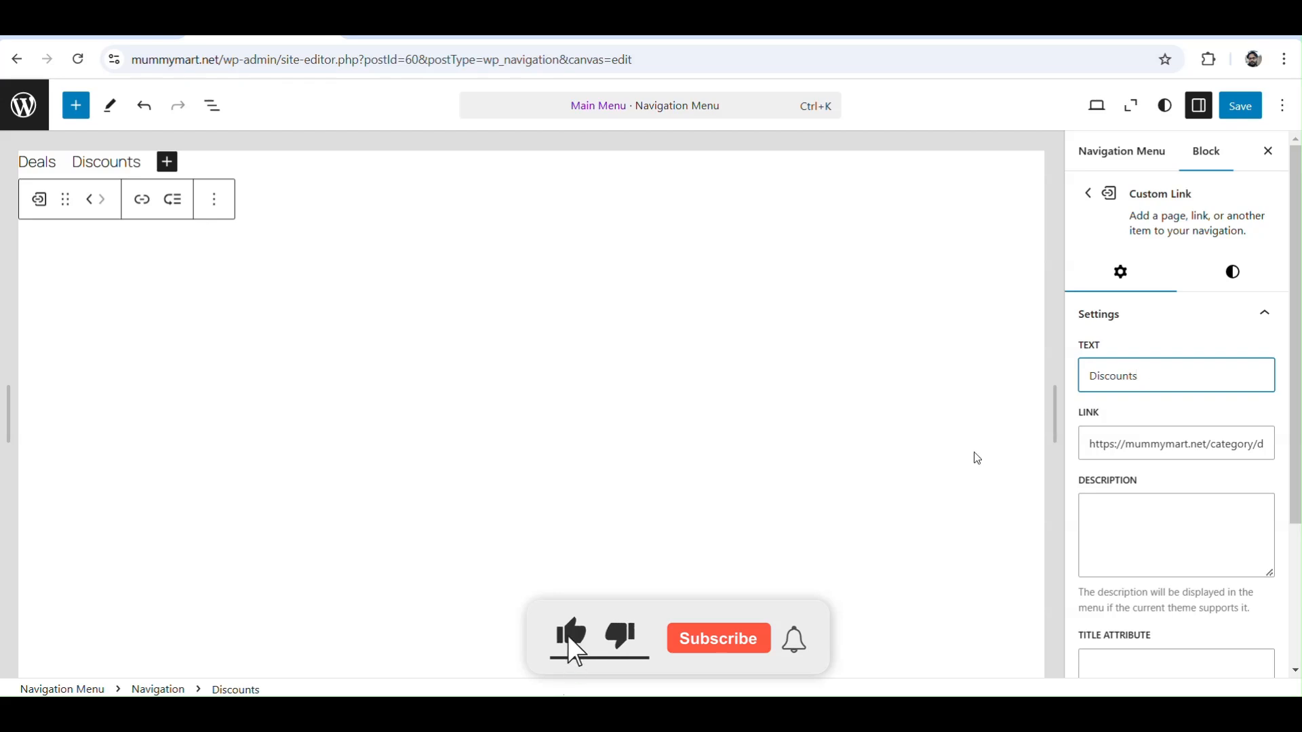
{"action": "type", "text": "s"}
{"action": "left_click", "coordinate": [168, 163]}
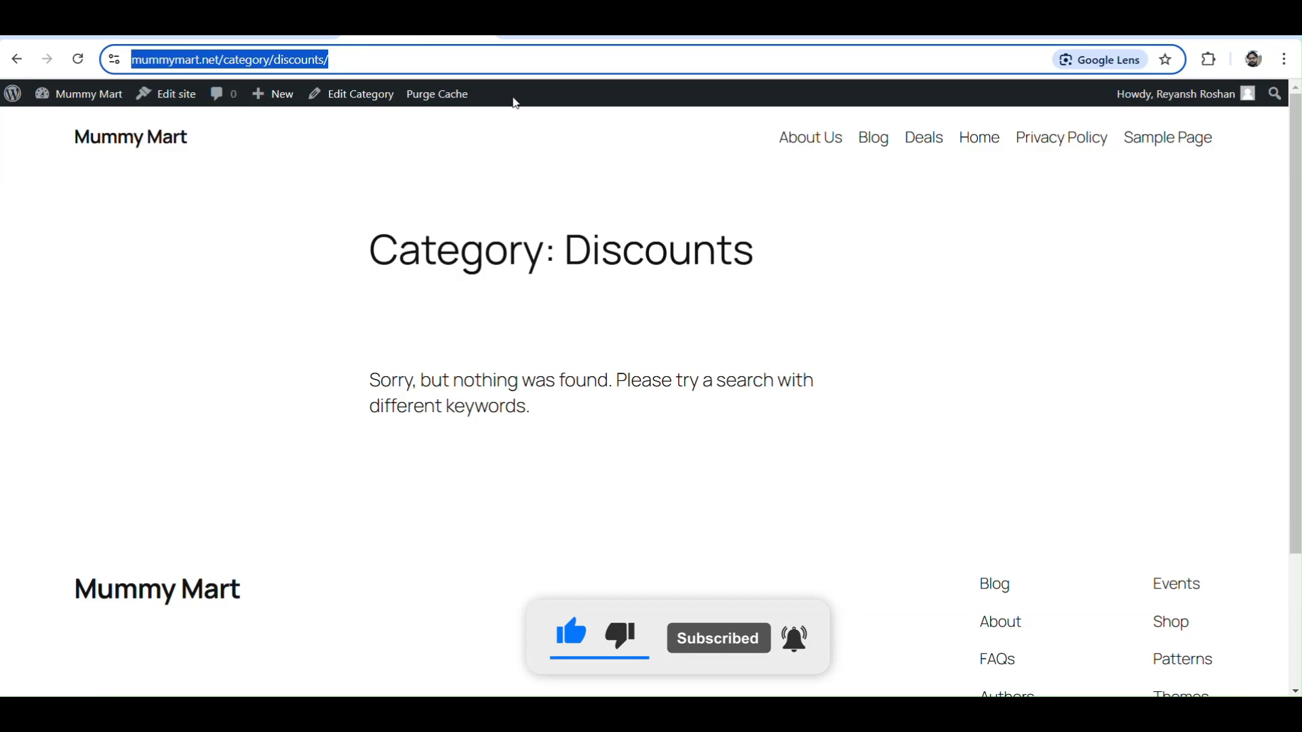
{"action": "left_click", "coordinate": [19, 60]}
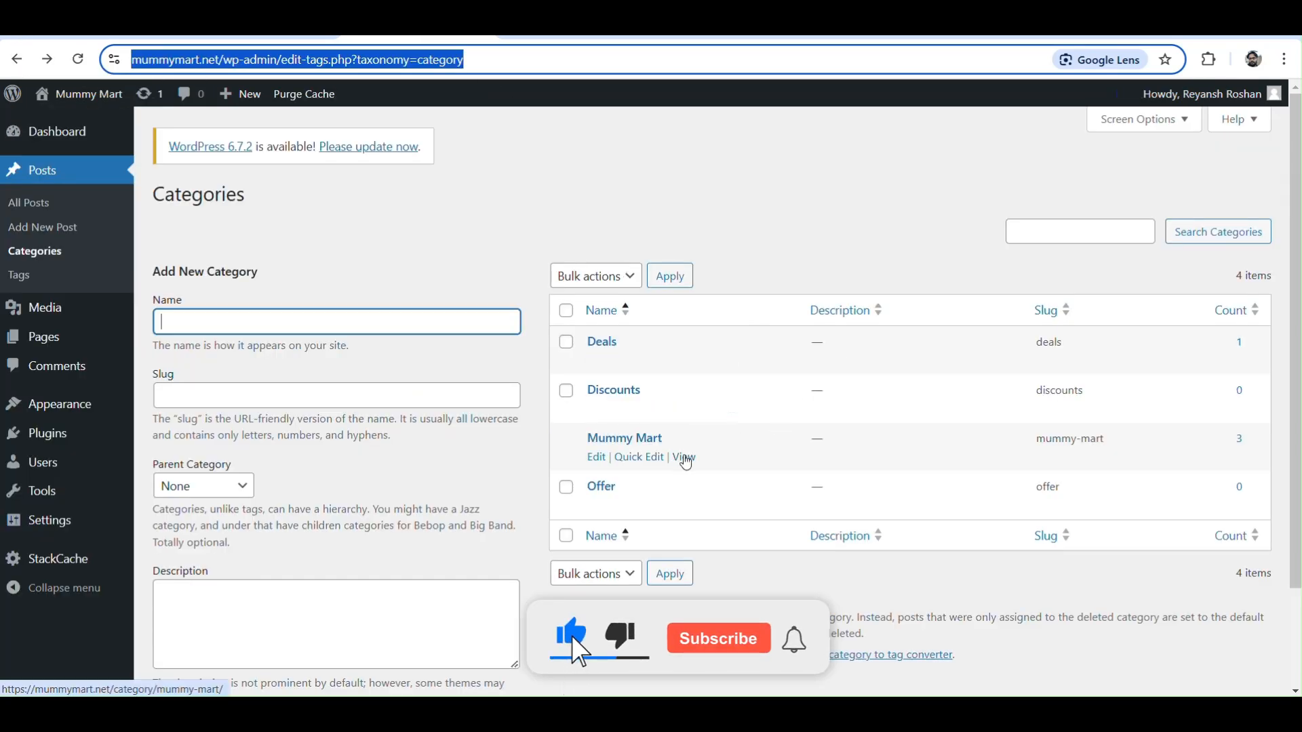
{"action": "left_click", "coordinate": [684, 456]}
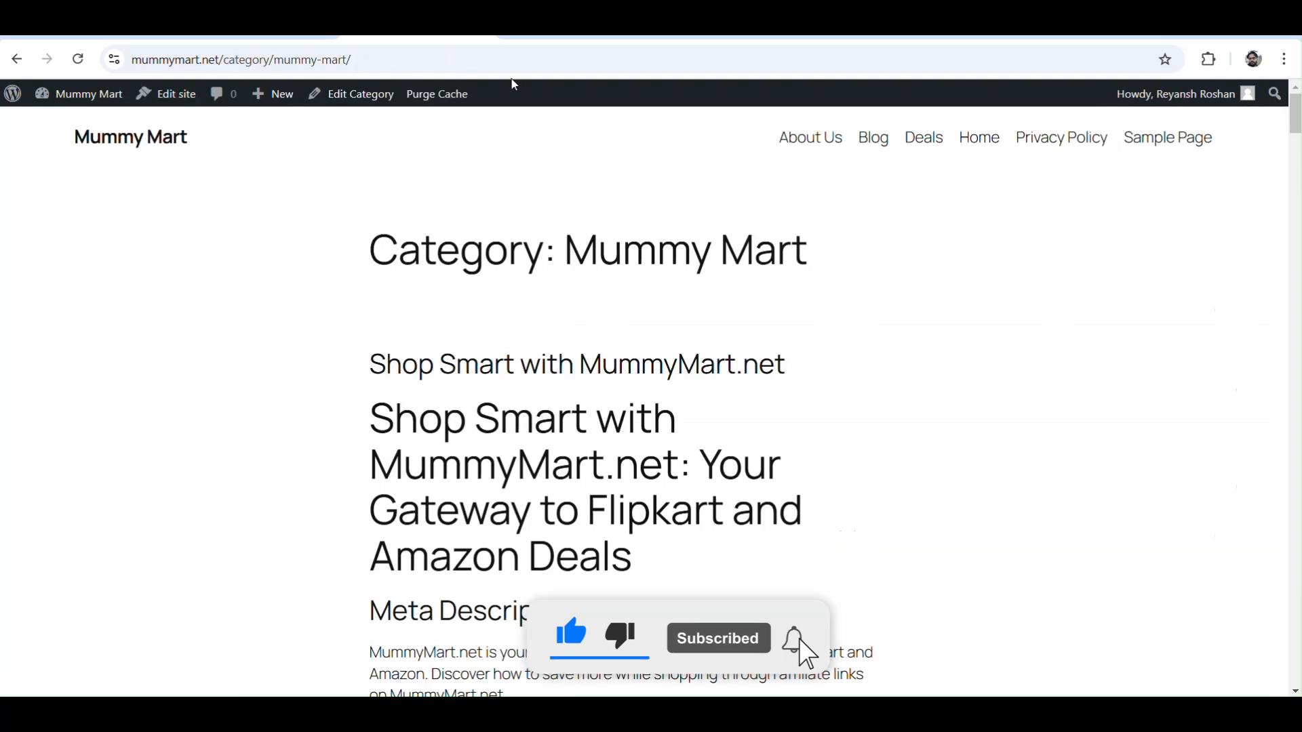
{"action": "left_click", "coordinate": [488, 59]}
{"action": "key", "text": "ctrl+c"}
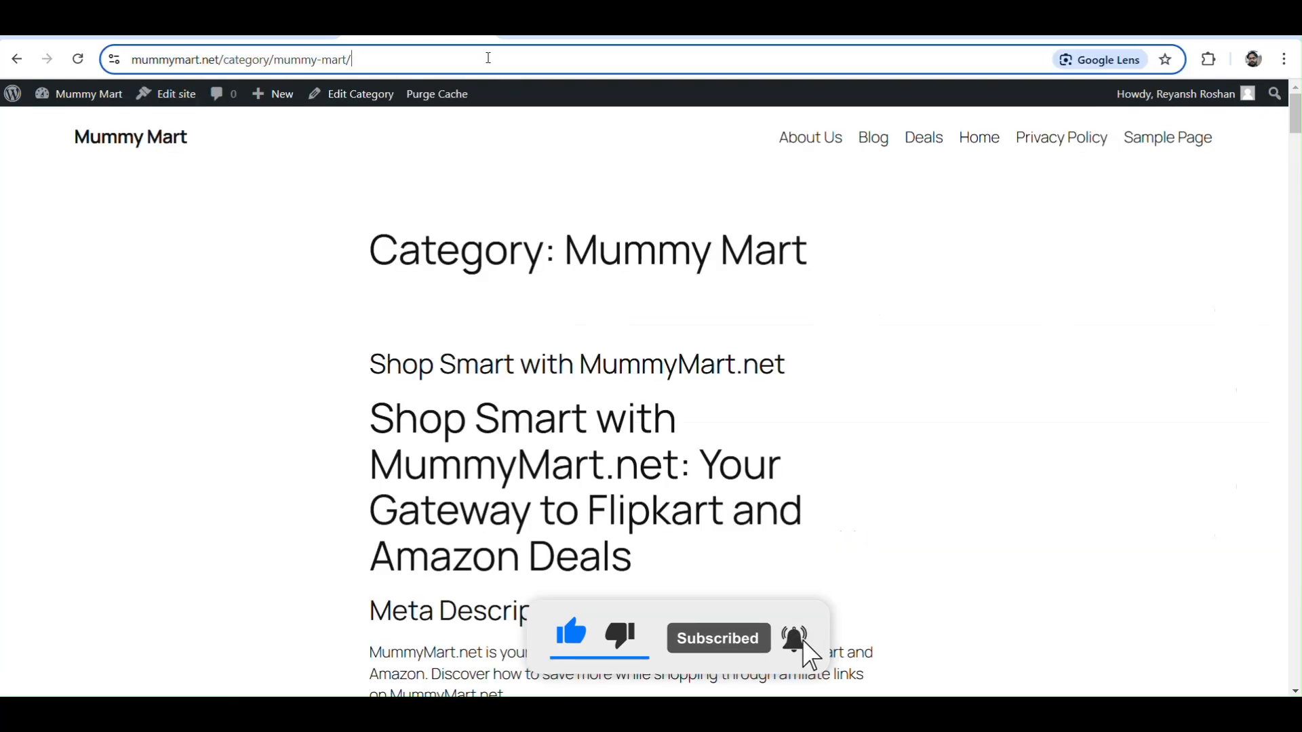
{"action": "left_click", "coordinate": [263, 36]}
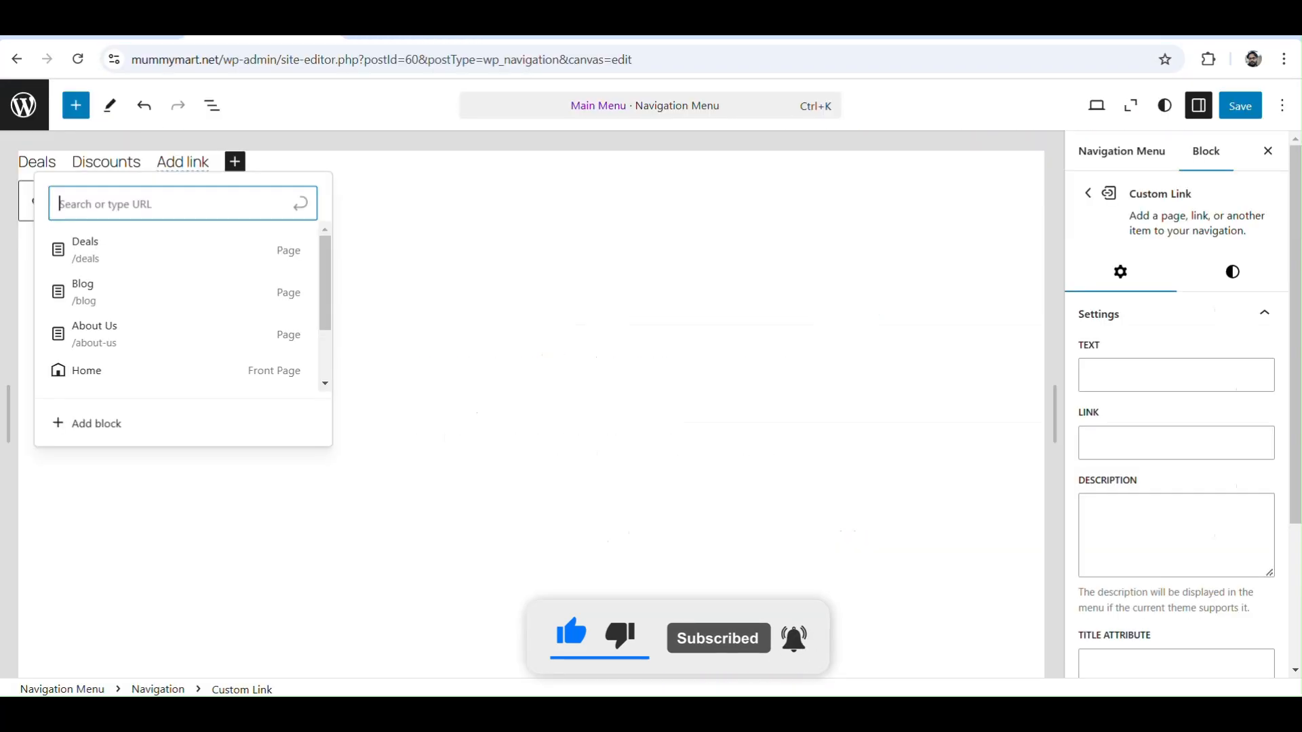
{"action": "key", "text": "ctrl+v"}
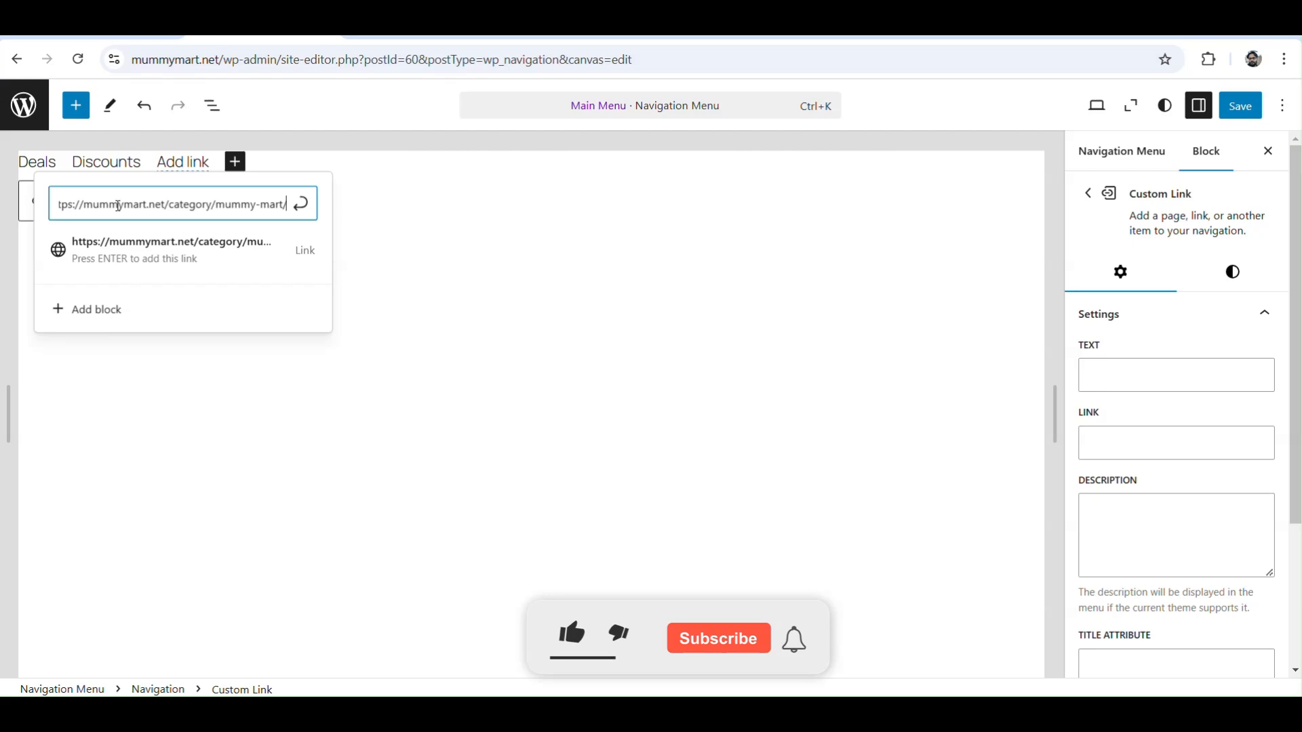
{"action": "left_click", "coordinate": [201, 261]}
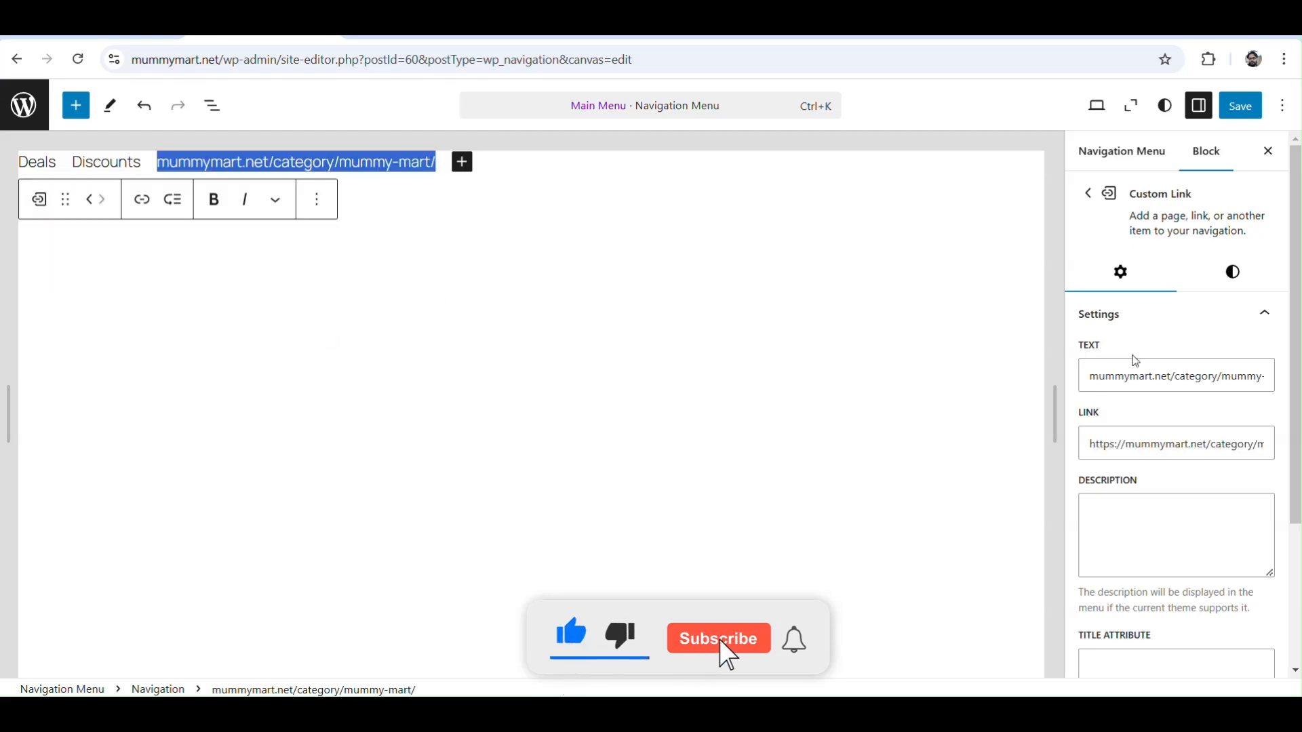
Change the text of the new mummy-mart category link to "Mummy Mart".
{"action": "left_click", "coordinate": [1136, 374]}
{"action": "key", "text": "ctrl+a"}
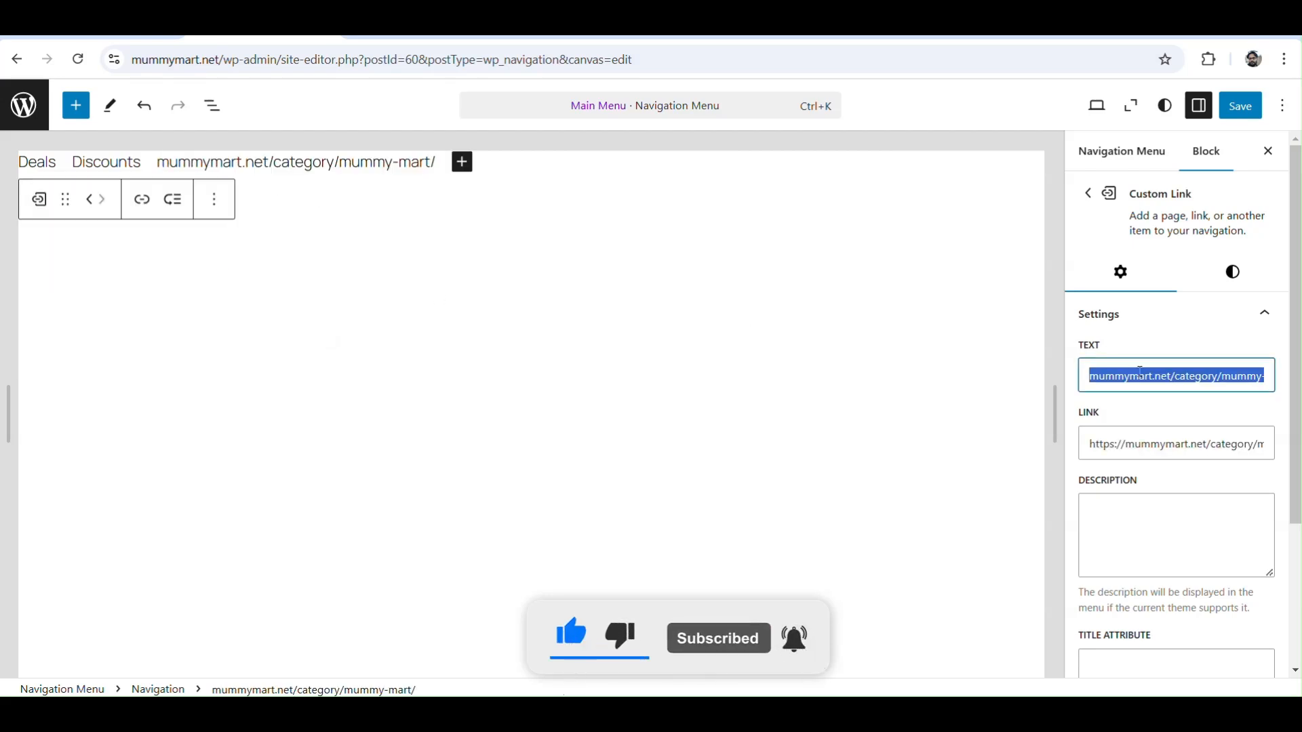
{"action": "type", "text": "Mummy Mart"}
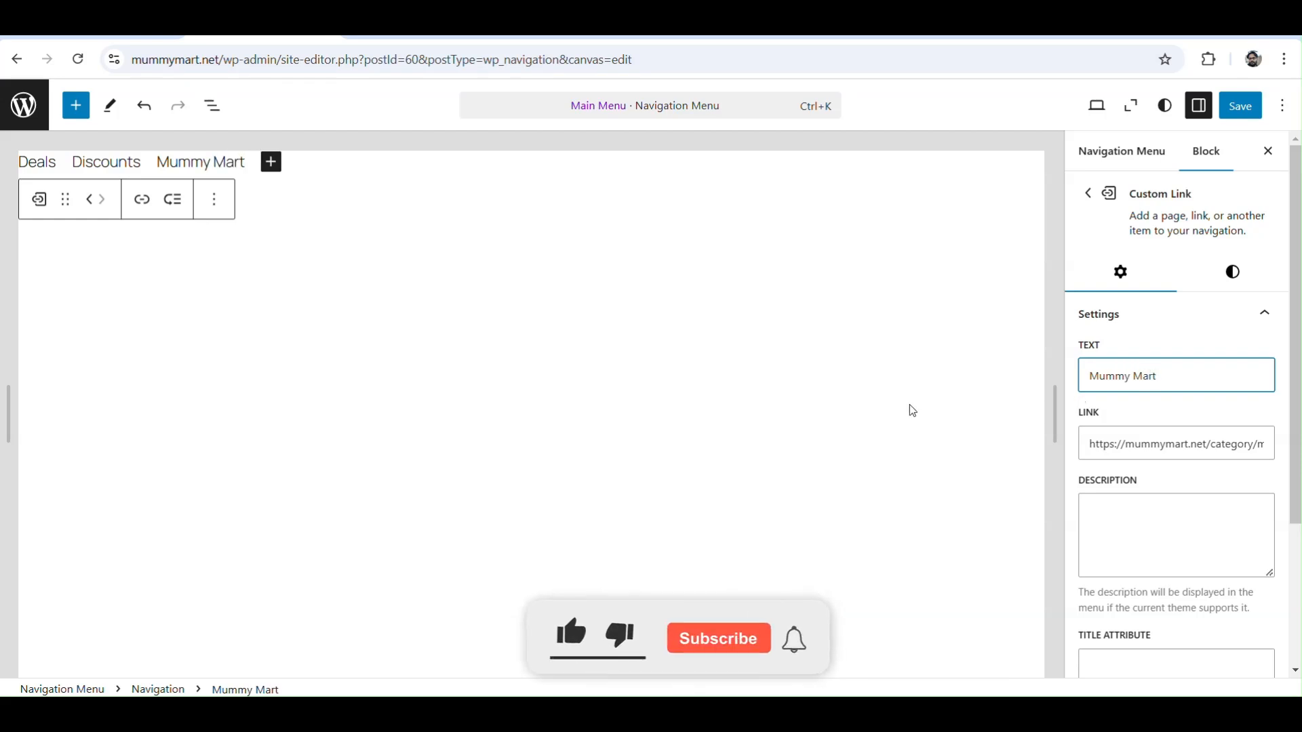
{"action": "left_click", "coordinate": [271, 162]}
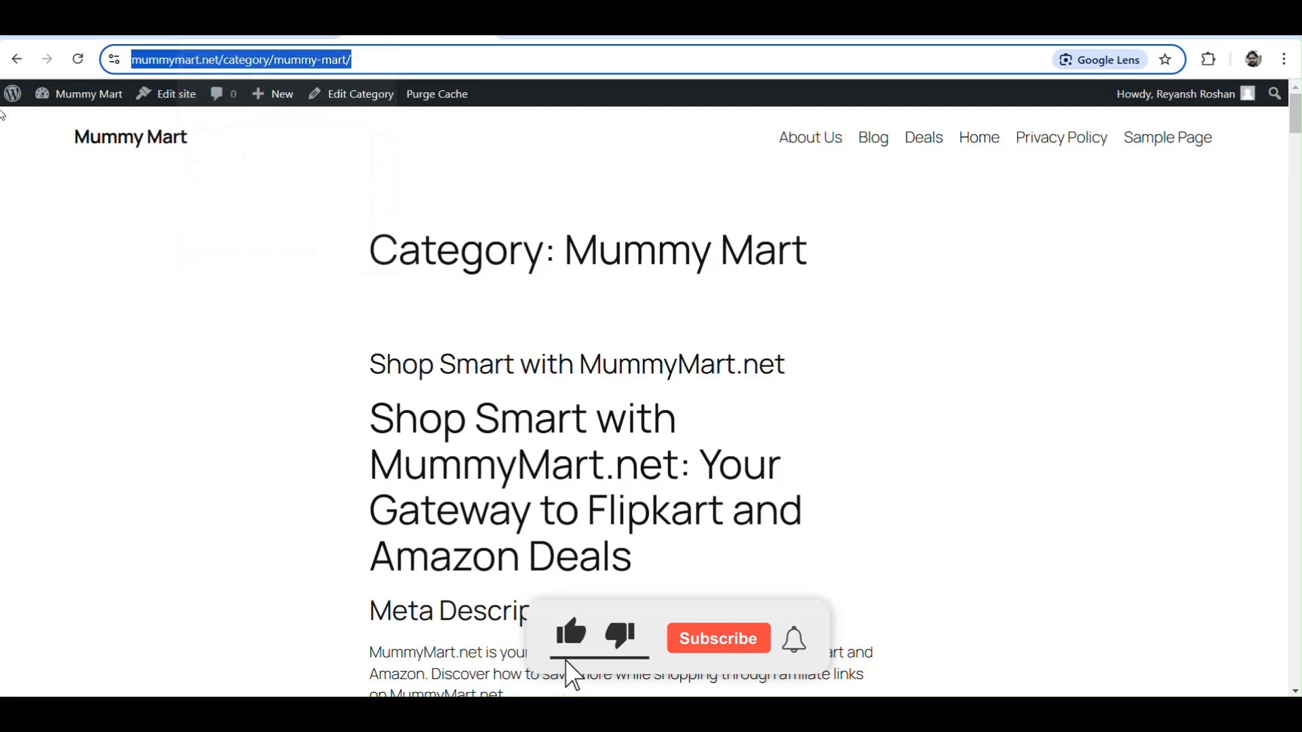
{"action": "left_click", "coordinate": [17, 59]}
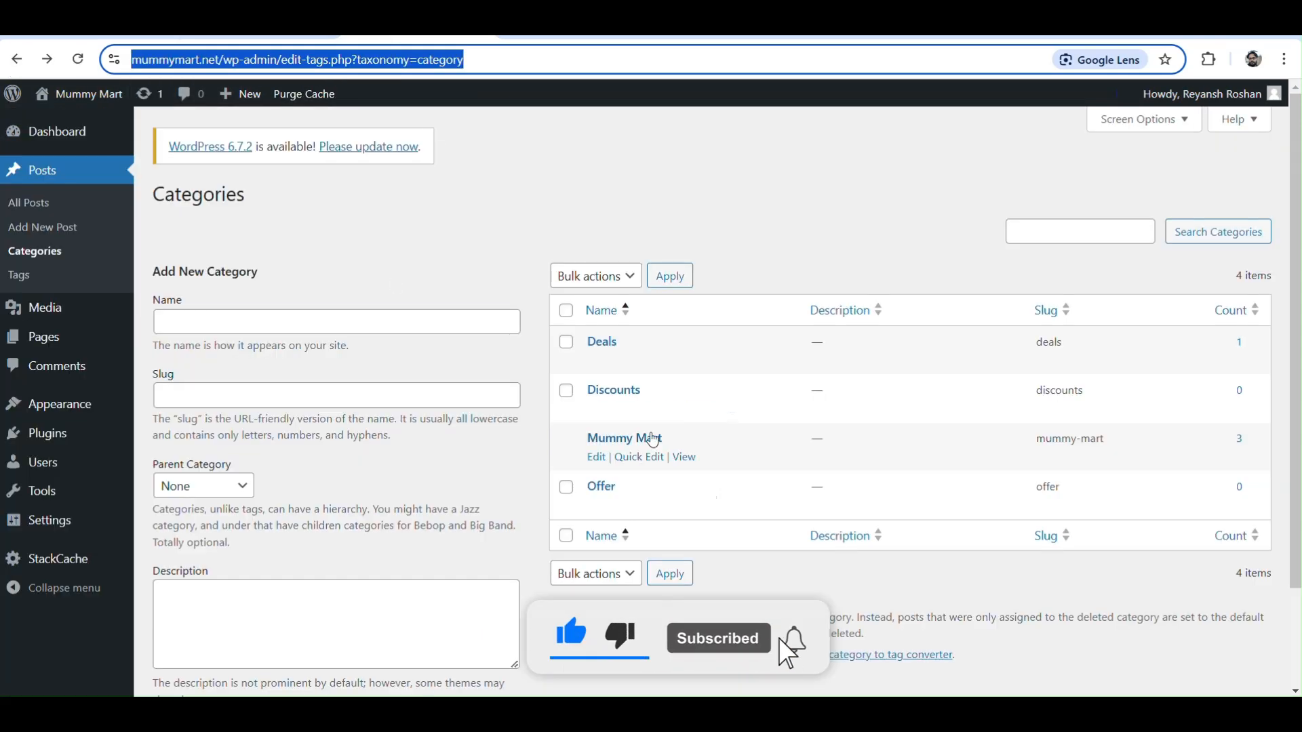
{"action": "left_click", "coordinate": [725, 507]}
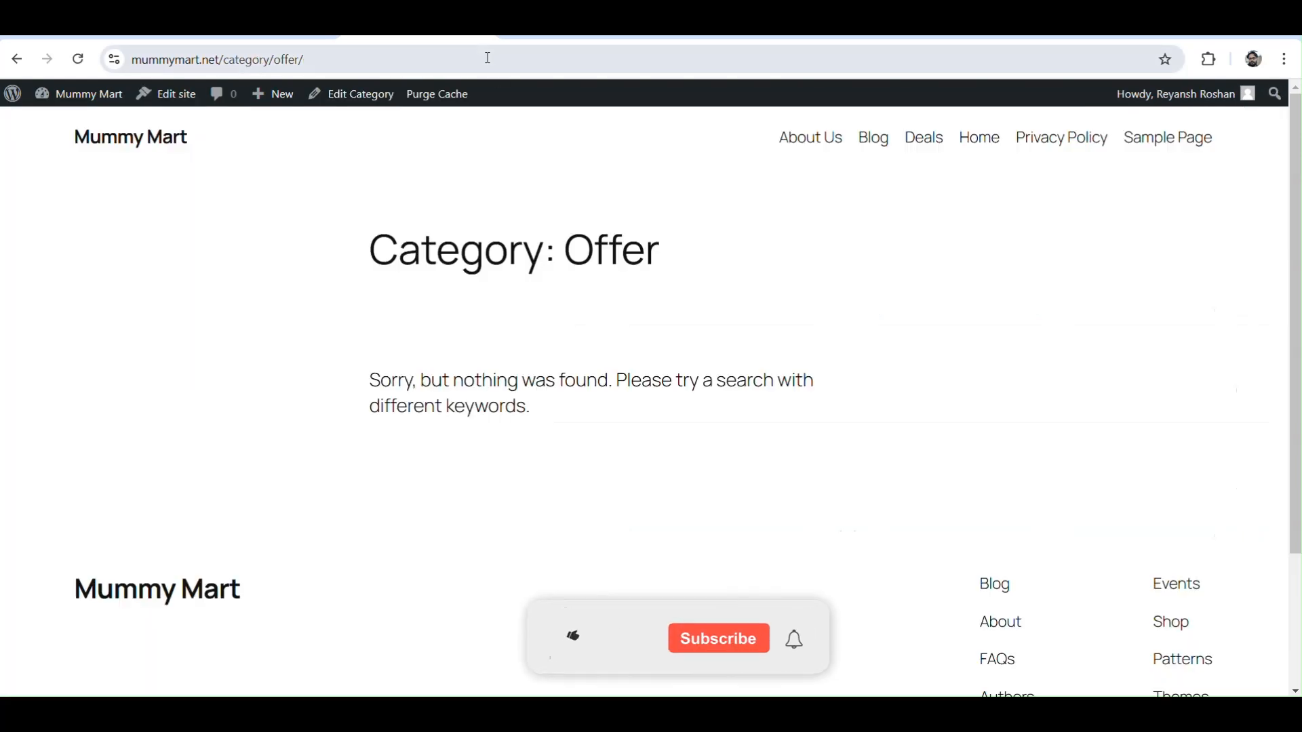
{"action": "left_click", "coordinate": [473, 54]}
{"action": "key", "text": "ctrl+c"}
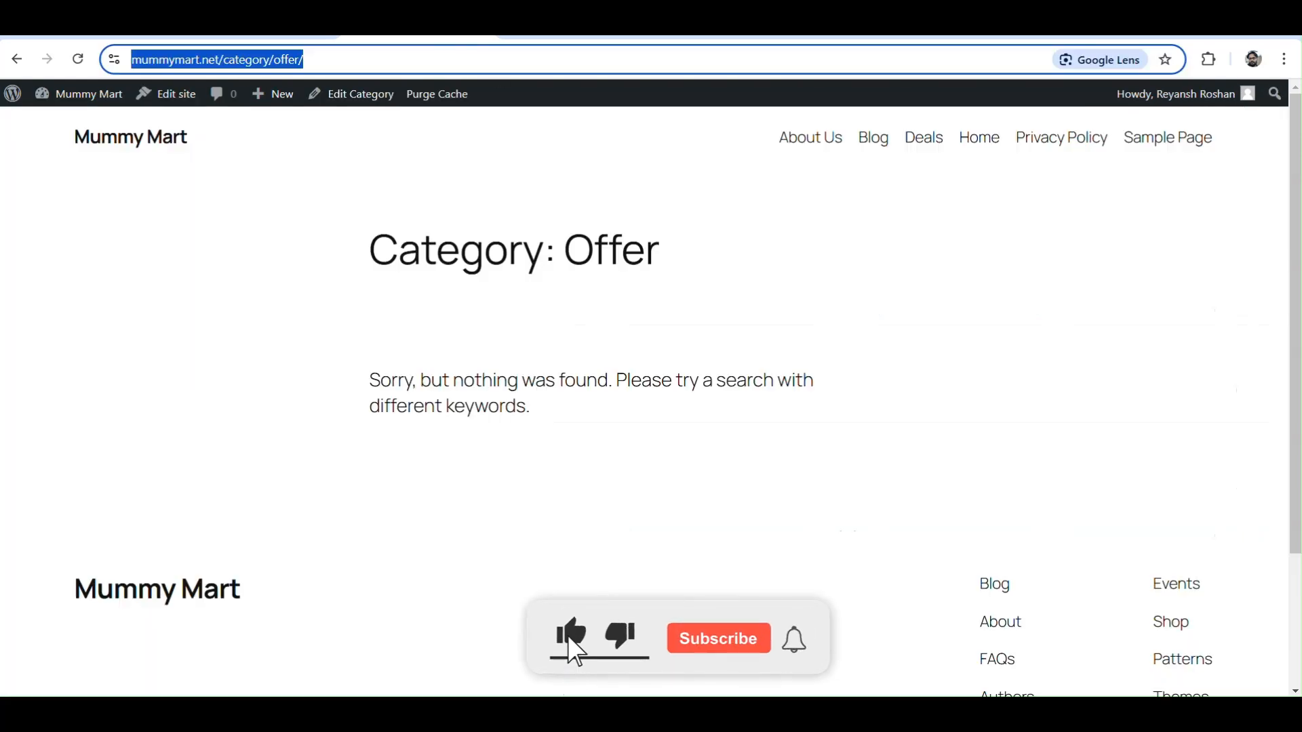
{"action": "key", "text": "ctrl+Tab"}
{"action": "key", "text": "ctrl+v"}
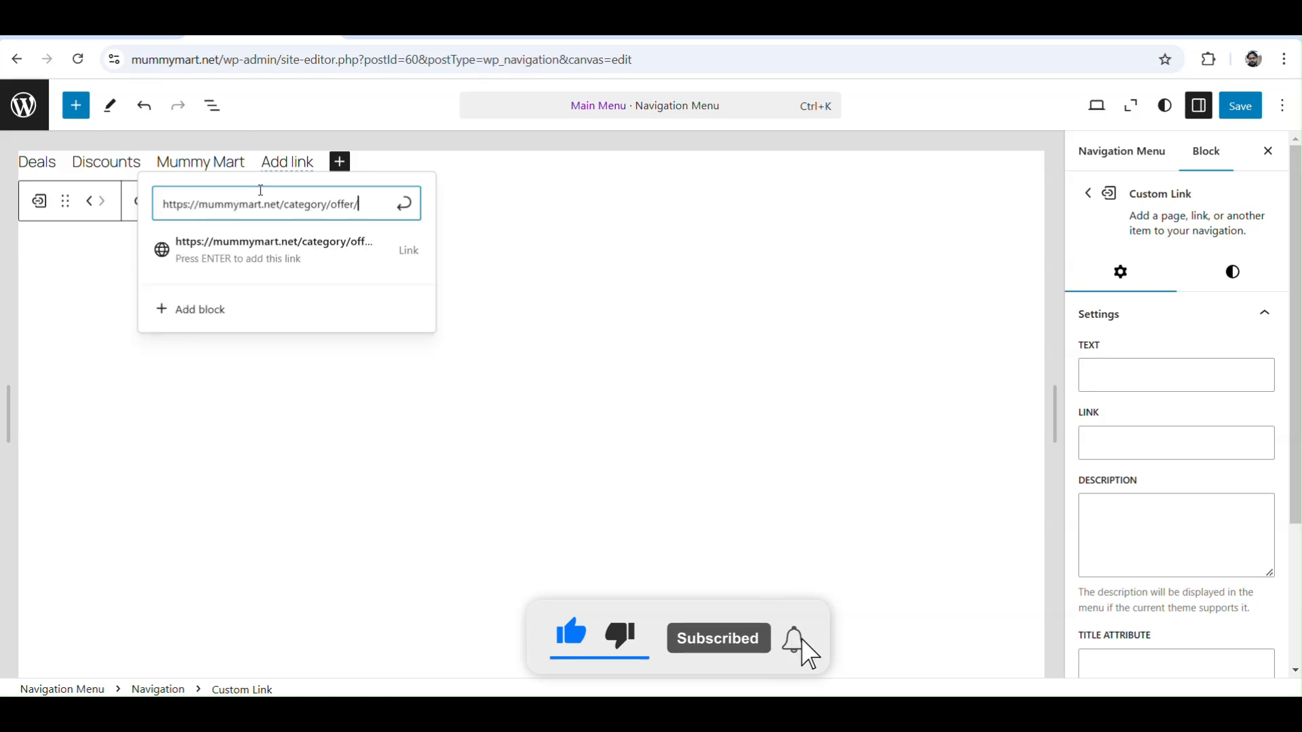
{"action": "left_click", "coordinate": [310, 246]}
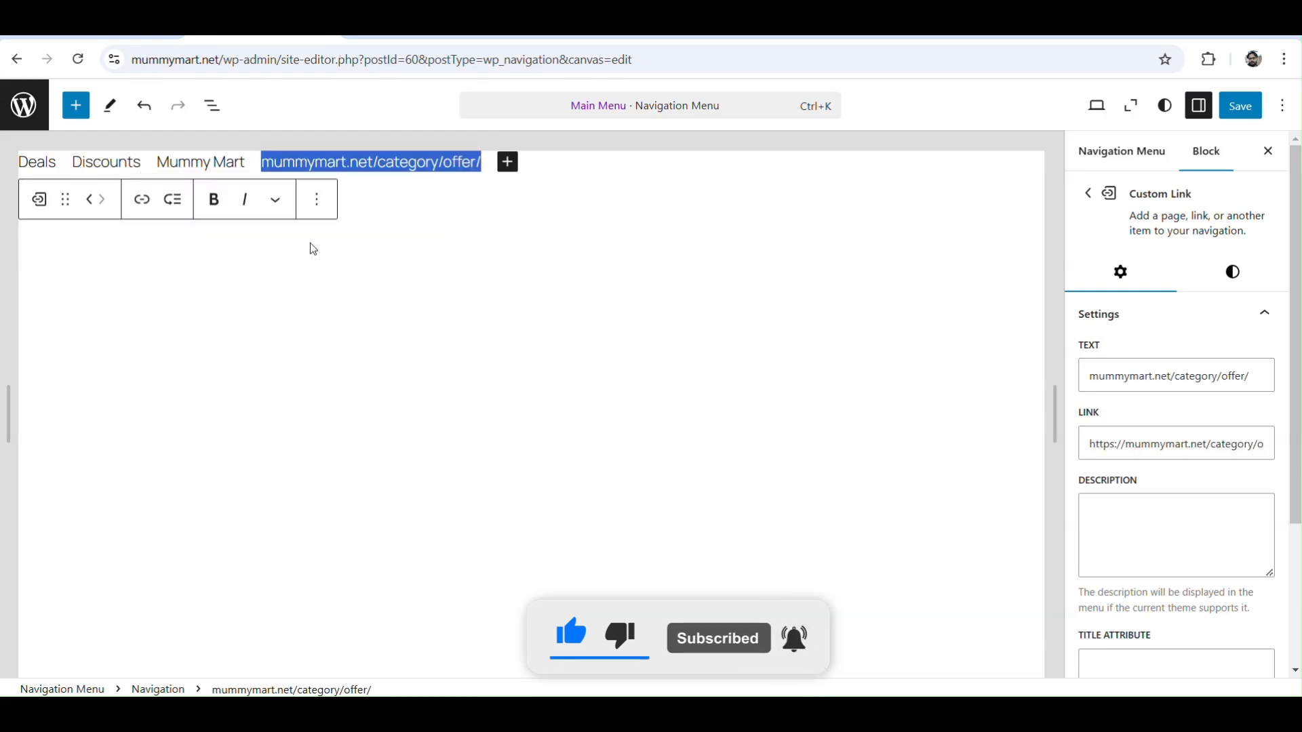
Change the text of the new offer category link to "Offer".
{"action": "left_click", "coordinate": [1130, 375]}
{"action": "key", "text": "ctrl+a"}
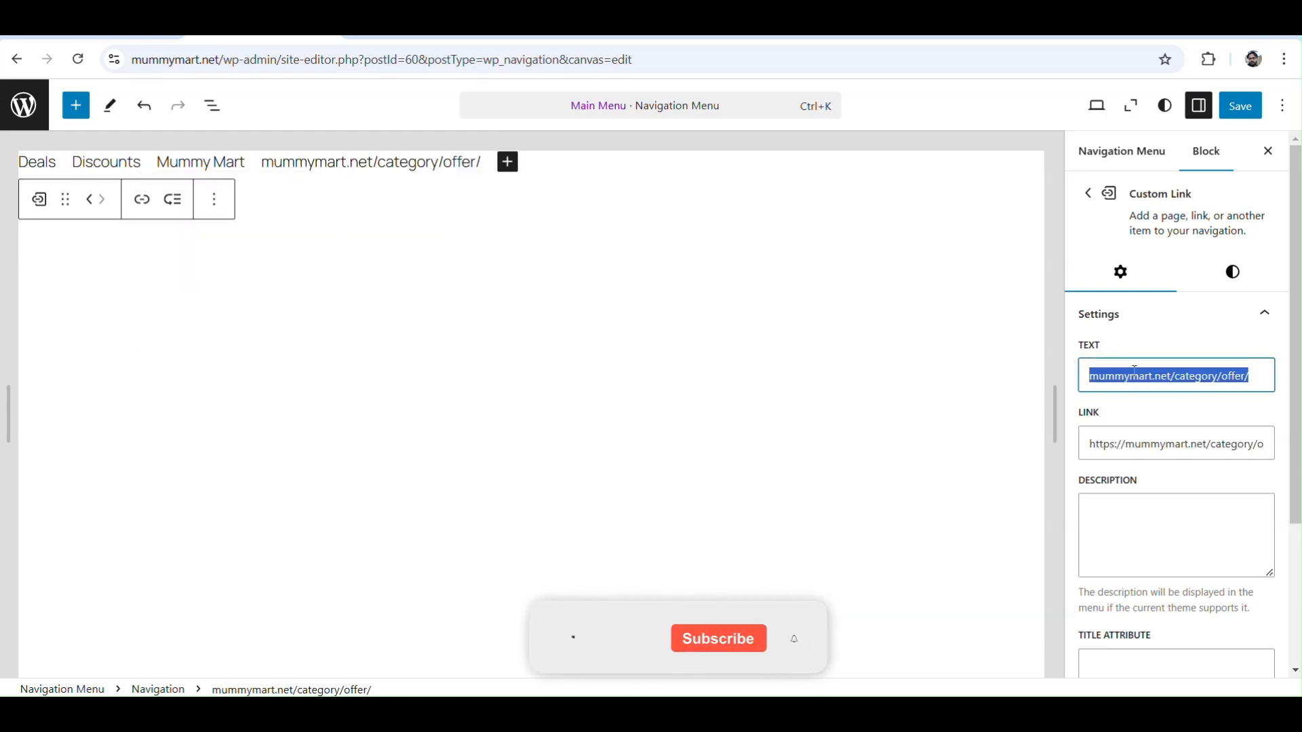
{"action": "type", "text": "O"}
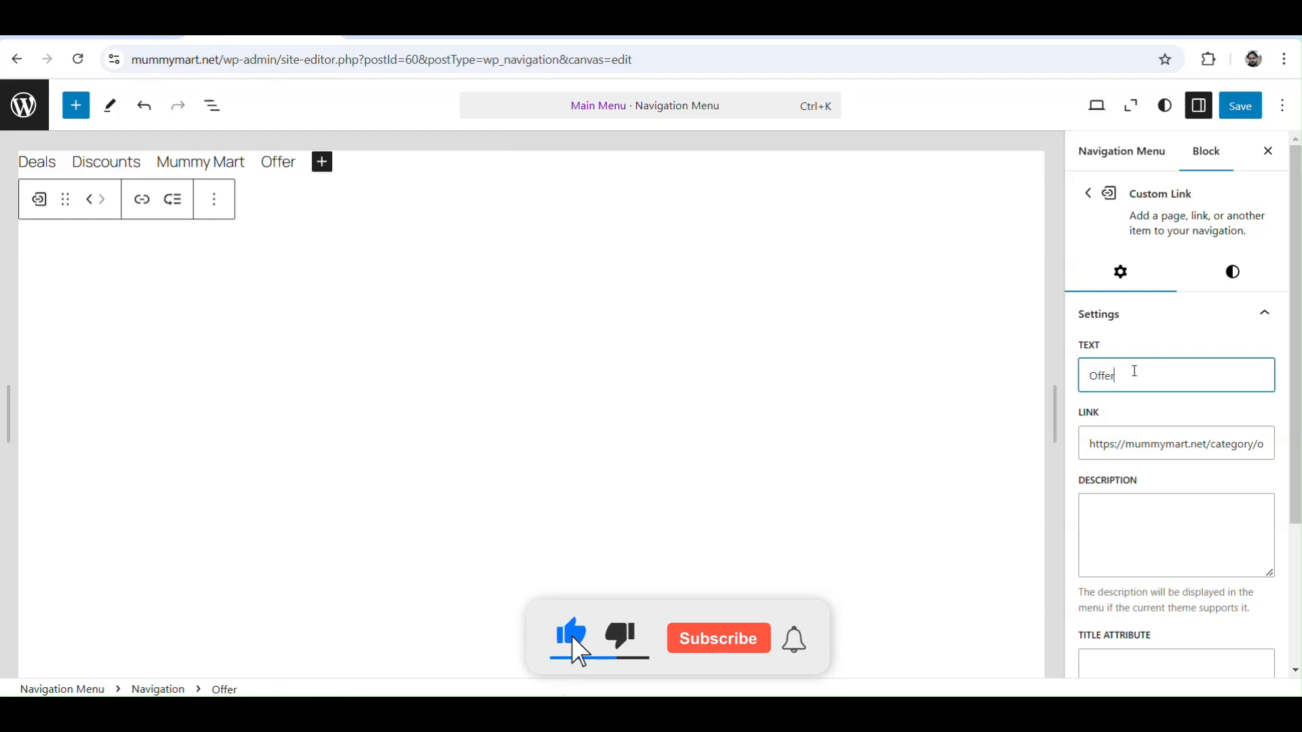
{"action": "type", "text": "ffer"}
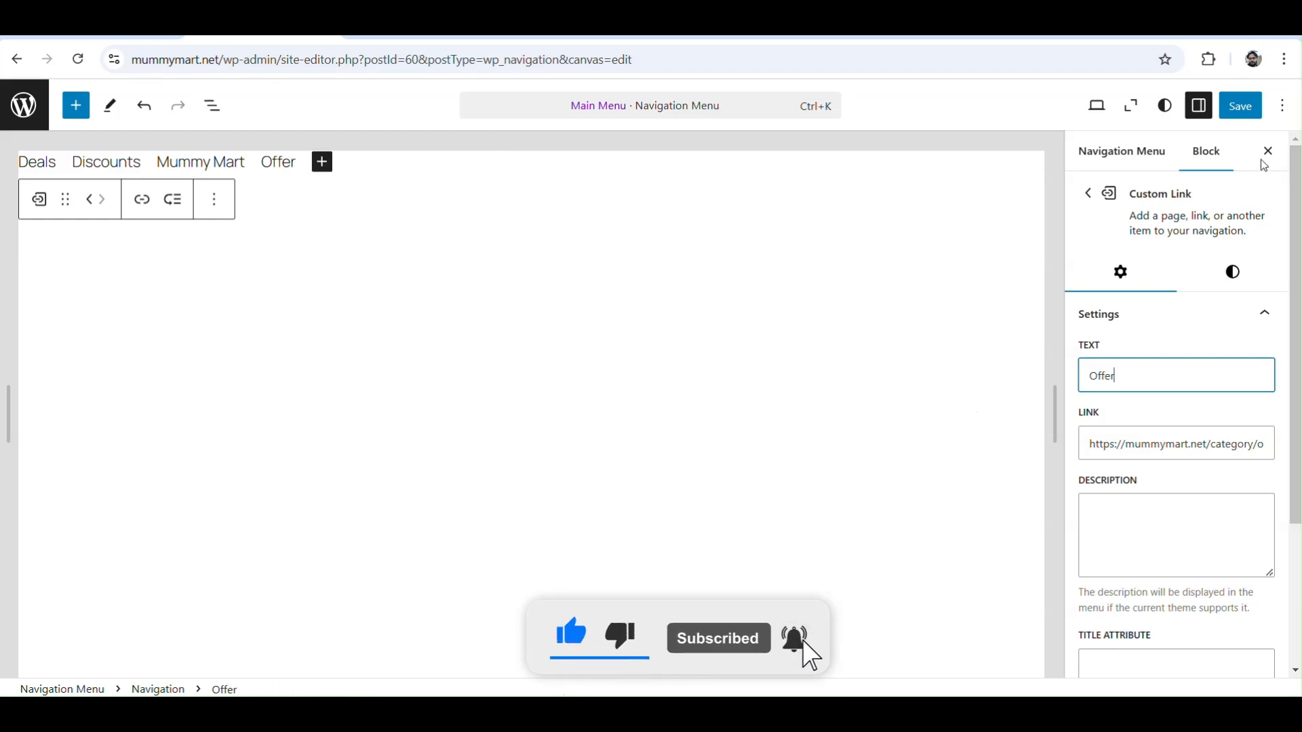
Save the Main Menu with its category links and leave the navigation menu editor.
{"action": "left_click", "coordinate": [1246, 109]}
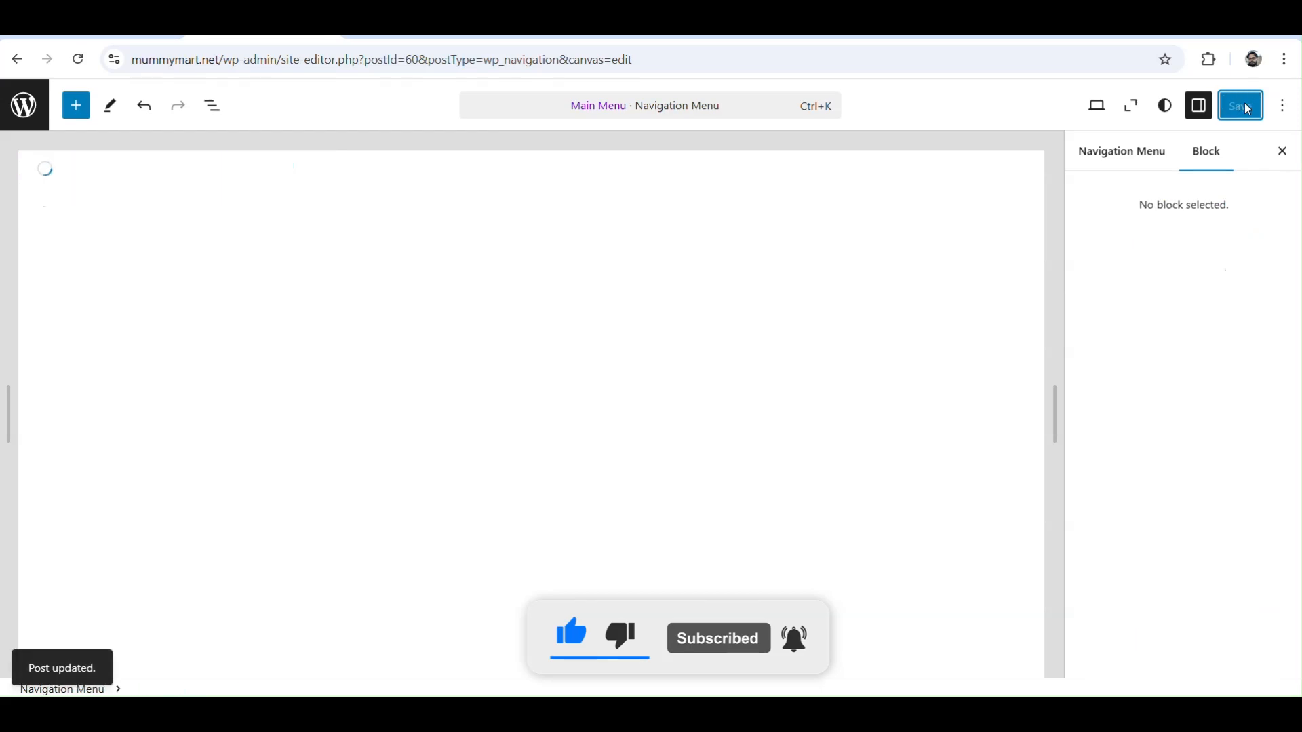
{"action": "left_click", "coordinate": [18, 60]}
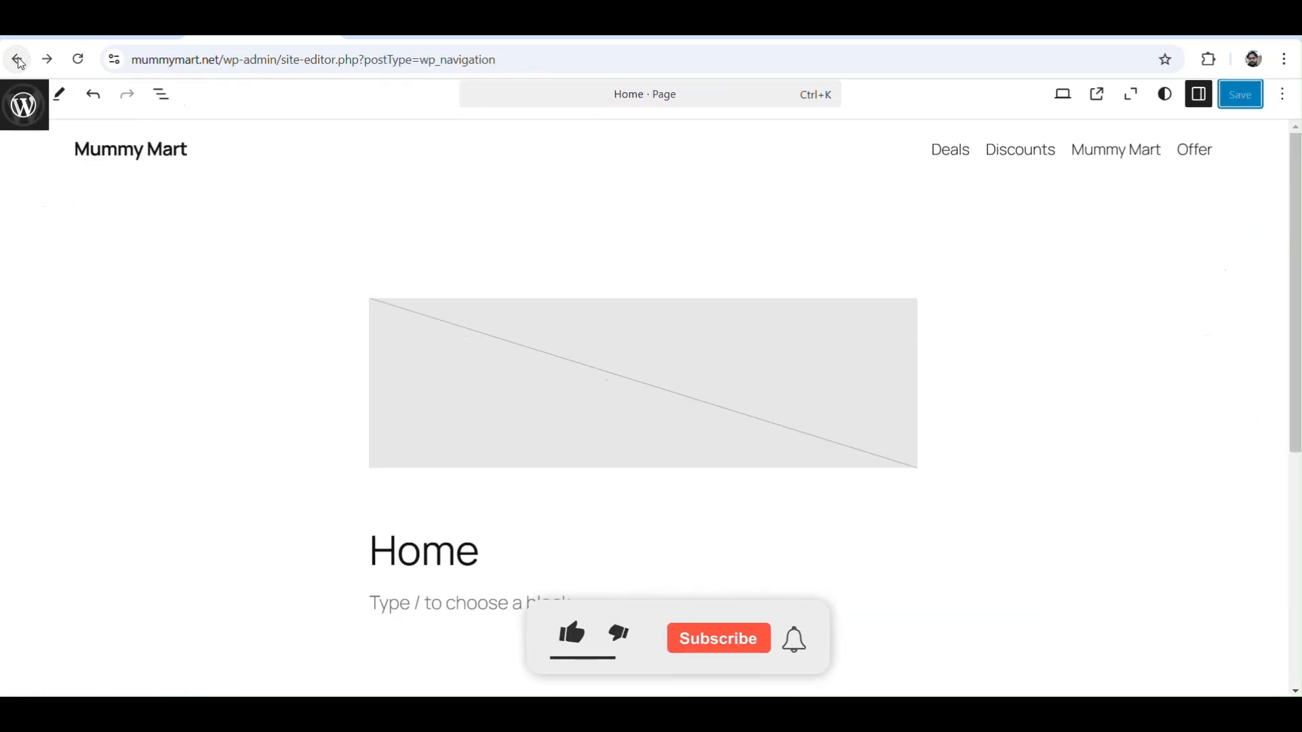
{"action": "left_click", "coordinate": [10, 65]}
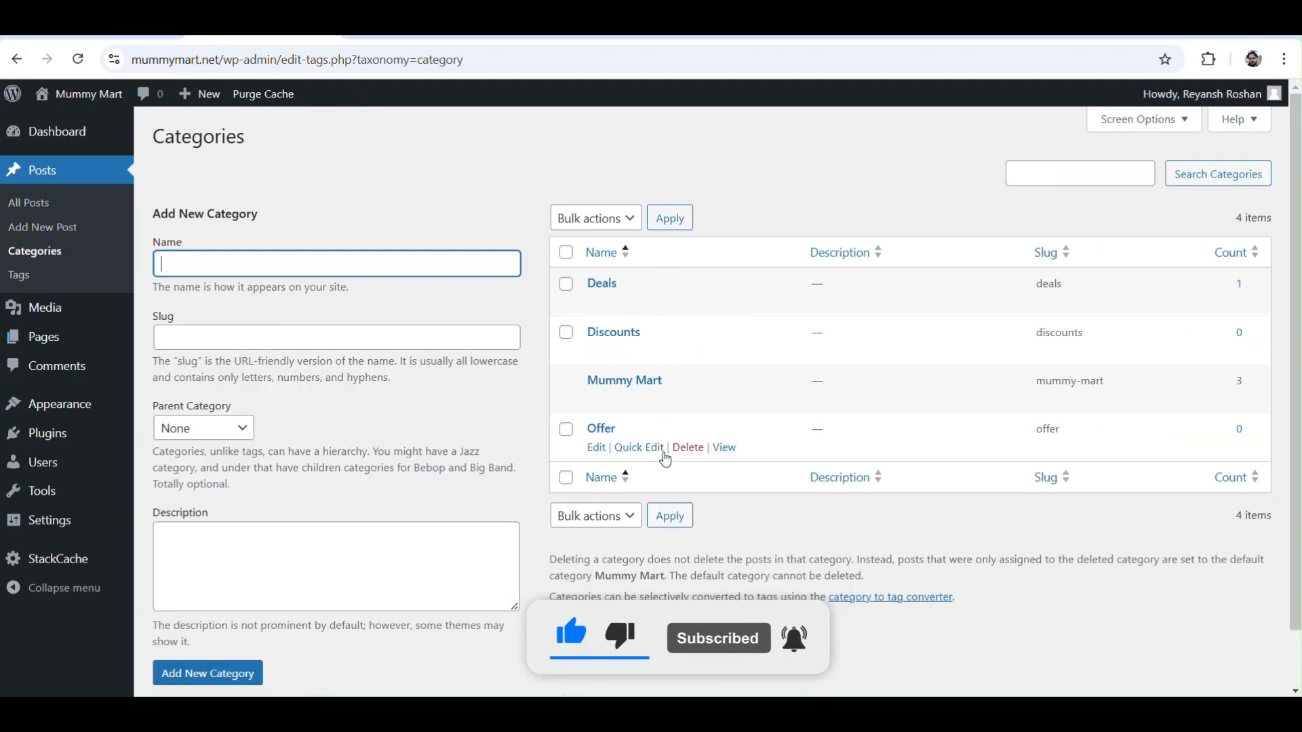
Open the "Hello world!" post for editing, assign it only to the Discounts category instead of Mummy Mart, and save it.
{"action": "left_click", "coordinate": [30, 205]}
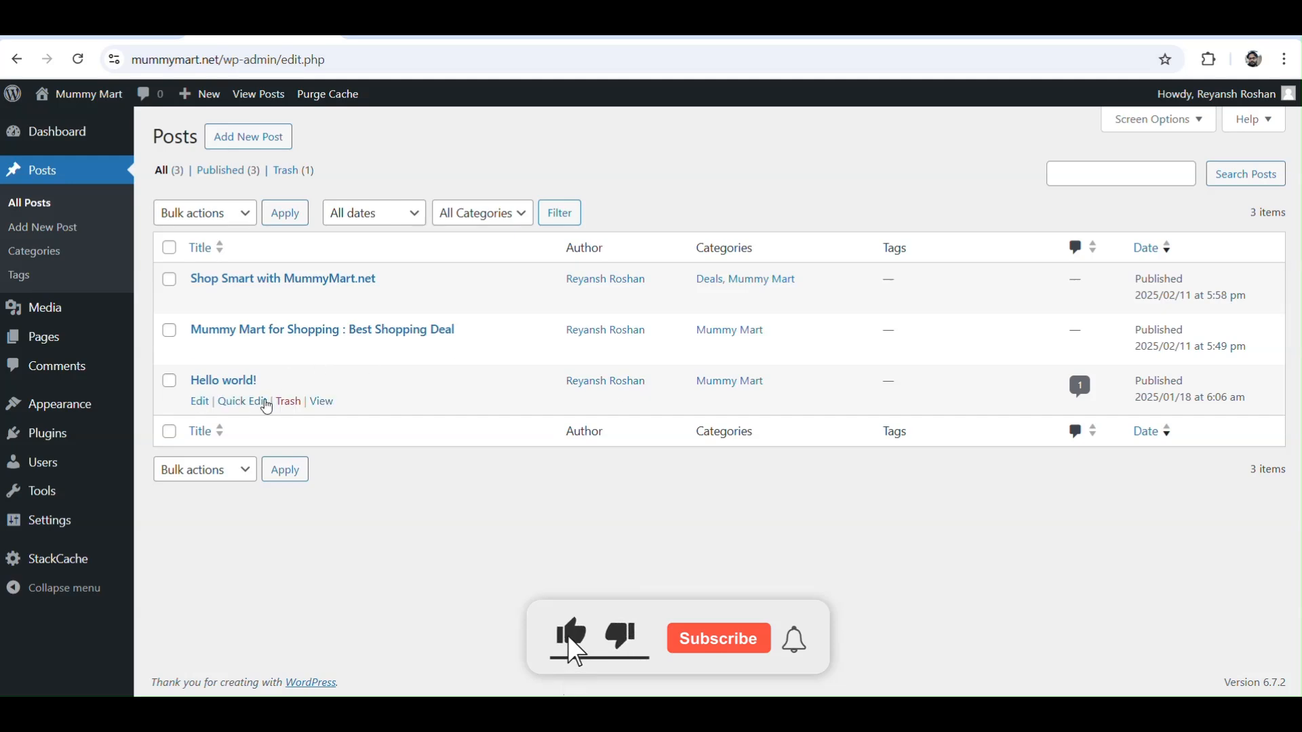
{"action": "left_click", "coordinate": [199, 401]}
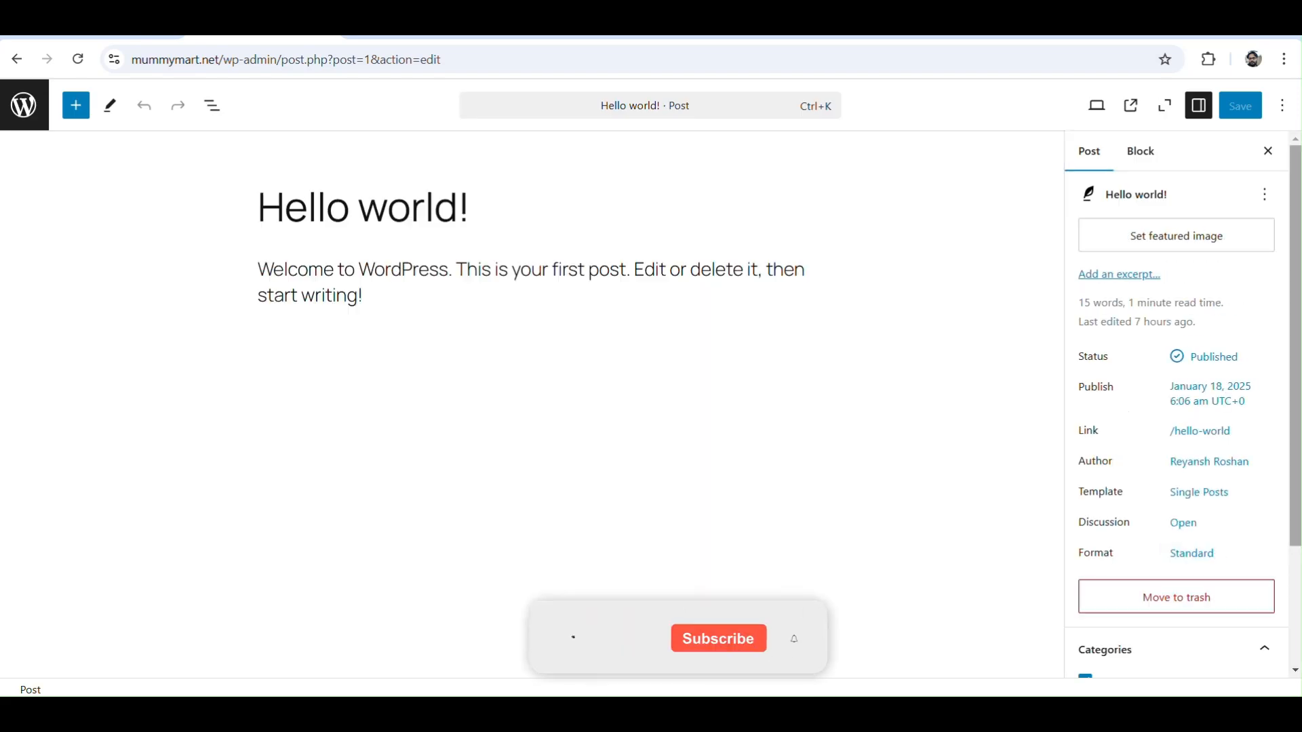
{"action": "scroll", "coordinate": [1293, 456], "scroll_direction": "down", "scroll_amount": 3}
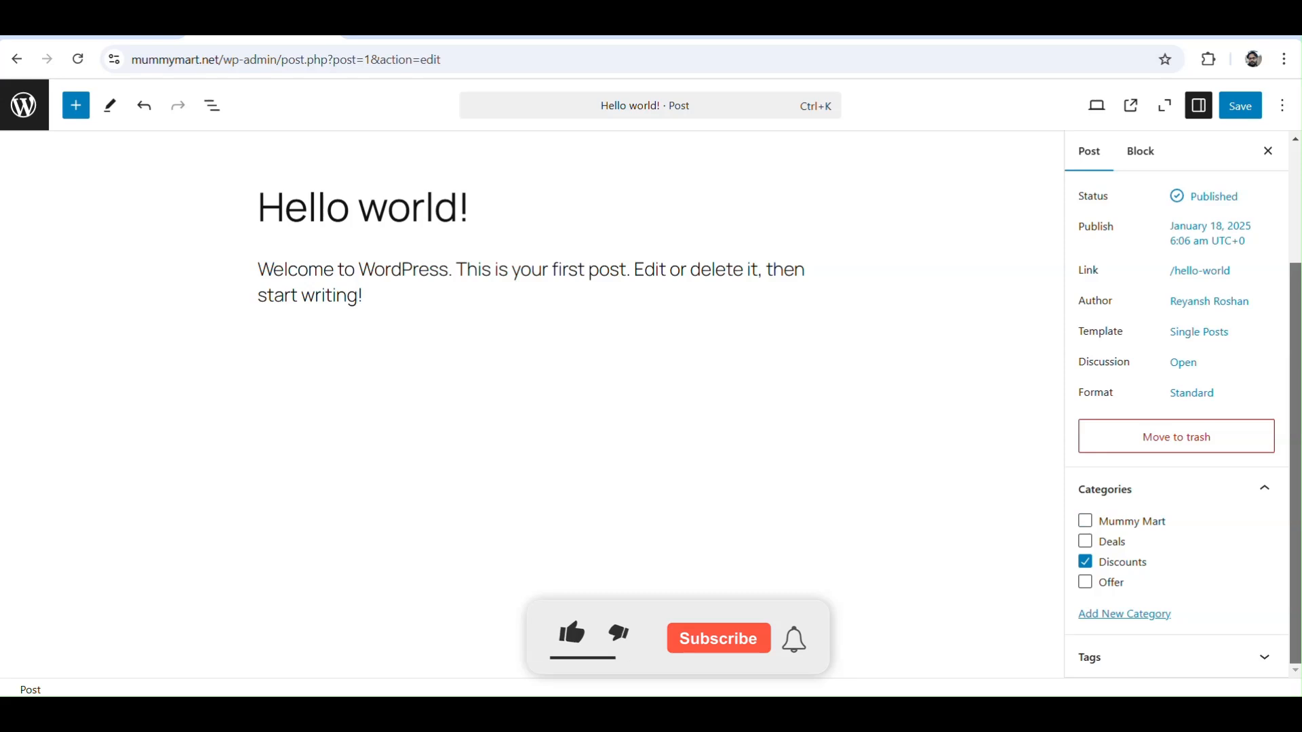
{"action": "scroll", "coordinate": [1291, 268], "scroll_direction": "up", "scroll_amount": 3}
{"action": "left_click", "coordinate": [1246, 108]}
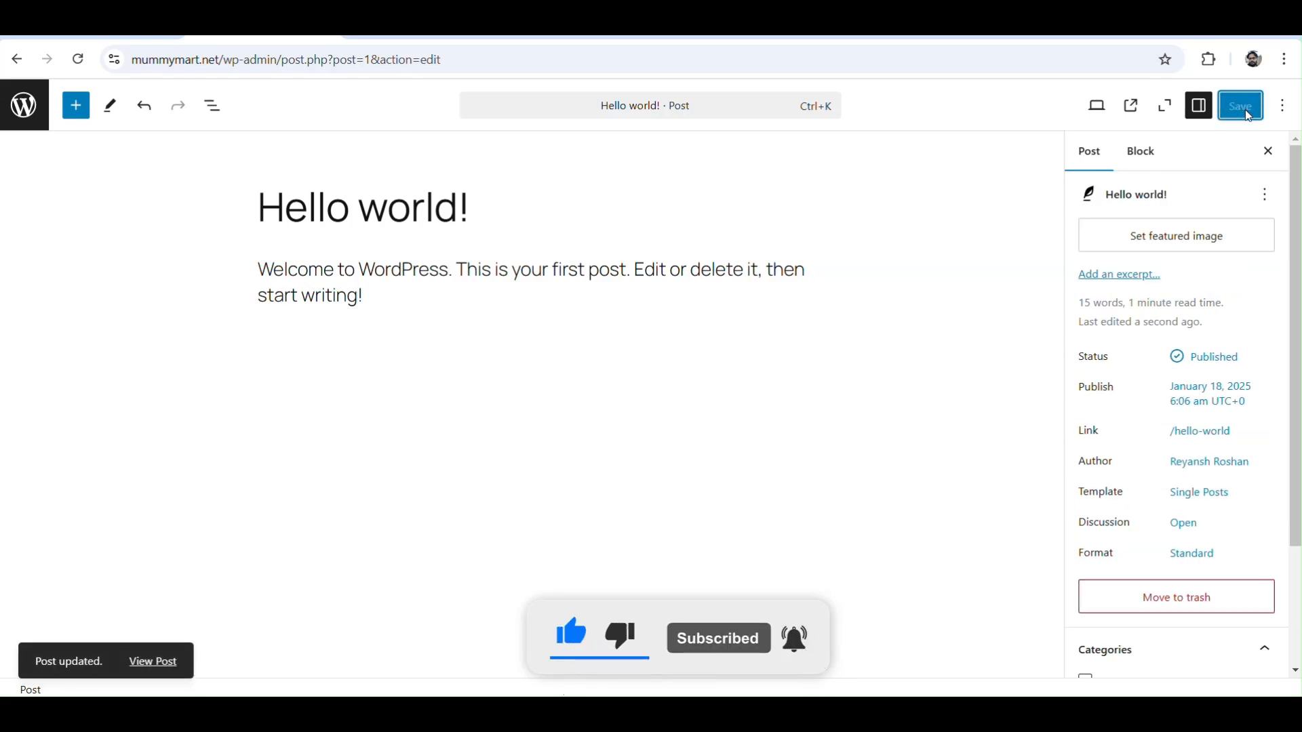
Leave the post editor and reload the mummymart.net home page to check its navigation menu.
{"action": "left_click", "coordinate": [18, 61]}
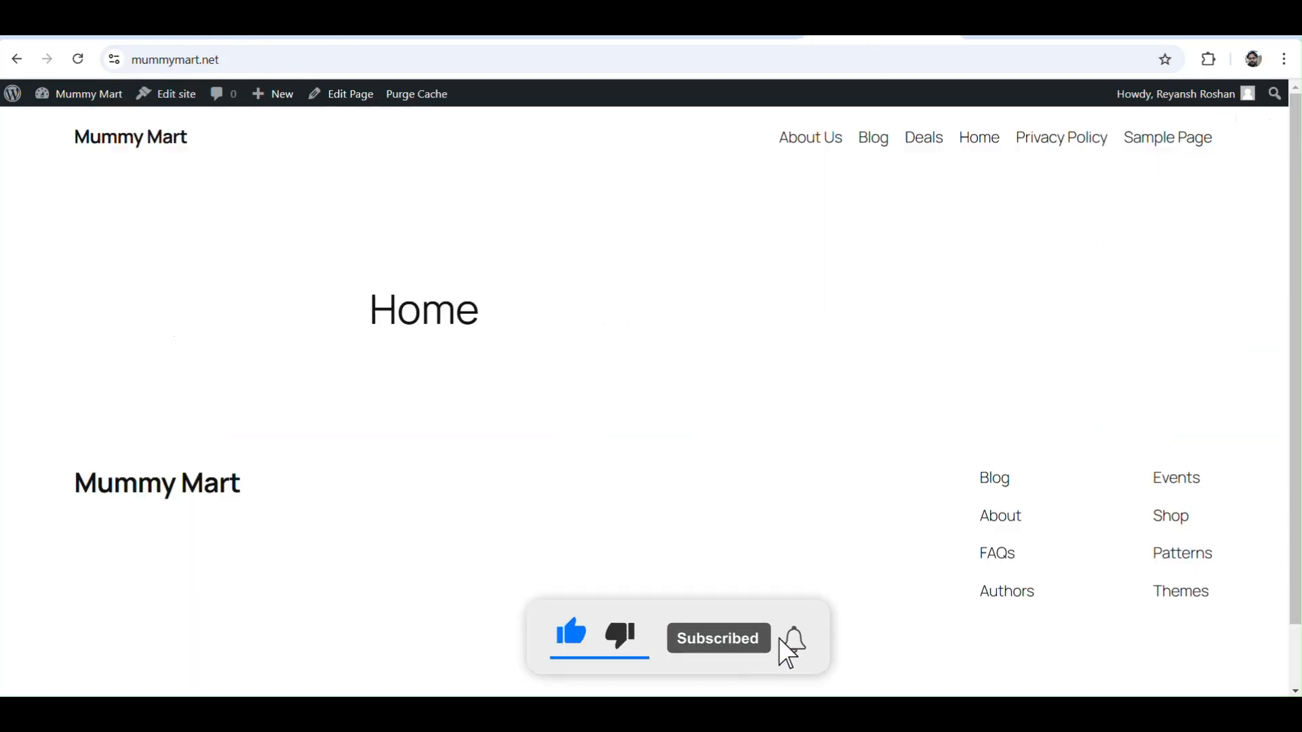
{"action": "left_click", "coordinate": [267, 59]}
{"action": "key", "text": "Return"}
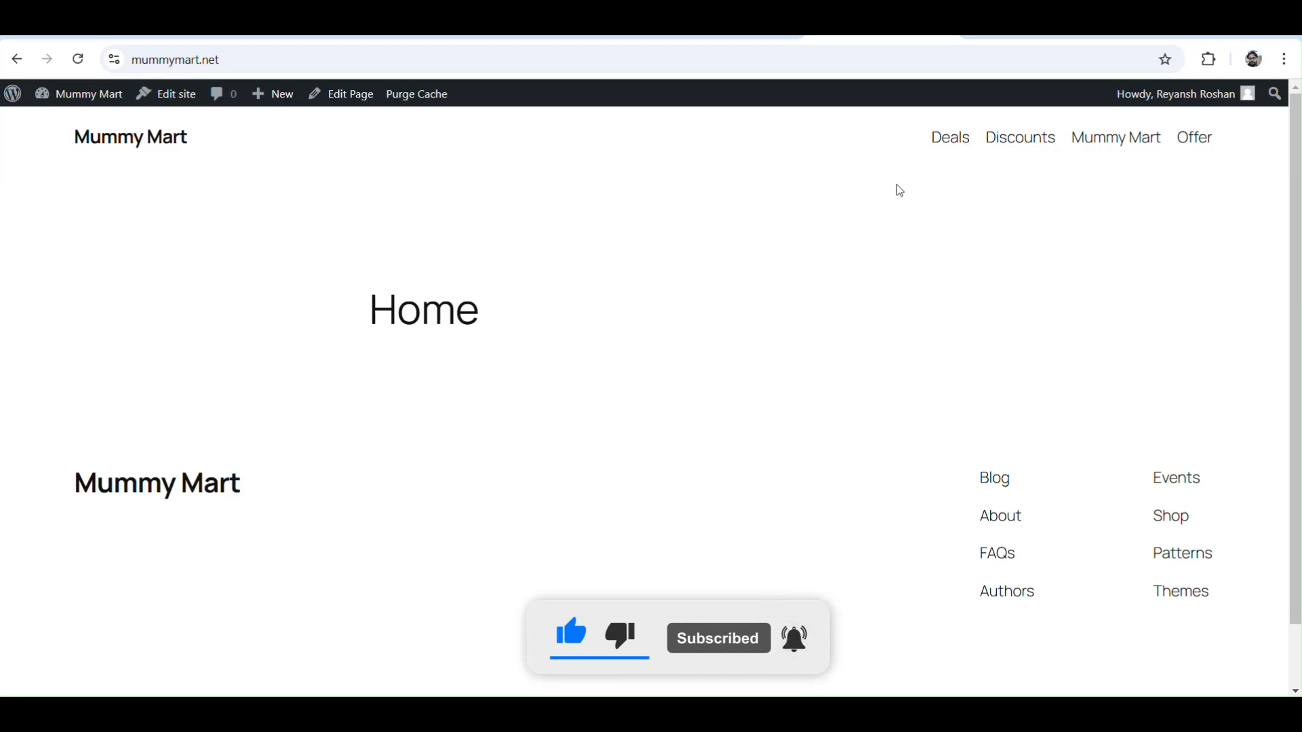
Open the Deals category from the site's menu and look through the posts listed on its page.
{"action": "left_click", "coordinate": [949, 141]}
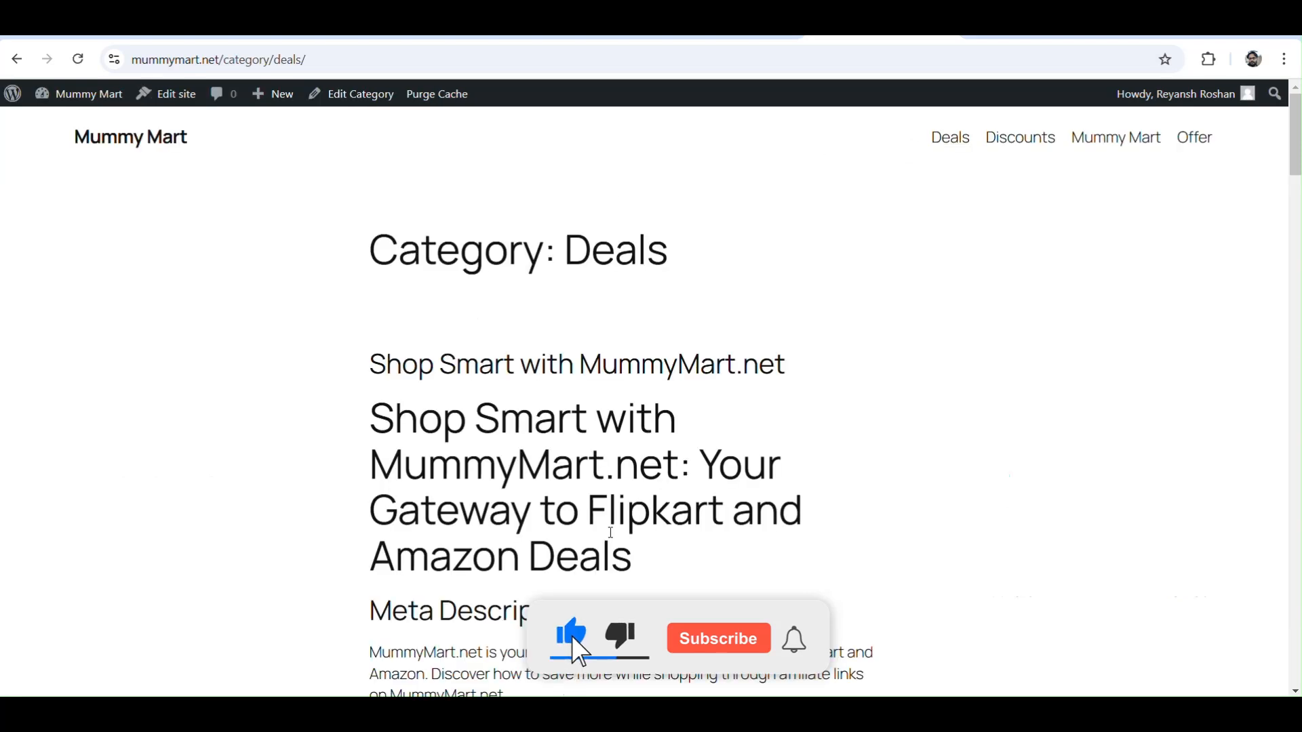
{"action": "scroll", "coordinate": [642, 406], "scroll_direction": "down", "scroll_amount": 10}
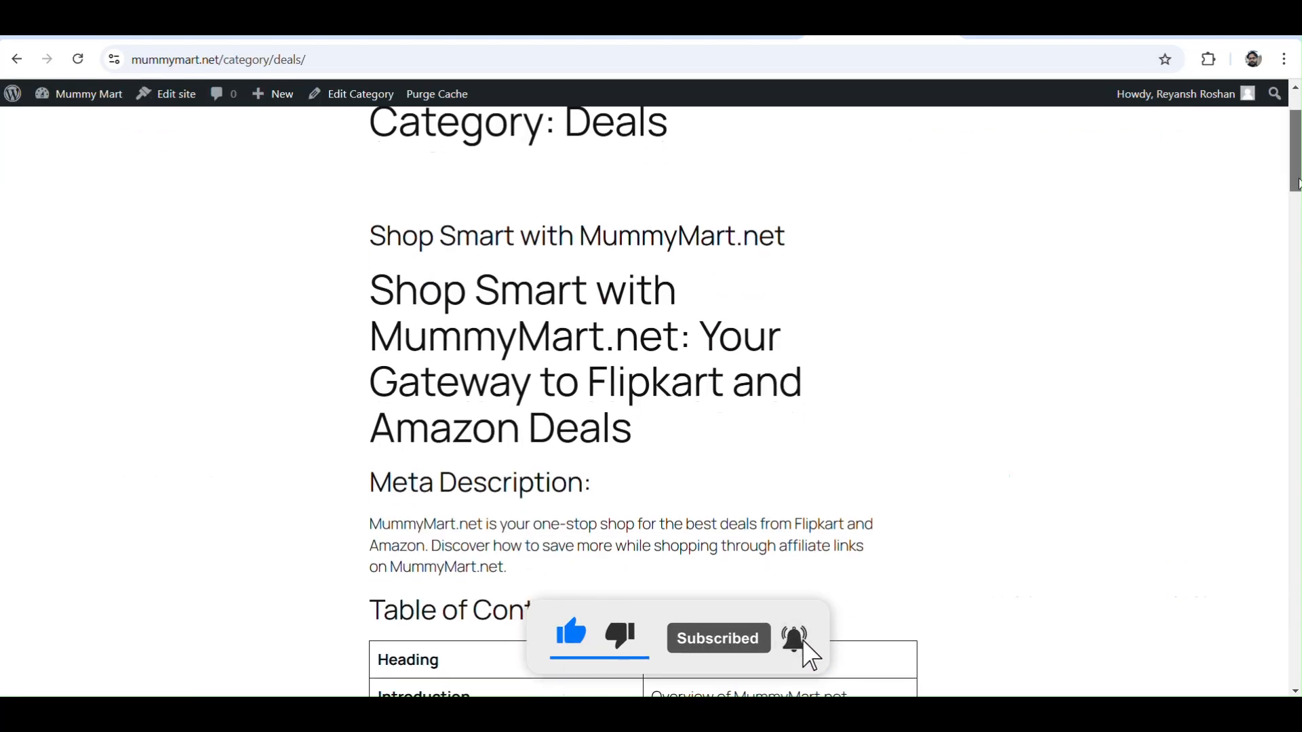
{"action": "scroll", "coordinate": [643, 406], "scroll_direction": "up", "scroll_amount": 10}
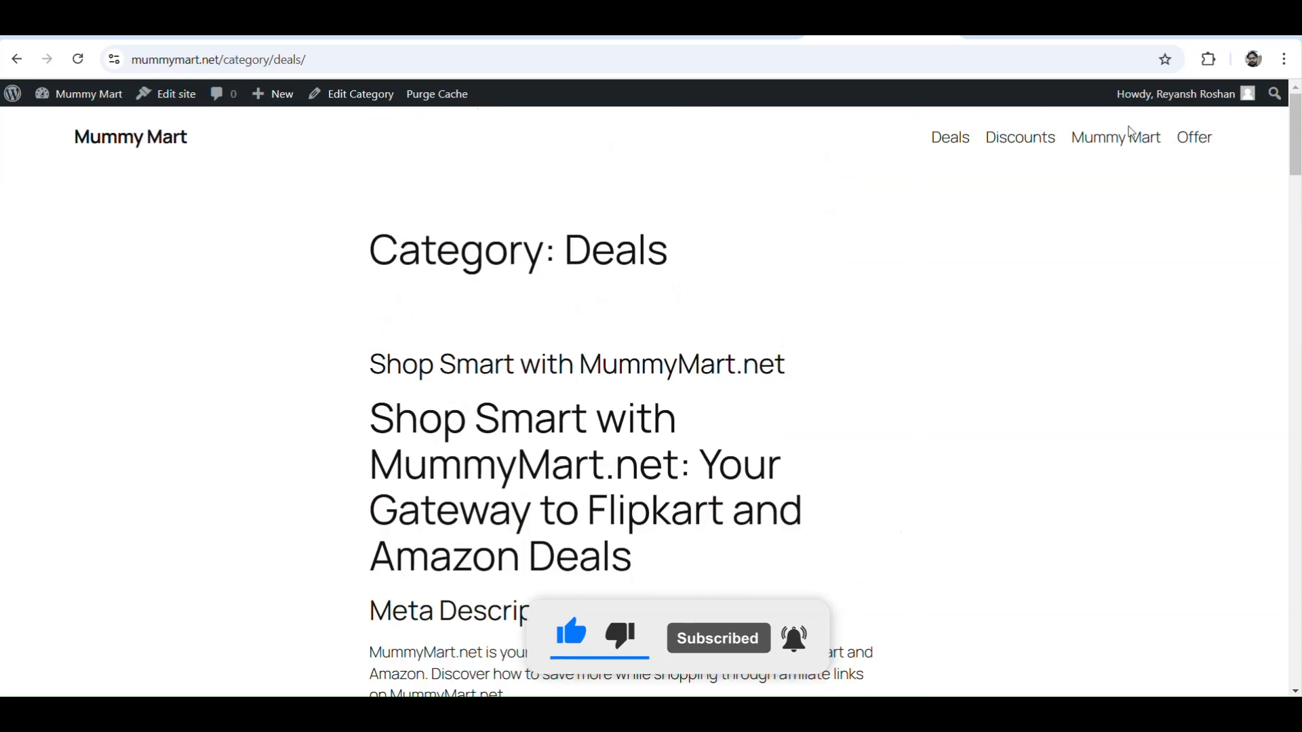
Check the Discounts and Mummy Mart category pages from the site's menu, looking through the posts each one lists.
{"action": "left_click", "coordinate": [1017, 143]}
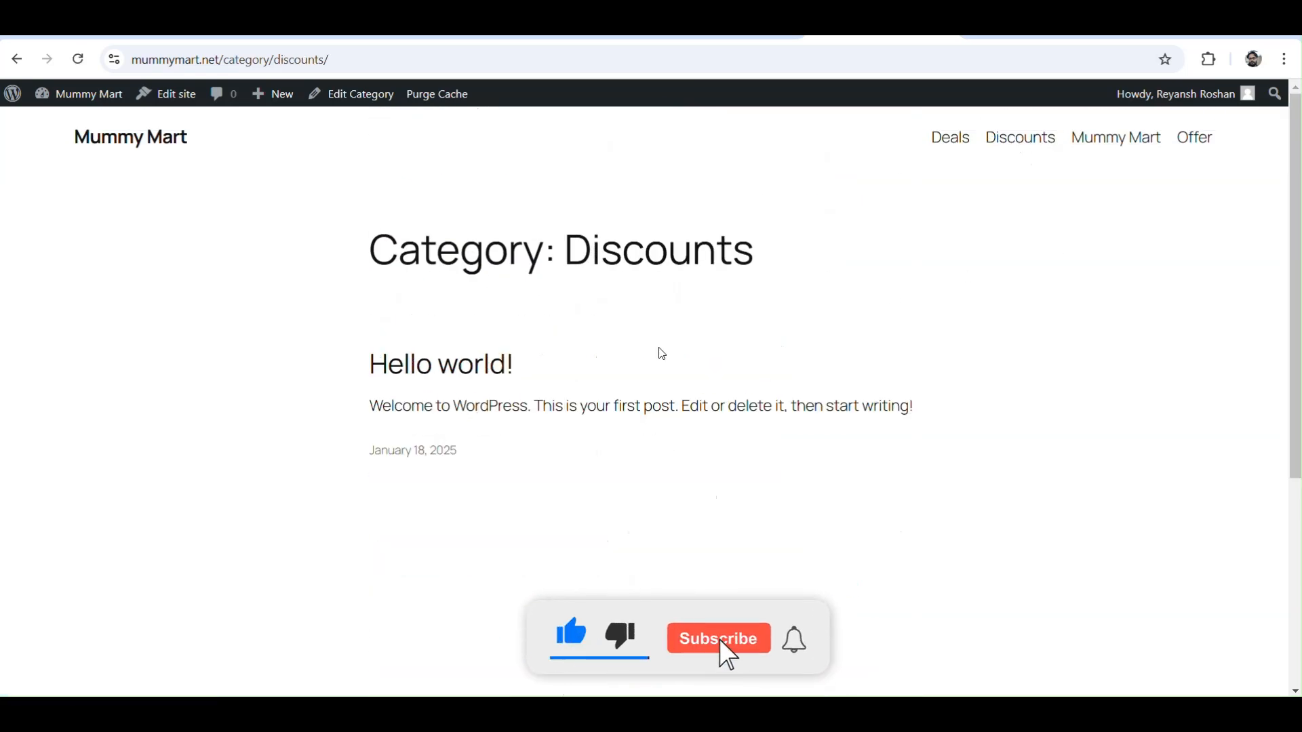
{"action": "left_click", "coordinate": [1113, 141]}
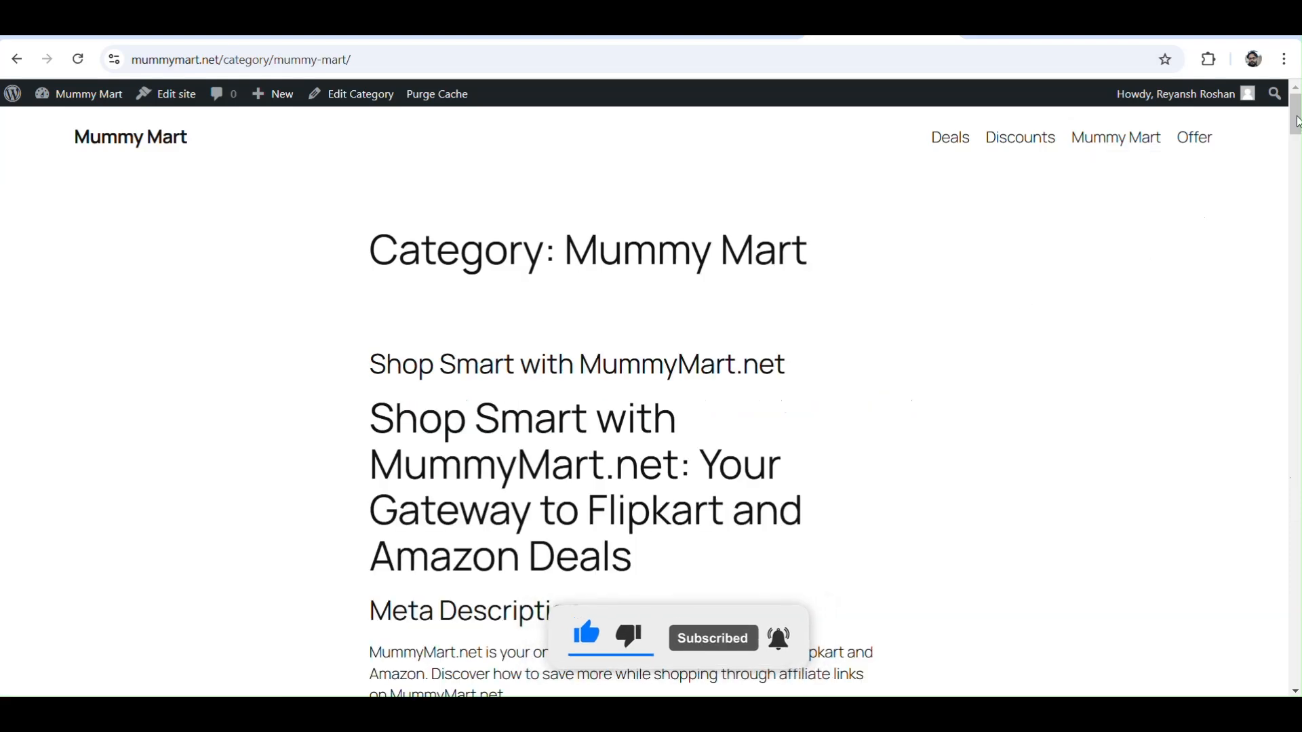
{"action": "scroll", "coordinate": [1200, 215], "scroll_direction": "down", "scroll_amount": 20}
{"action": "scroll", "coordinate": [1200, 214], "scroll_direction": "down", "scroll_amount": 20}
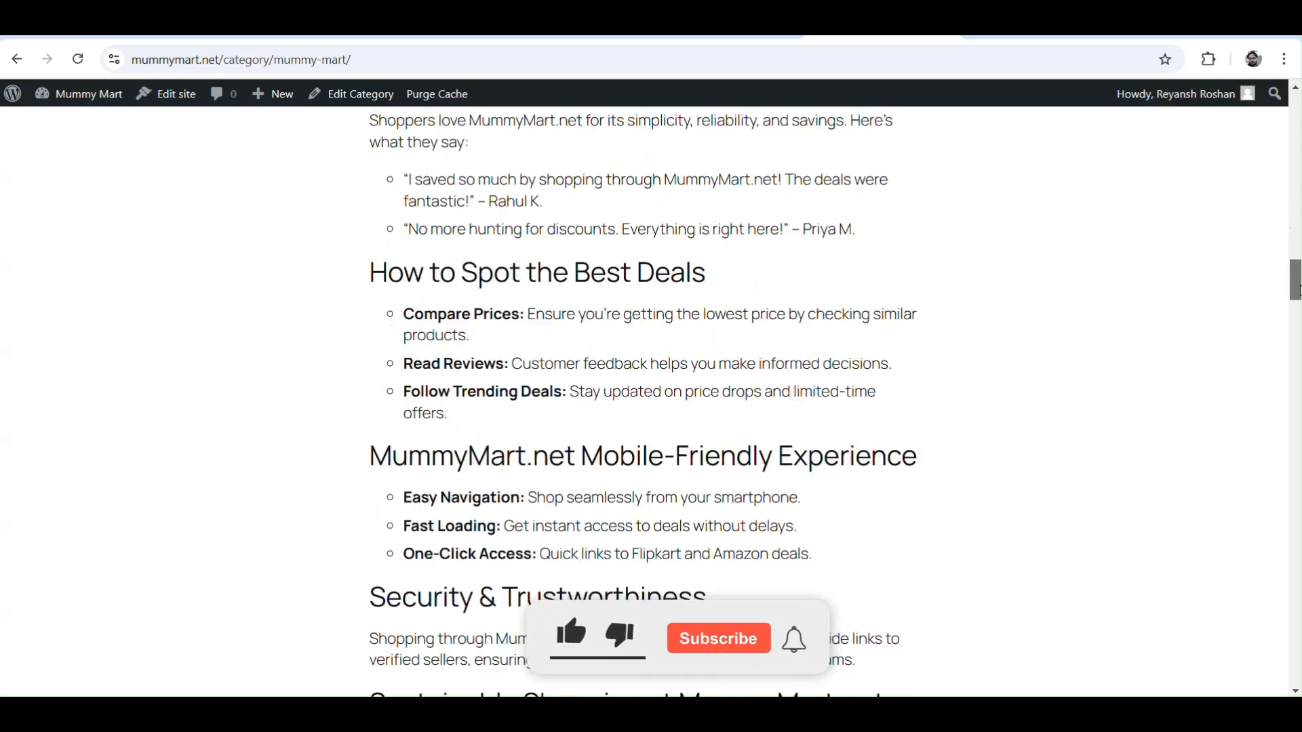
{"action": "left_click_drag", "start_coordinate": [1292, 365], "coordinate": [1291, 378]}
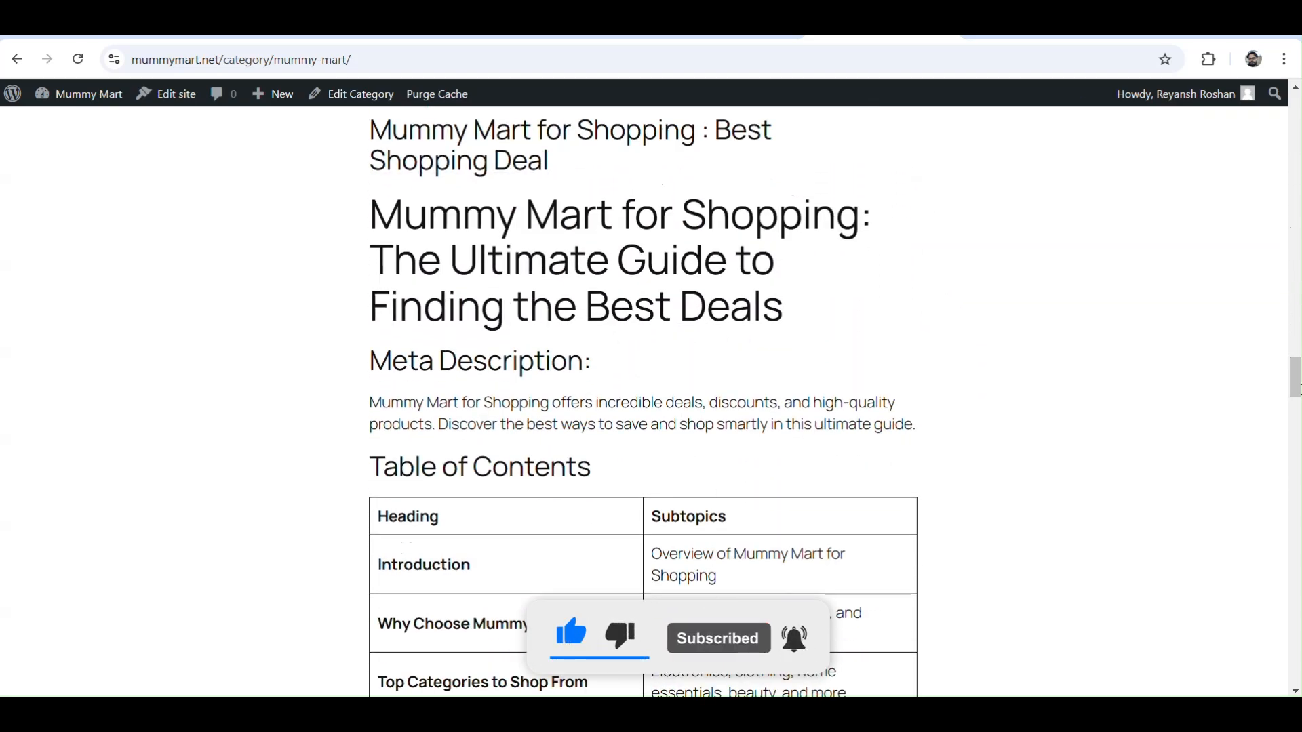
{"action": "left_click_drag", "start_coordinate": [1295, 373], "coordinate": [1295, 112]}
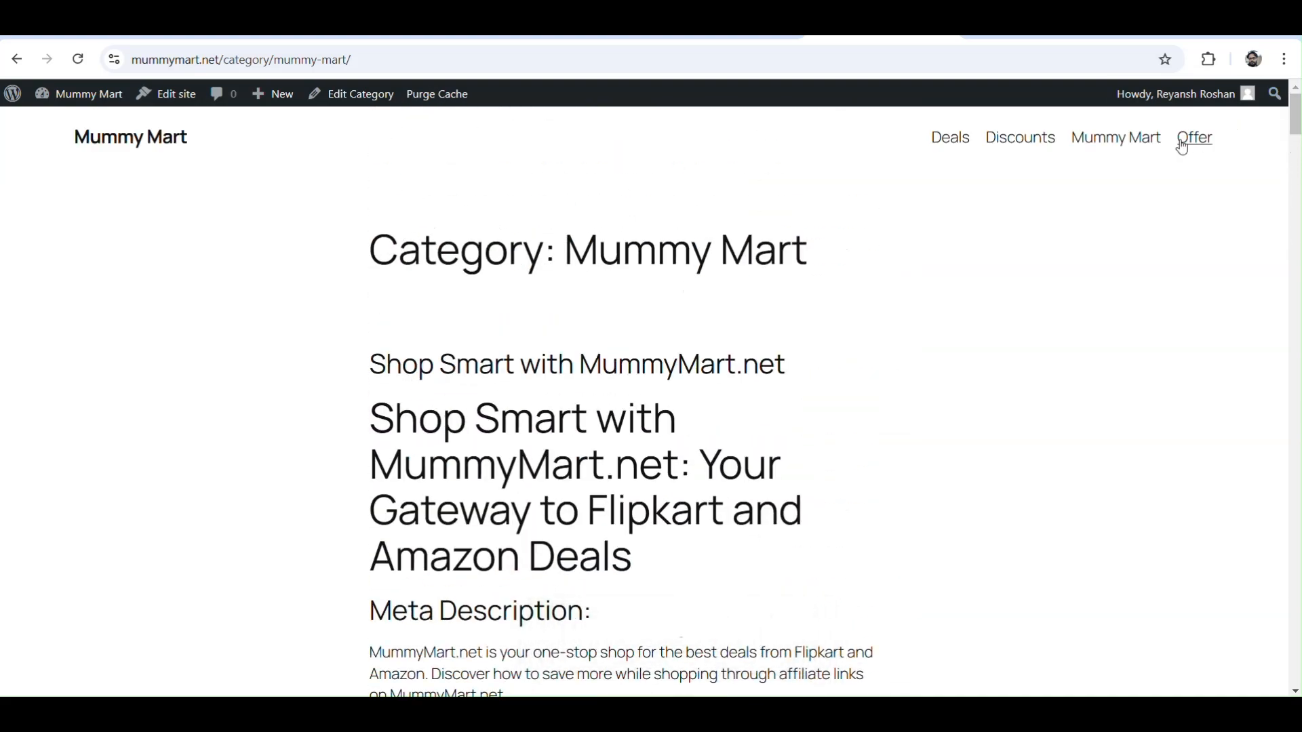
Check the Offer category page from the site's menu and return to the admin list of all posts.
{"action": "left_click", "coordinate": [1181, 142]}
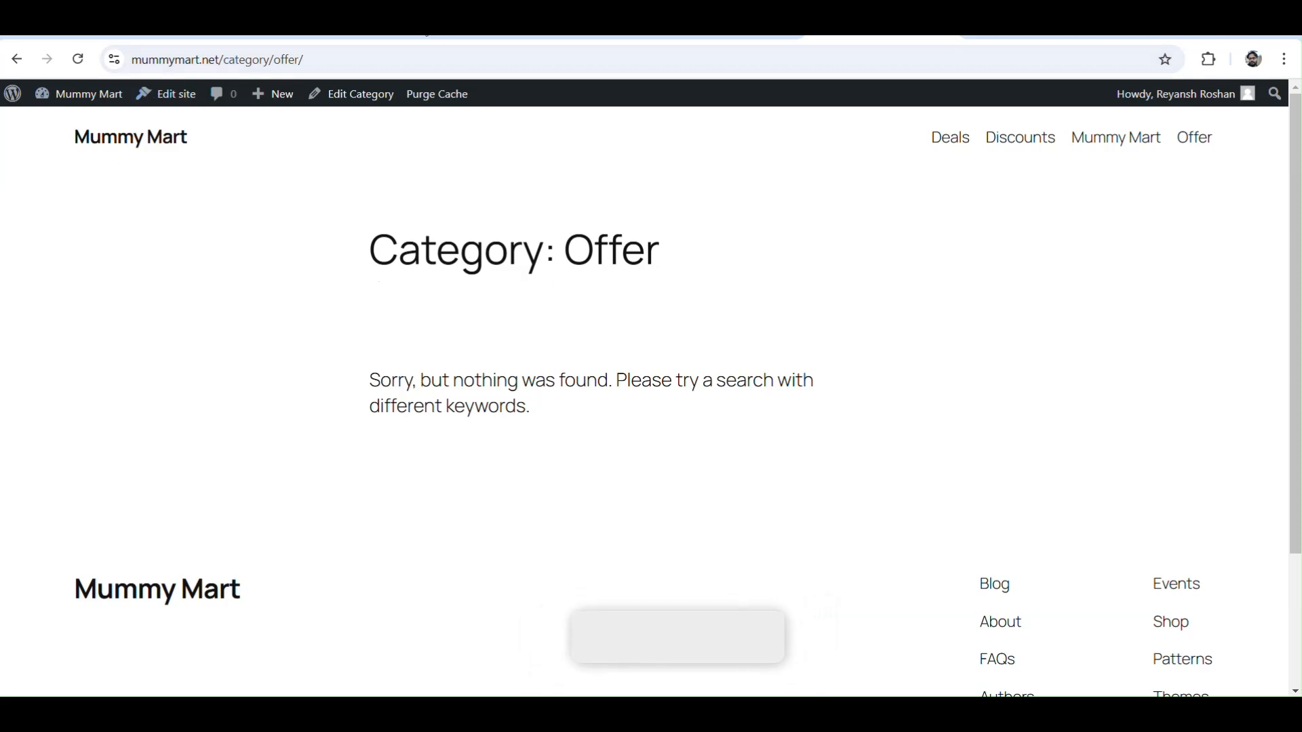
{"action": "left_click", "coordinate": [418, 35]}
{"action": "left_click", "coordinate": [319, 37]}
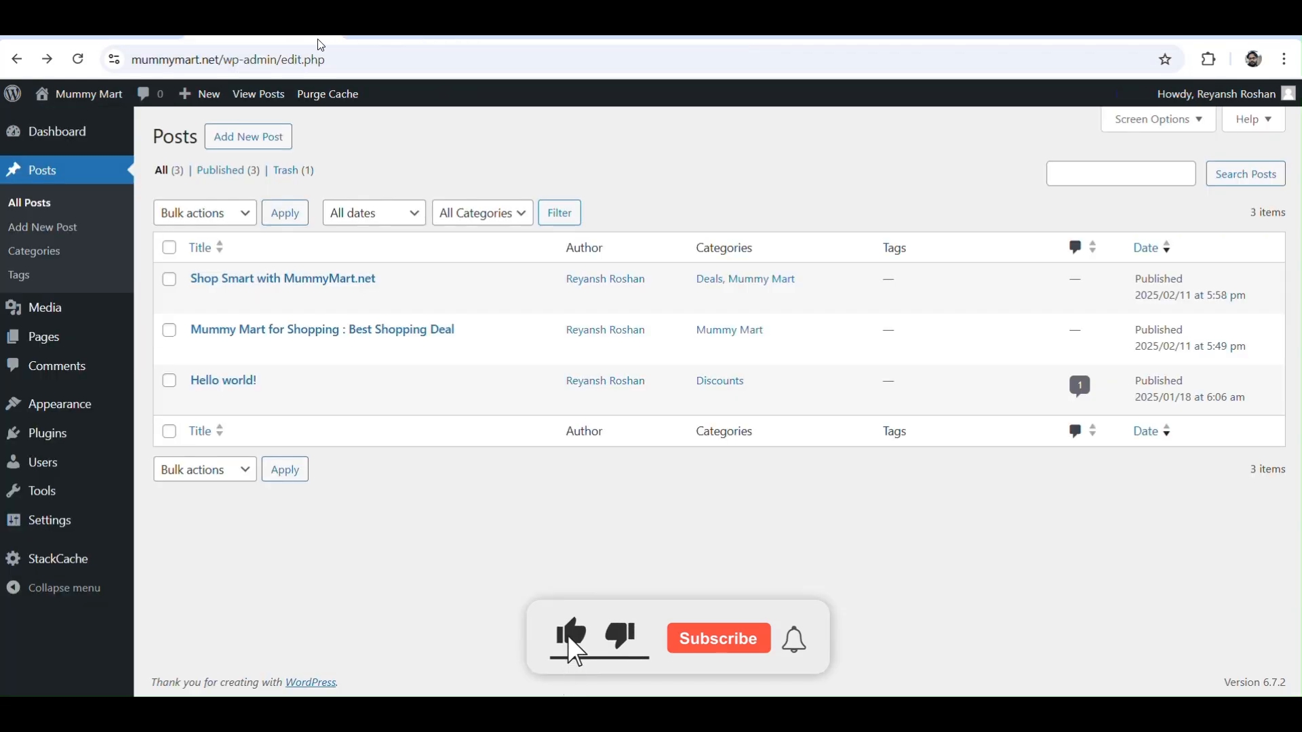